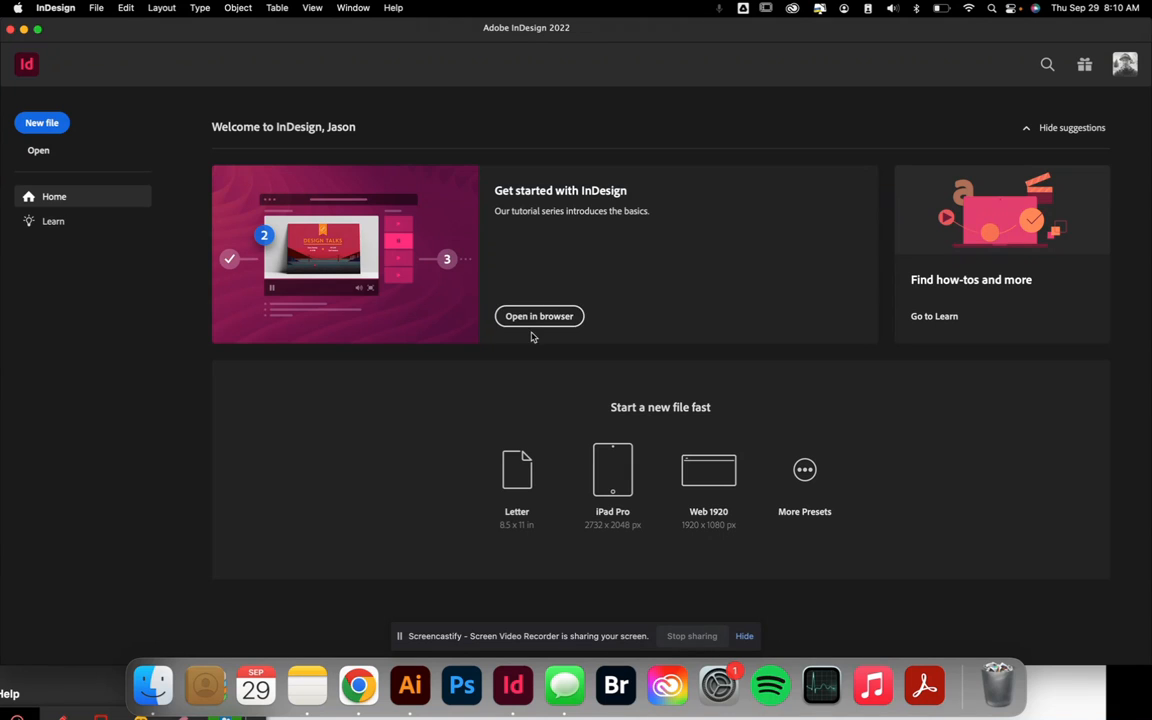
Open the Get started with InDesign tutorial in the browser, skim its lessons, and return to InDesign
{"action": "left_click", "coordinate": [542, 316]}
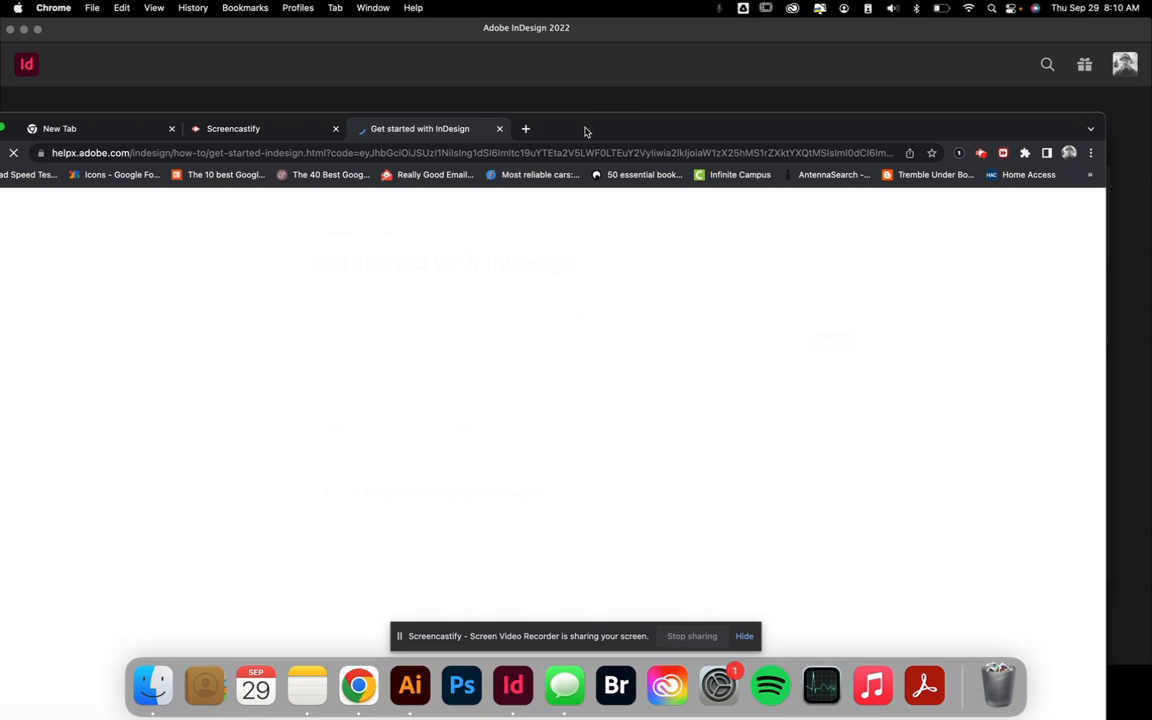
{"action": "left_click_drag", "start_coordinate": [585, 129], "coordinate": [618, 44]}
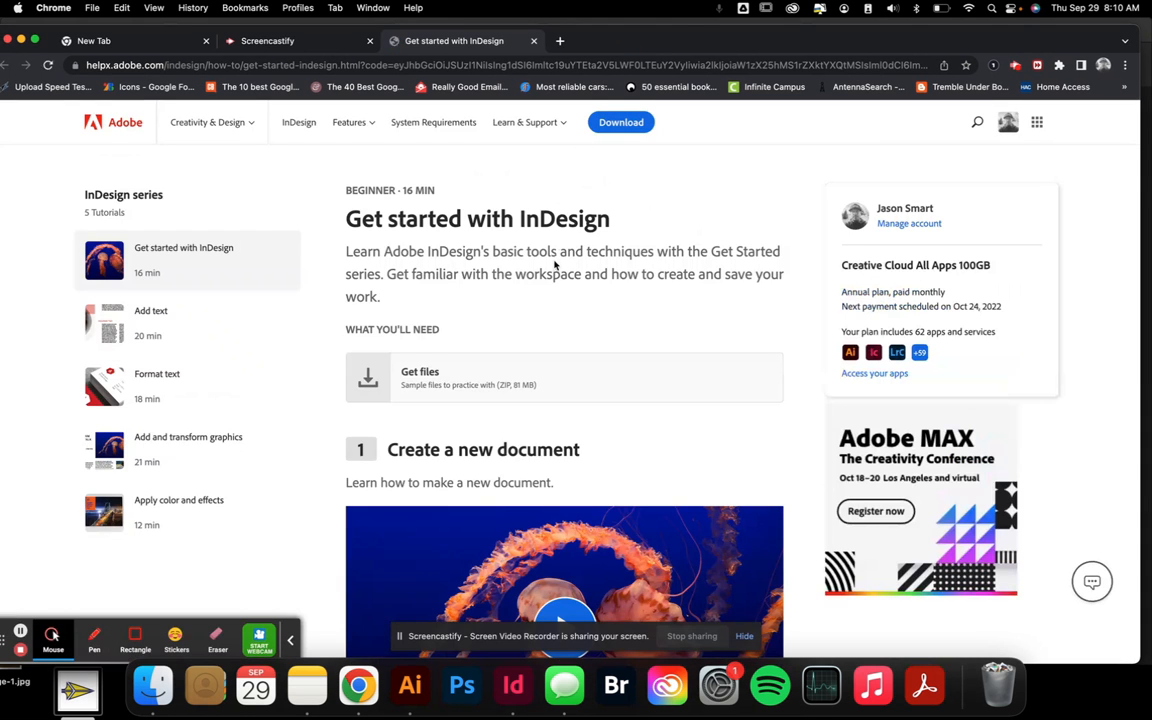
{"action": "scroll", "coordinate": [555, 263], "scroll_direction": "down", "scroll_amount": 5}
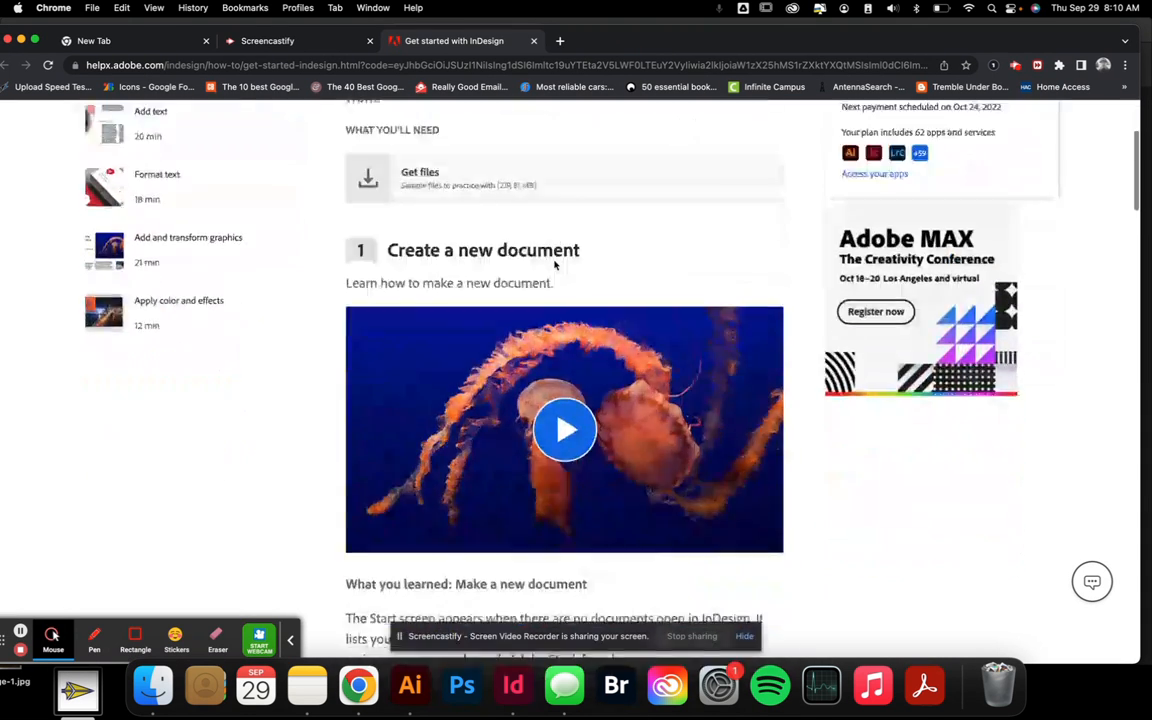
{"action": "scroll", "coordinate": [555, 264], "scroll_direction": "down", "scroll_amount": 15}
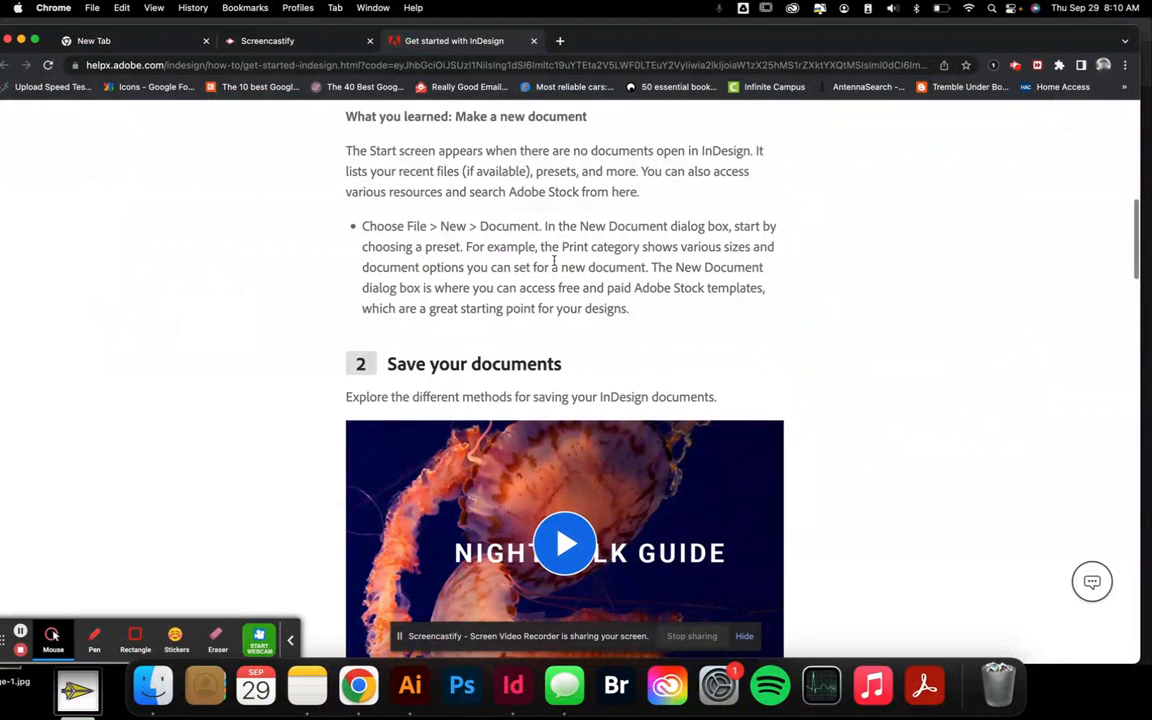
{"action": "scroll", "coordinate": [554, 264], "scroll_direction": "down", "scroll_amount": 6}
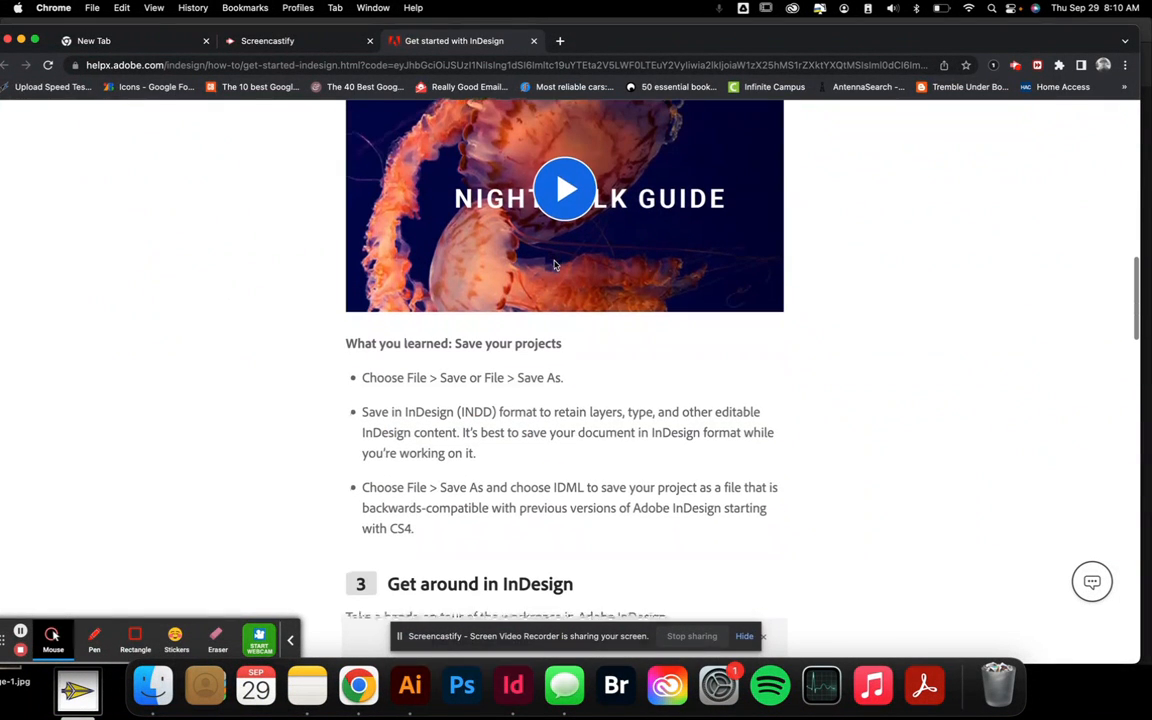
{"action": "scroll", "coordinate": [555, 264], "scroll_direction": "up", "scroll_amount": 20}
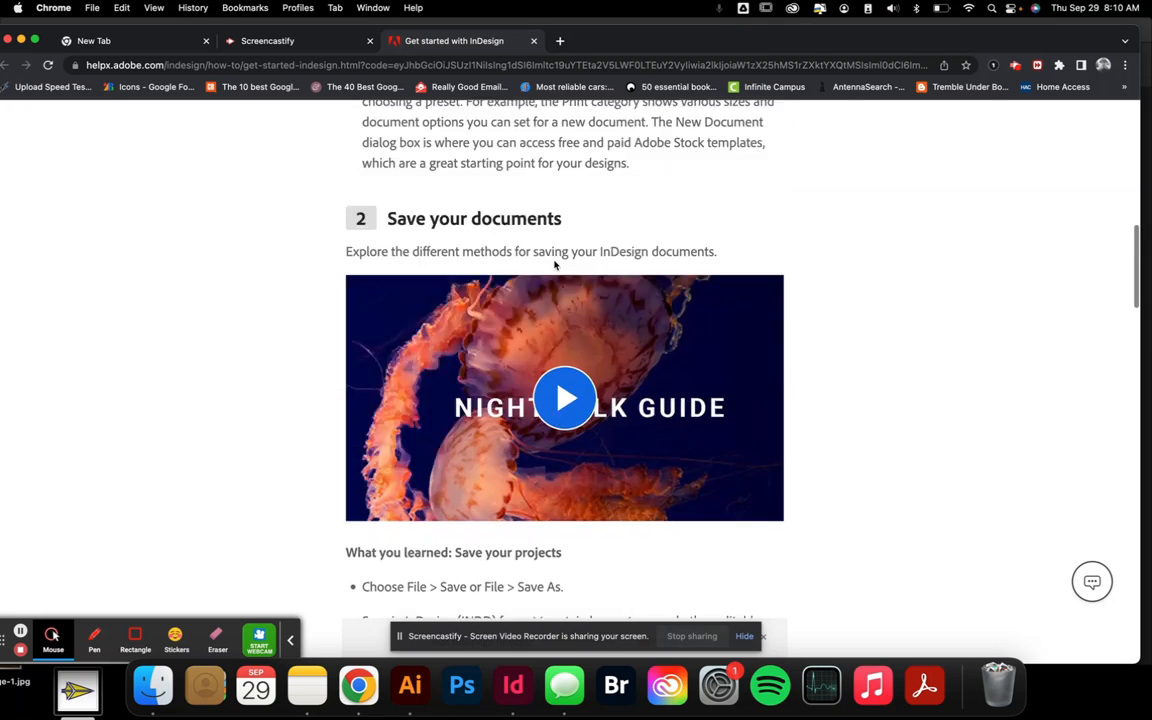
{"action": "left_click", "coordinate": [21, 40]}
{"action": "left_click", "coordinate": [351, 541]}
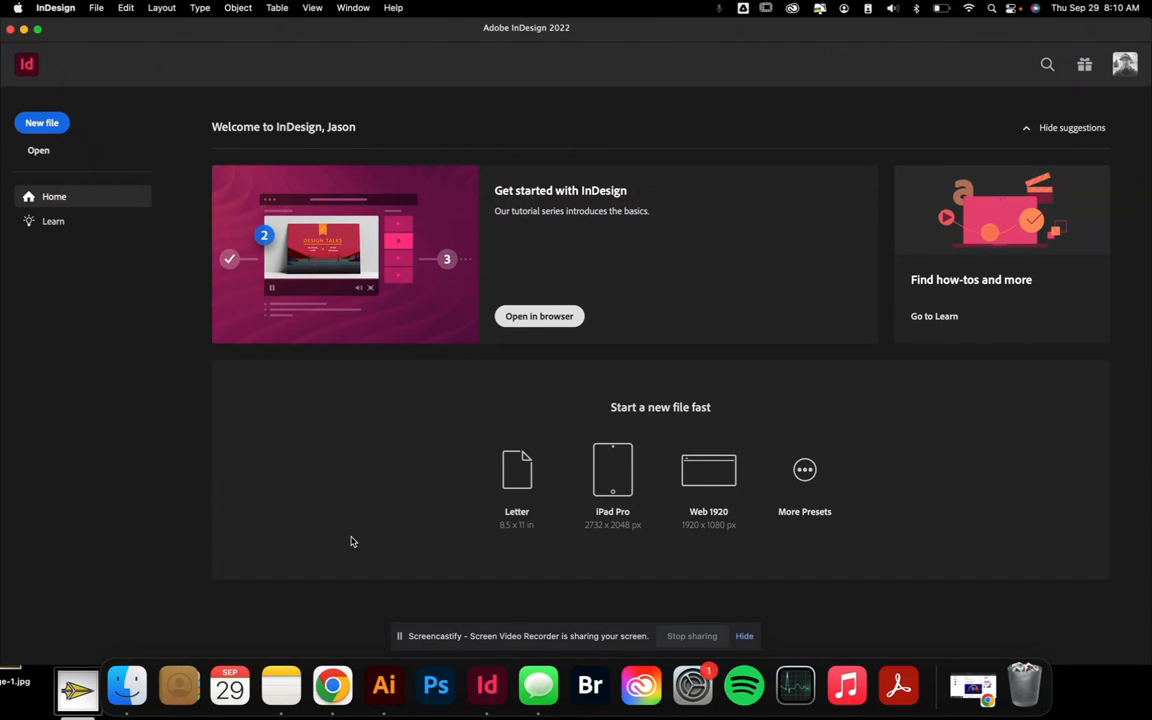
Start a new document from the additional presets and look through the recently used document sizes
{"action": "left_click", "coordinate": [805, 471]}
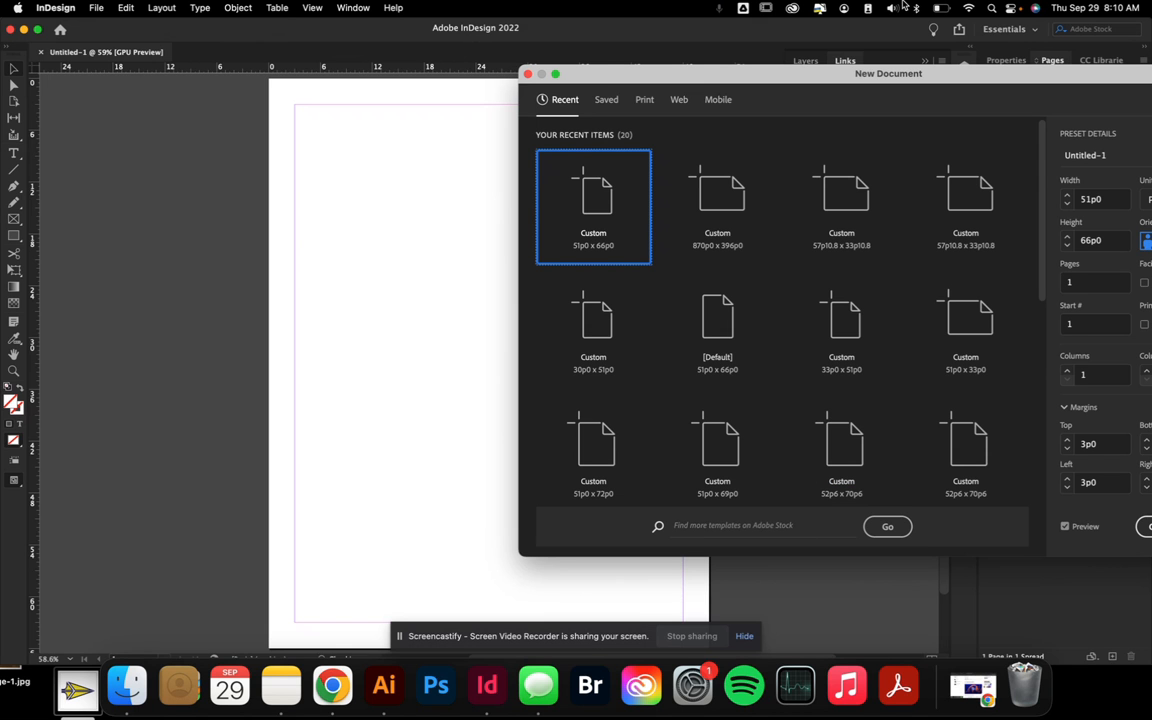
{"action": "left_click_drag", "start_coordinate": [824, 77], "coordinate": [535, 88]}
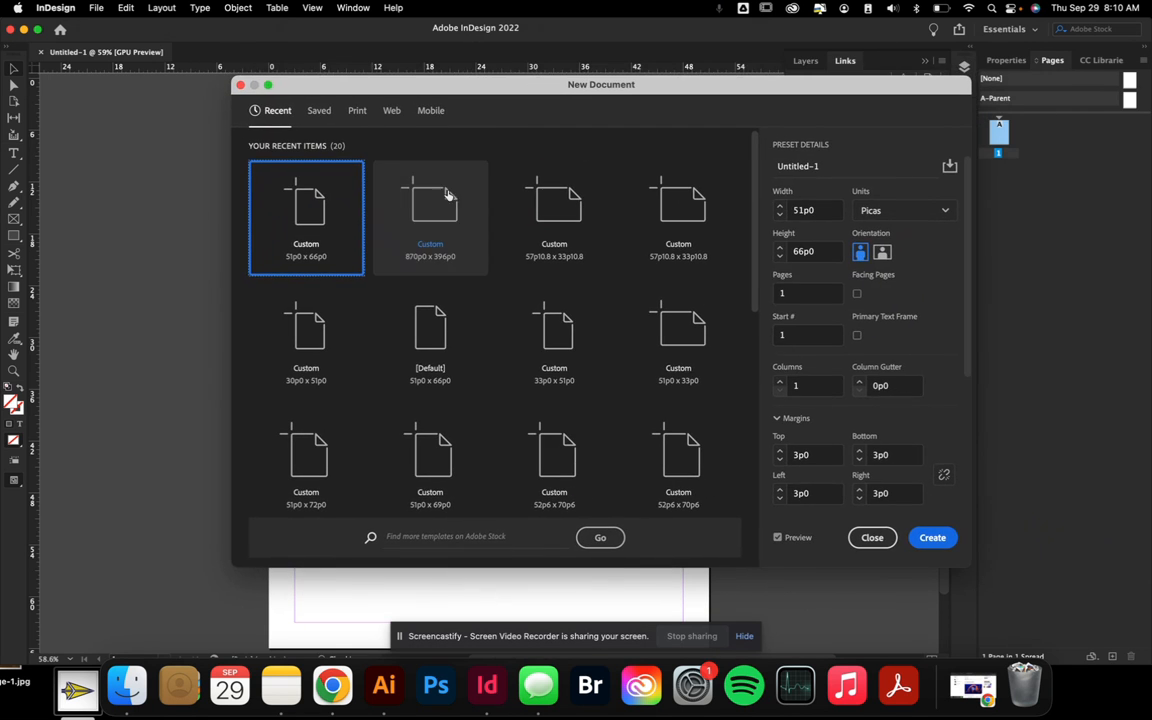
{"action": "scroll", "coordinate": [514, 330], "scroll_direction": "down", "scroll_amount": 5}
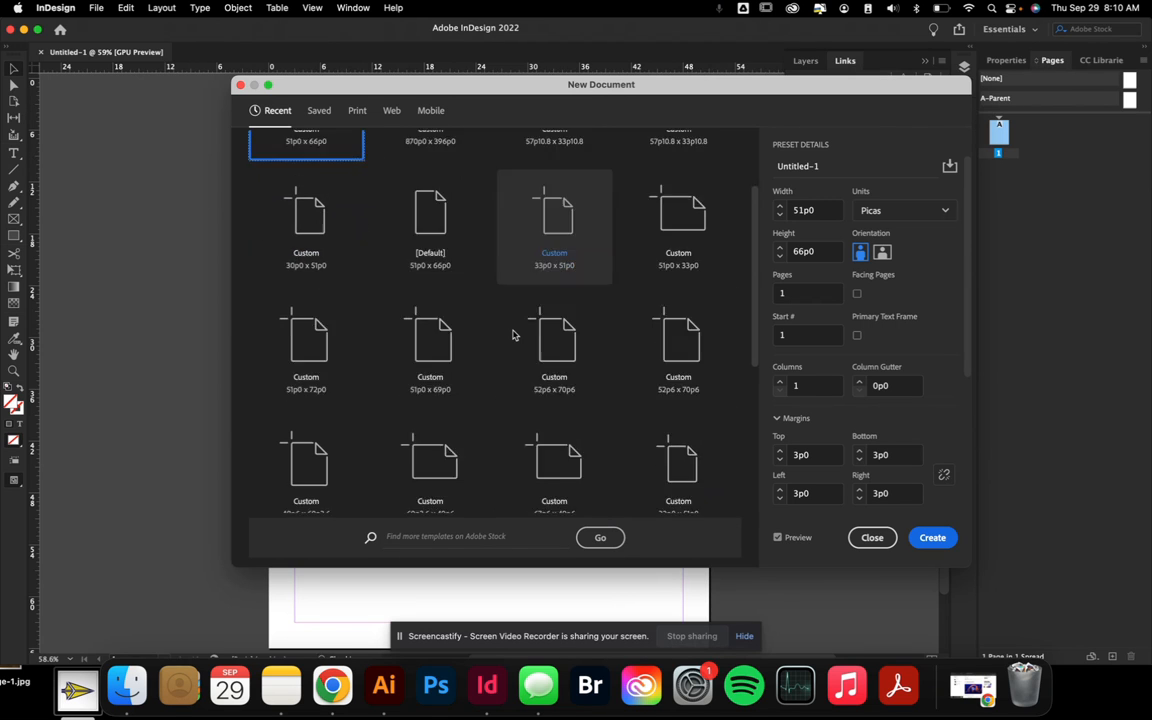
{"action": "scroll", "coordinate": [514, 334], "scroll_direction": "up", "scroll_amount": 5}
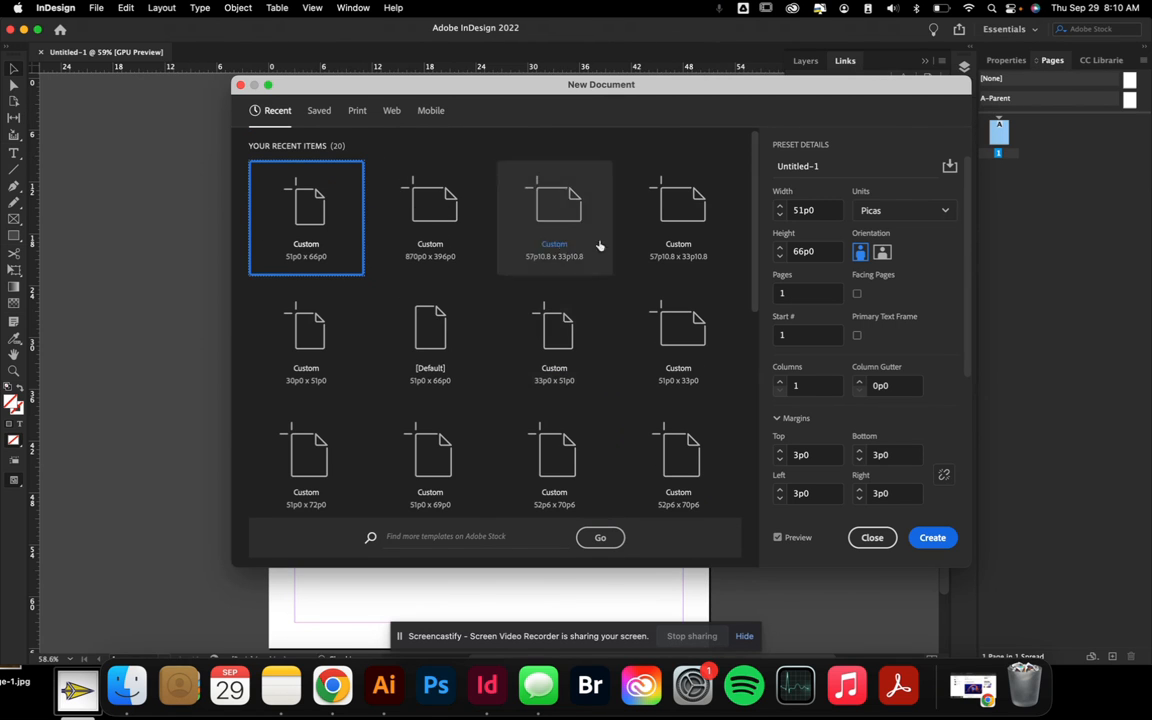
Compare the blank document presets for print, web and mobile, and check the available measurement units
{"action": "left_click", "coordinate": [358, 112]}
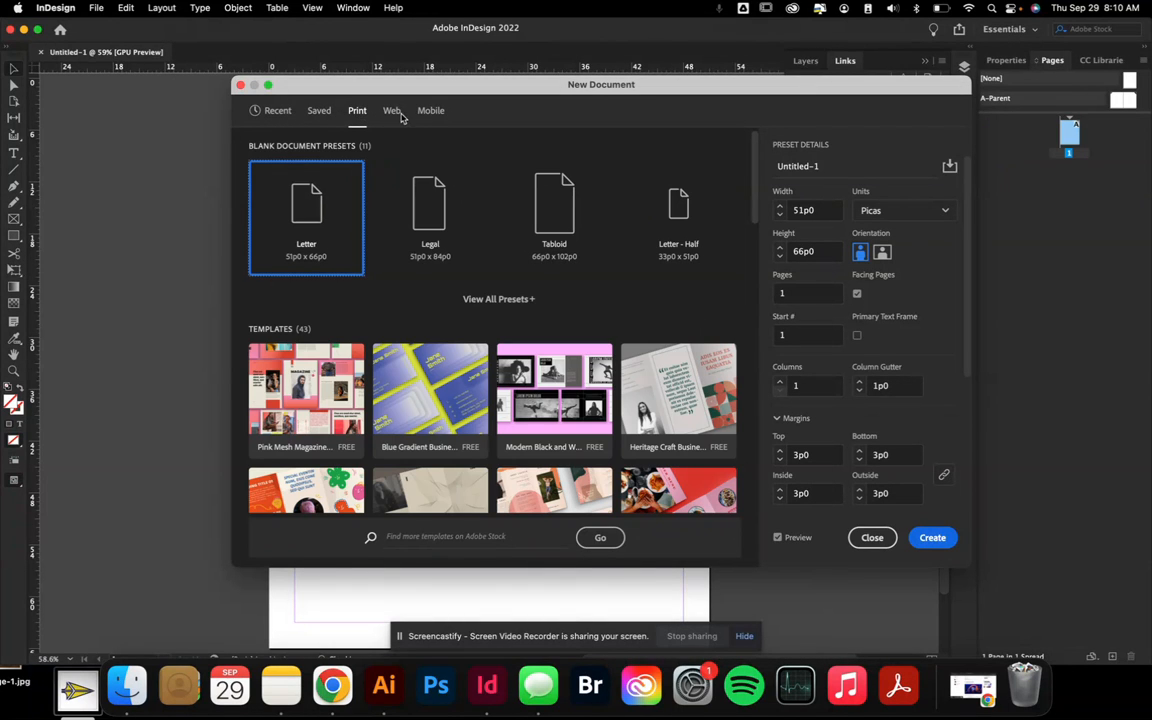
{"action": "left_click", "coordinate": [398, 114]}
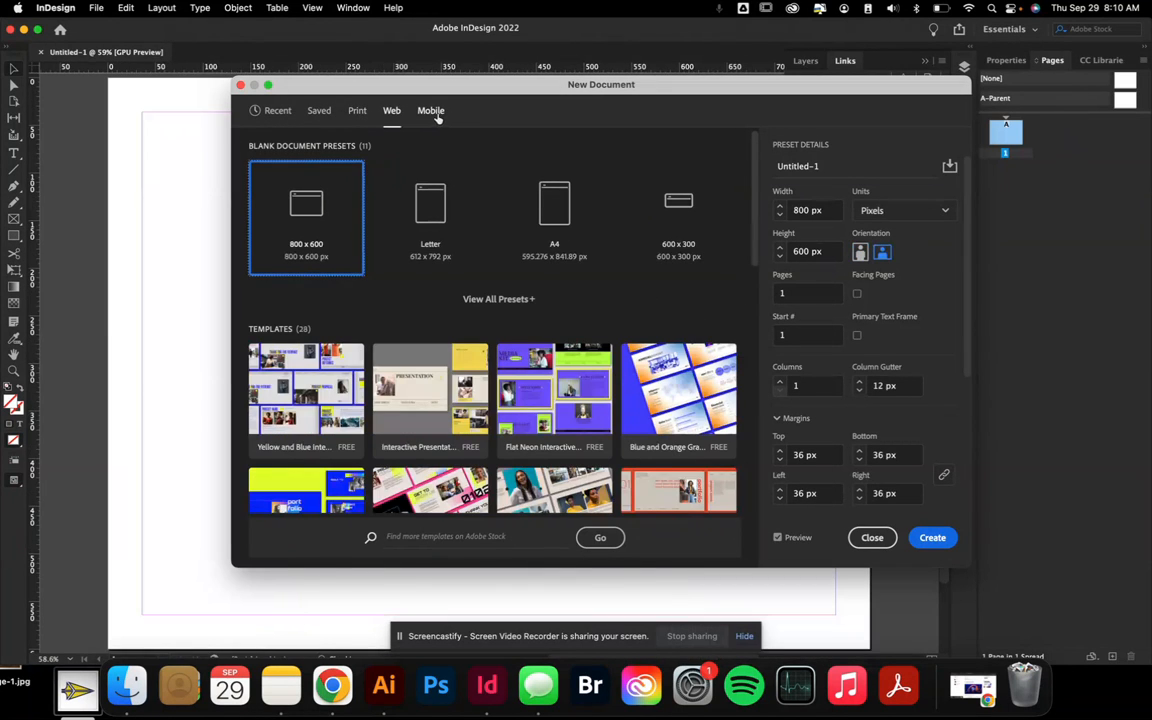
{"action": "left_click", "coordinate": [435, 113]}
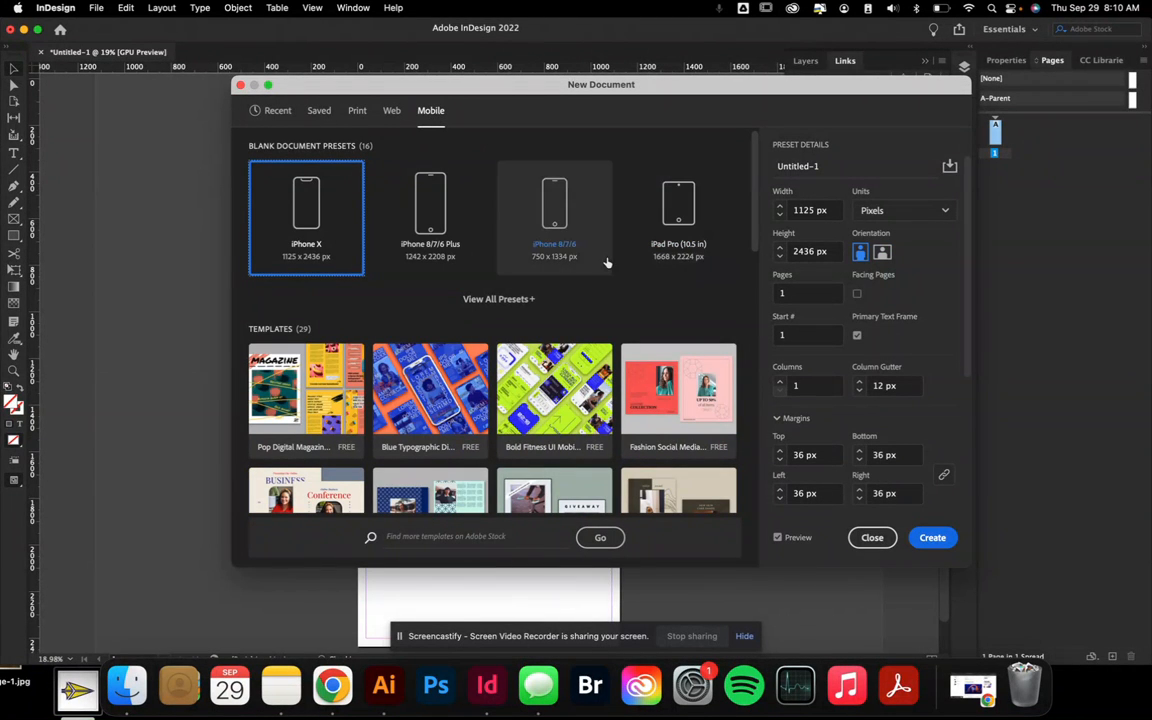
{"action": "left_click", "coordinate": [899, 217]}
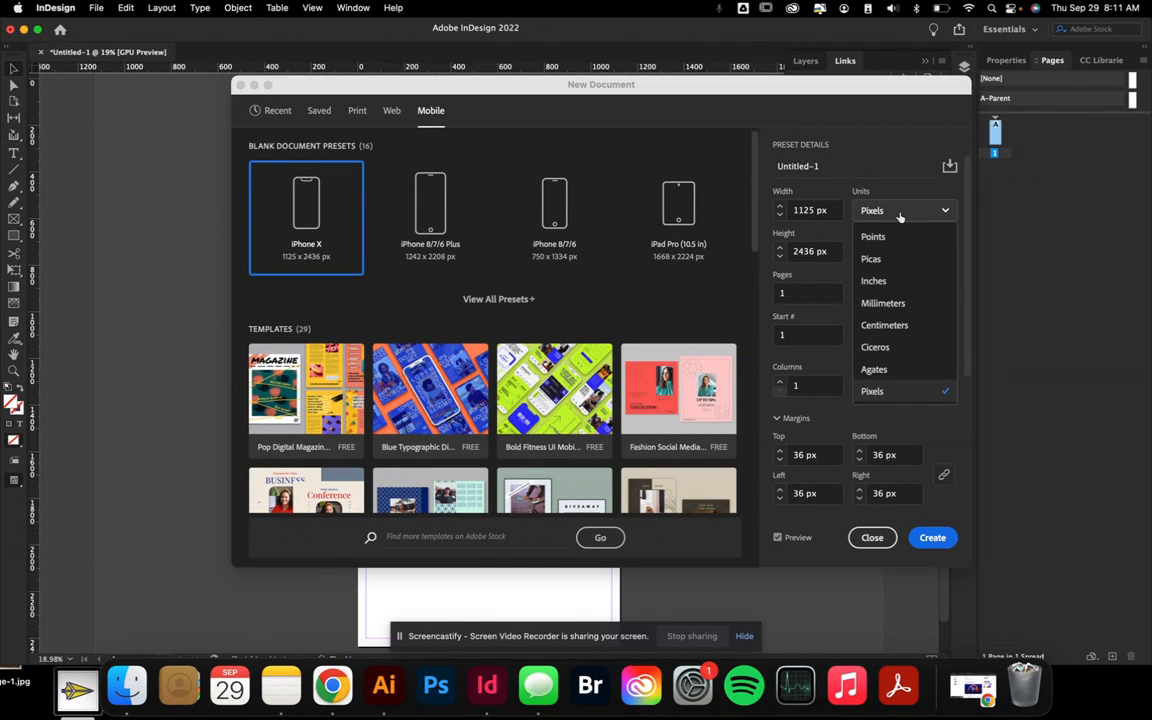
{"action": "left_click", "coordinate": [899, 217]}
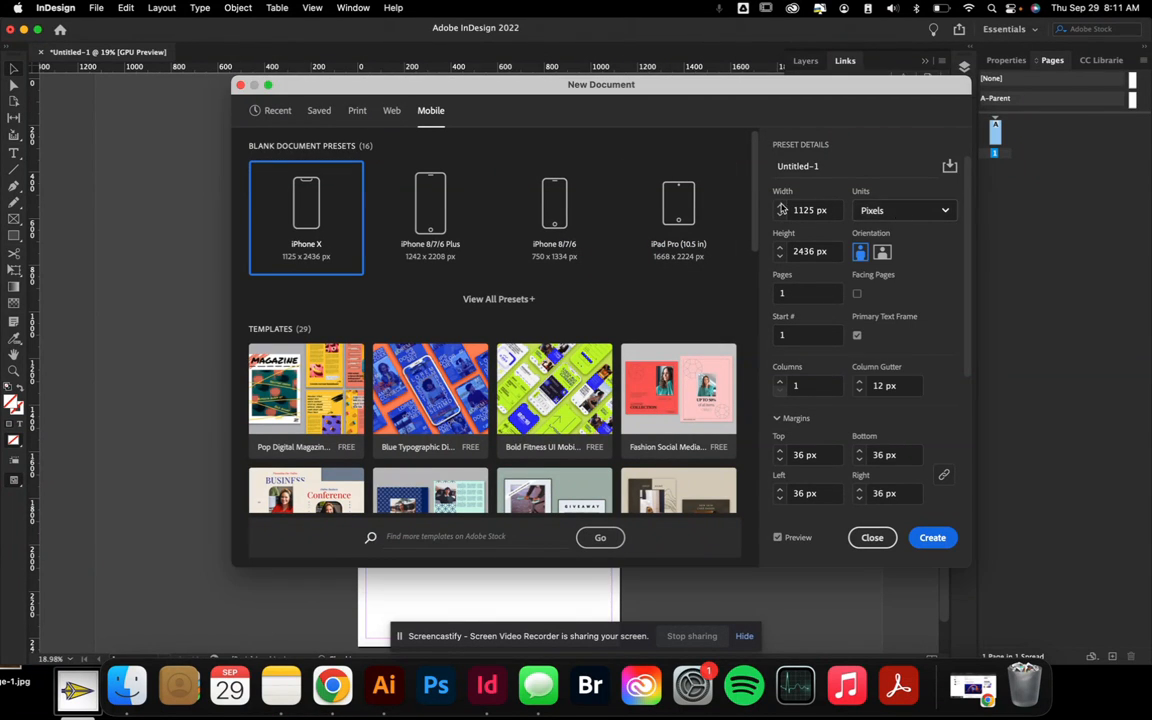
Use the Letter print preset with units in inches, trying landscape before setting the orientation back to portrait
{"action": "left_click", "coordinate": [357, 111]}
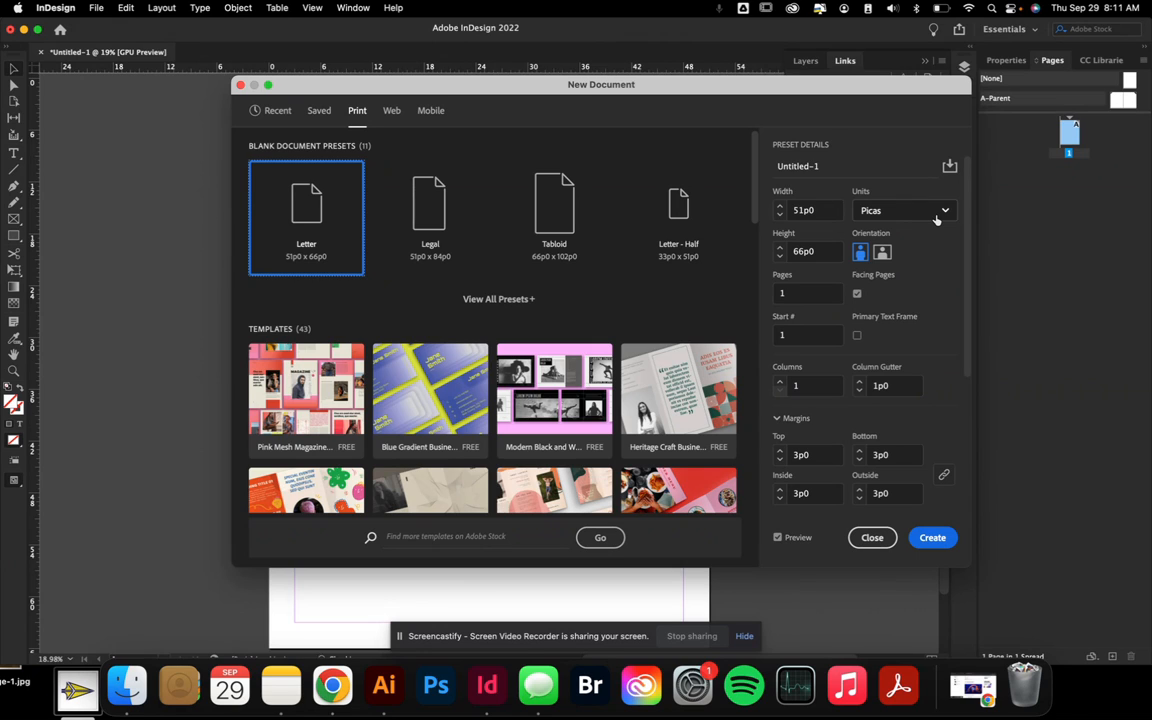
{"action": "left_click", "coordinate": [937, 216]}
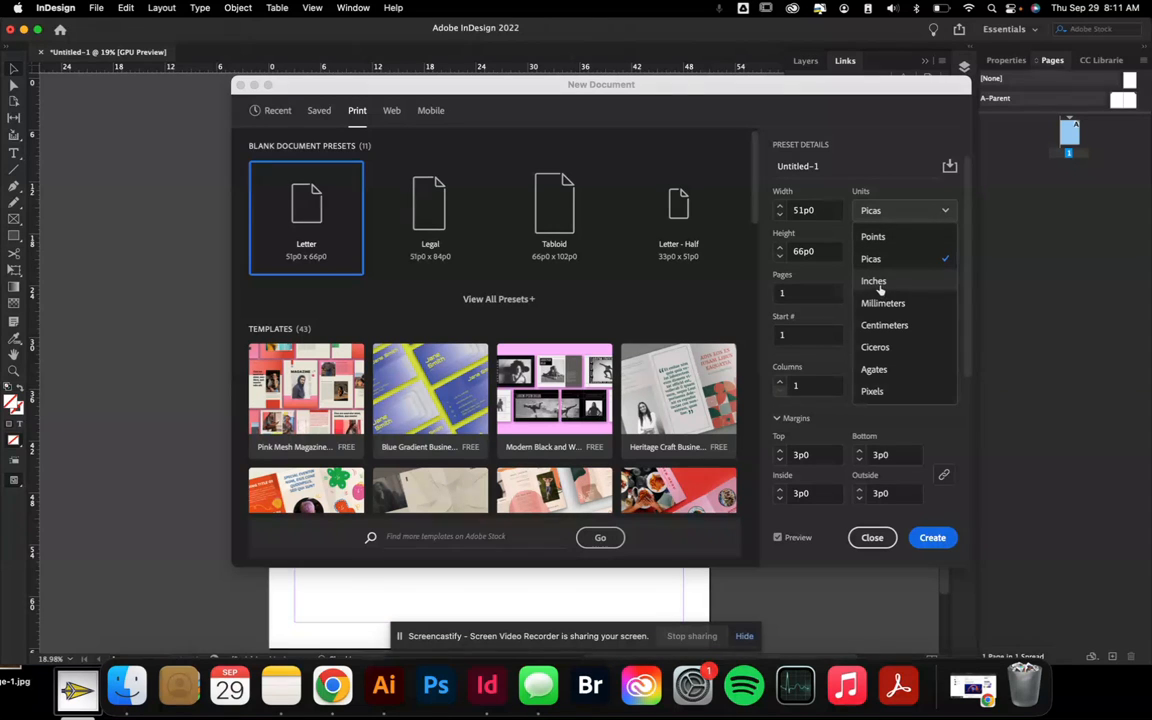
{"action": "left_click", "coordinate": [874, 282]}
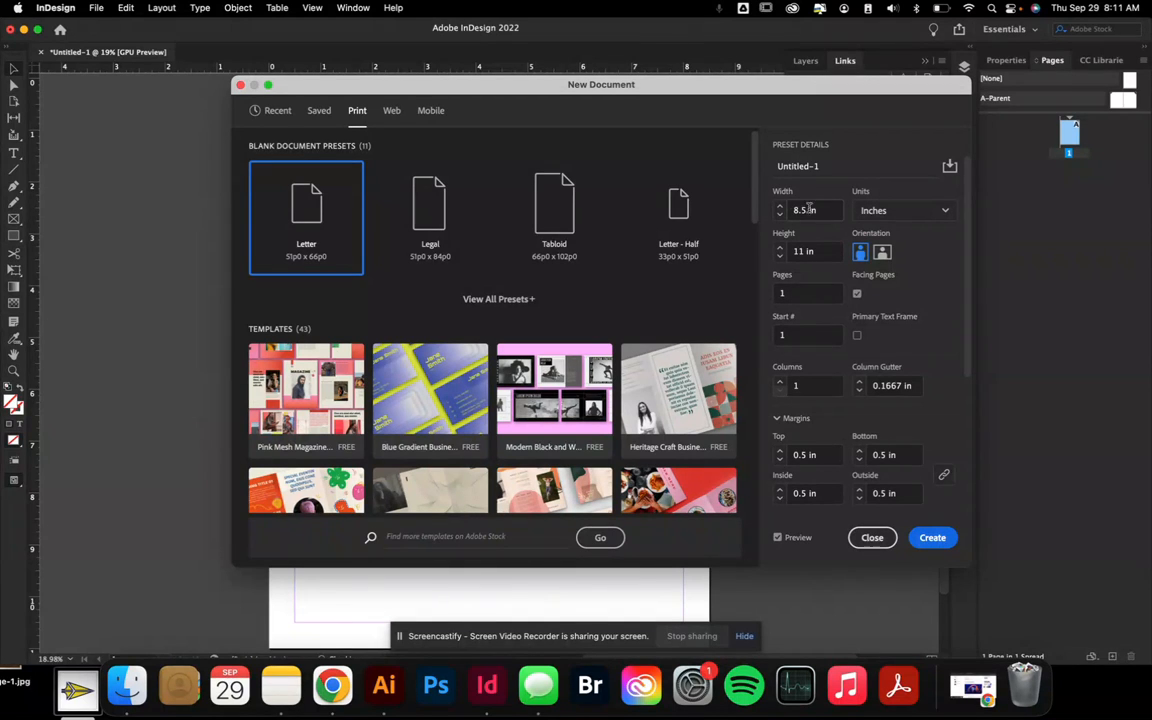
{"action": "left_click", "coordinate": [883, 254]}
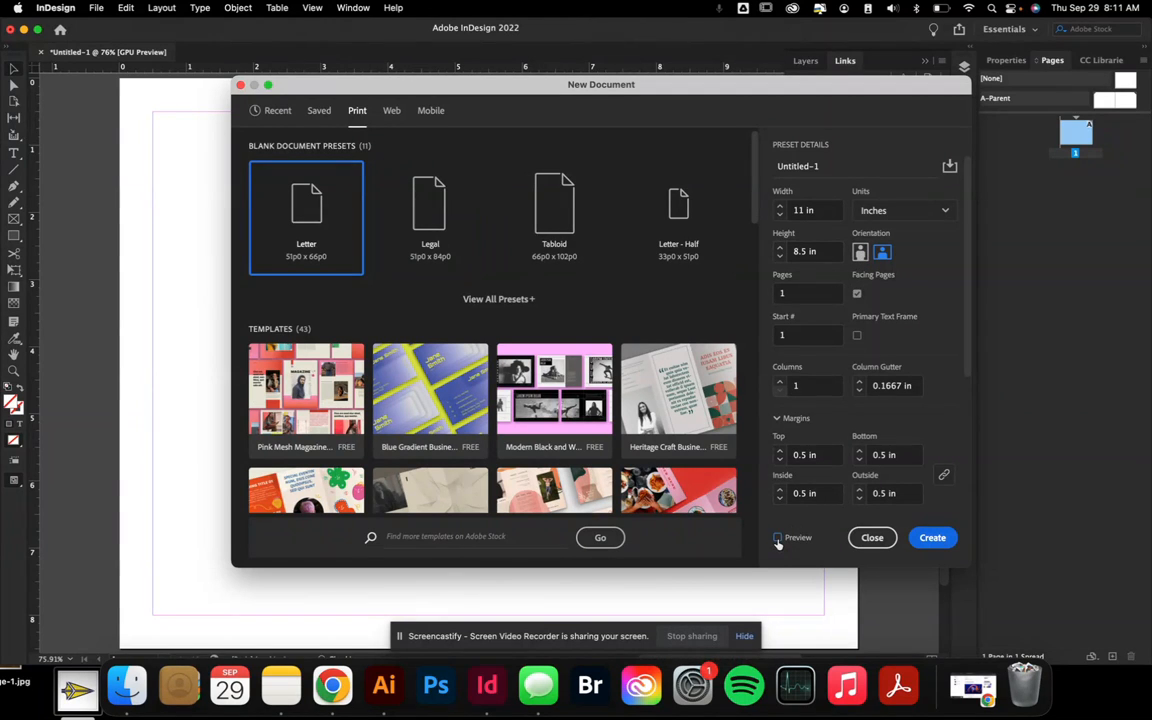
{"action": "left_click", "coordinate": [859, 252]}
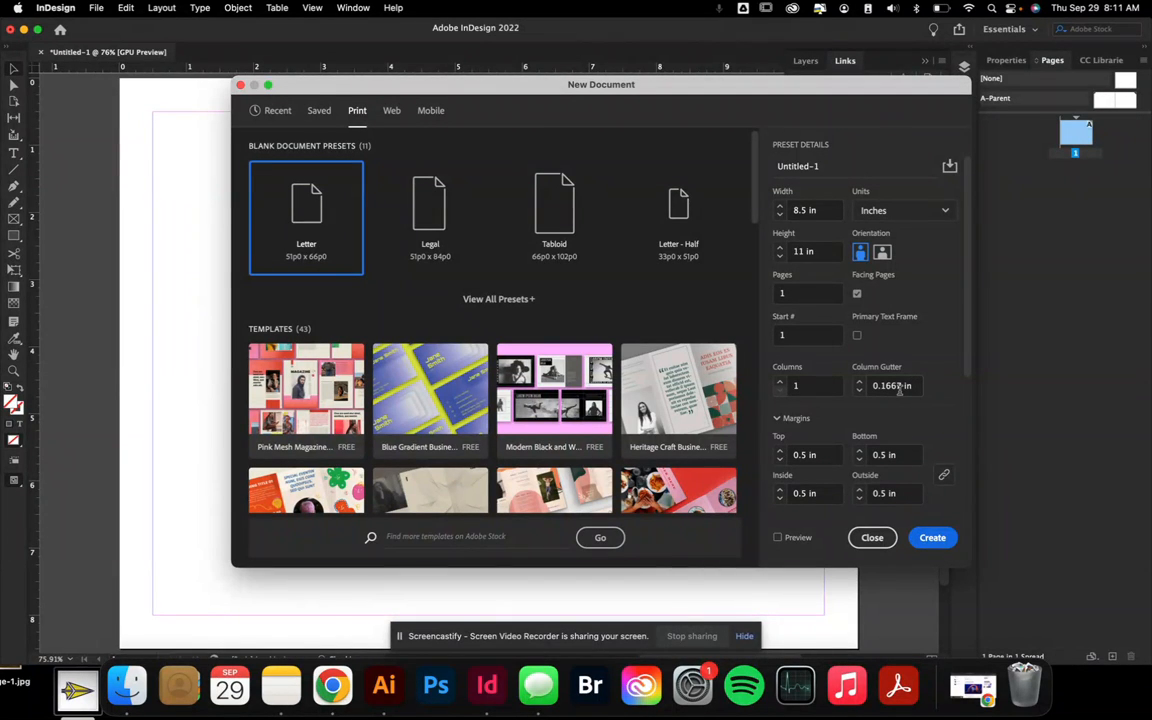
Review the margin, bleed and slug settings, turn the page preview on, and create the document
{"action": "left_click", "coordinate": [778, 420]}
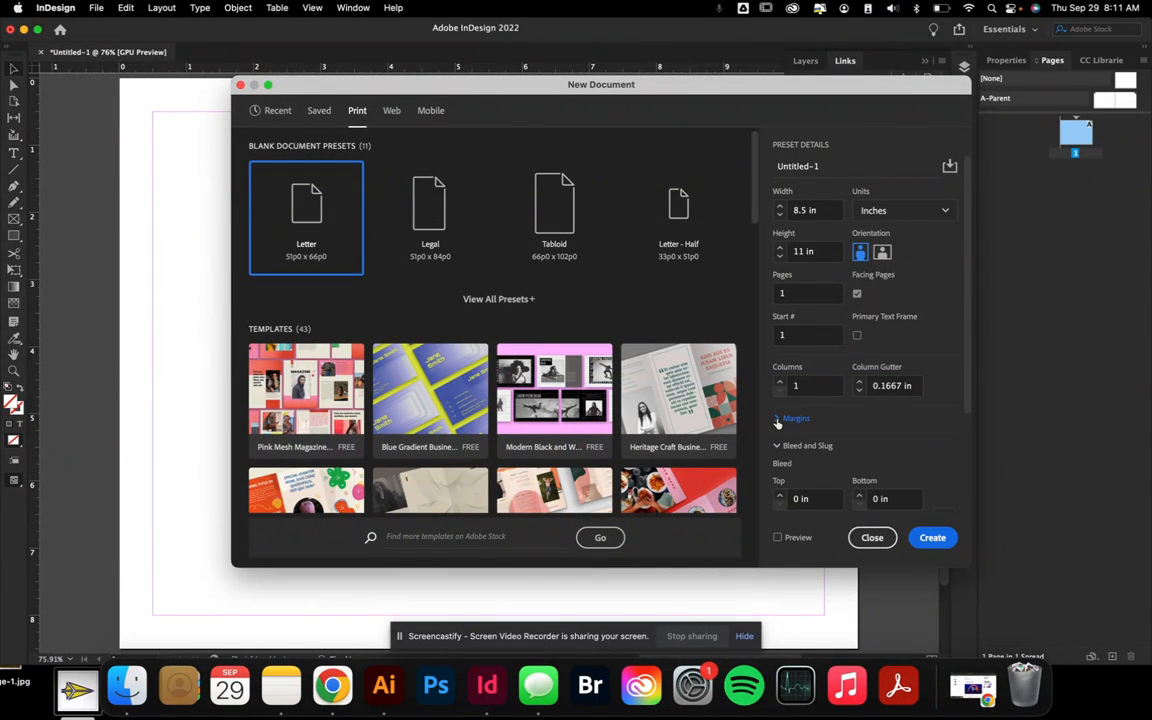
{"action": "scroll", "coordinate": [796, 417], "scroll_direction": "down", "scroll_amount": 3}
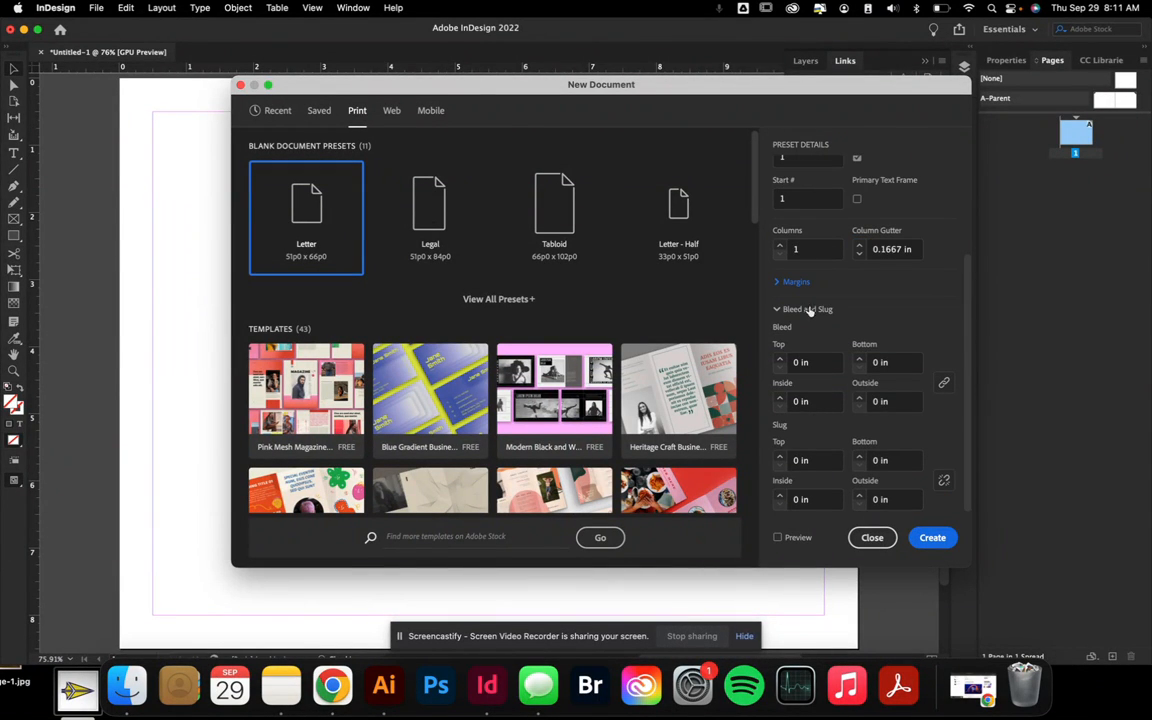
{"action": "left_click", "coordinate": [780, 282]}
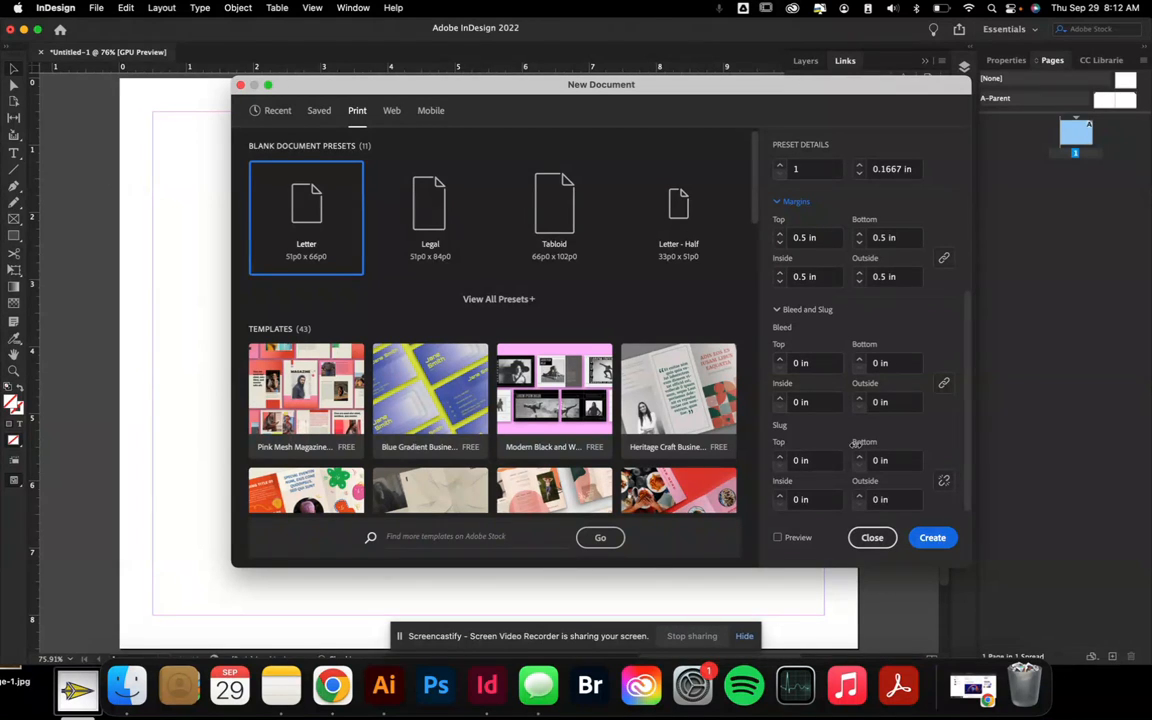
{"action": "left_click", "coordinate": [784, 538]}
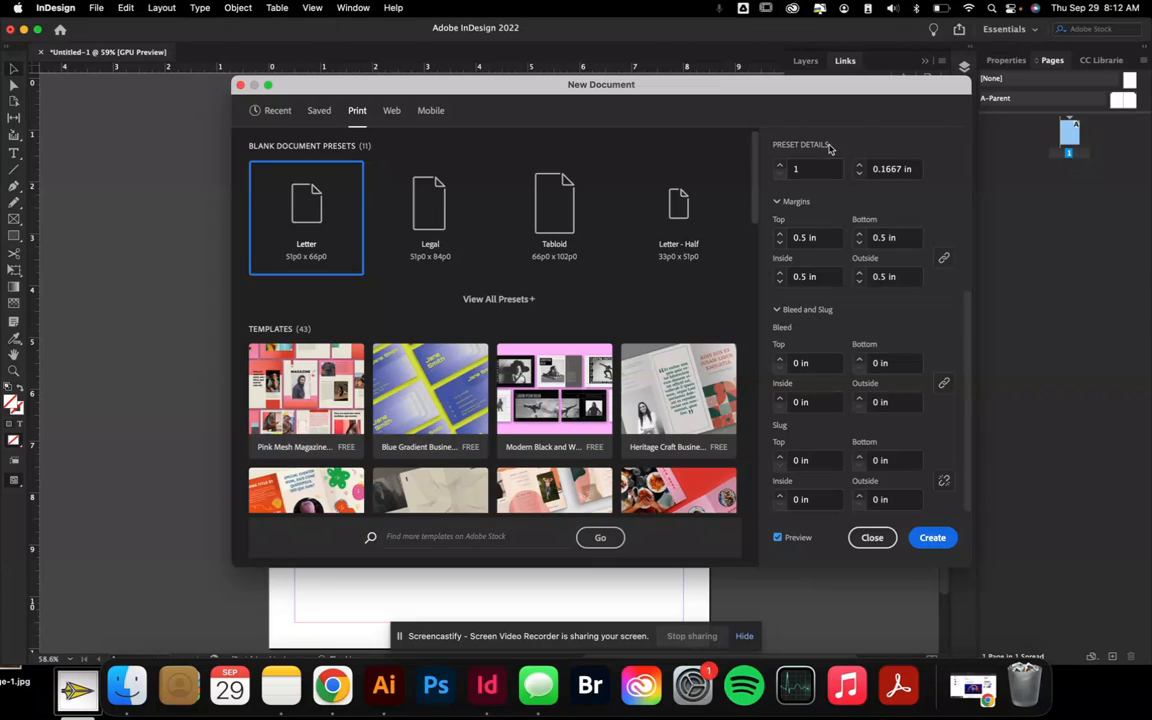
{"action": "left_click_drag", "start_coordinate": [735, 85], "coordinate": [961, 49]}
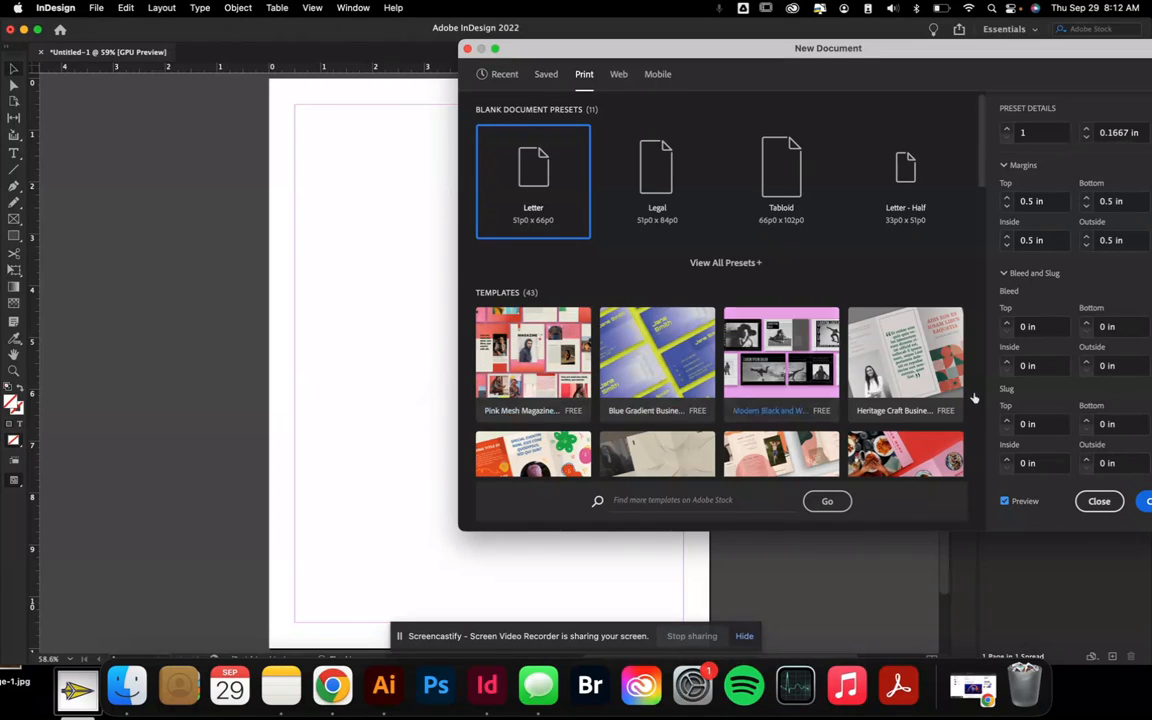
{"action": "left_click", "coordinate": [1147, 503]}
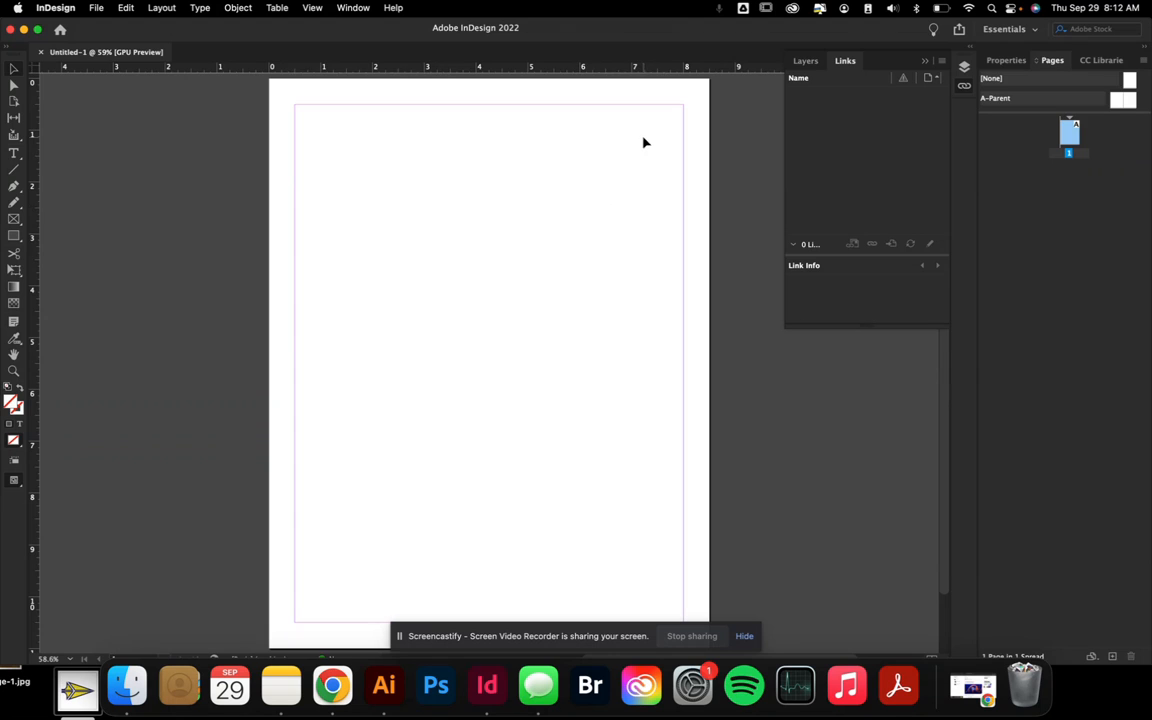
Switch the workspace to Essentials Classic and collapse the expanded Paragraph panel
{"action": "left_click", "coordinate": [352, 8]}
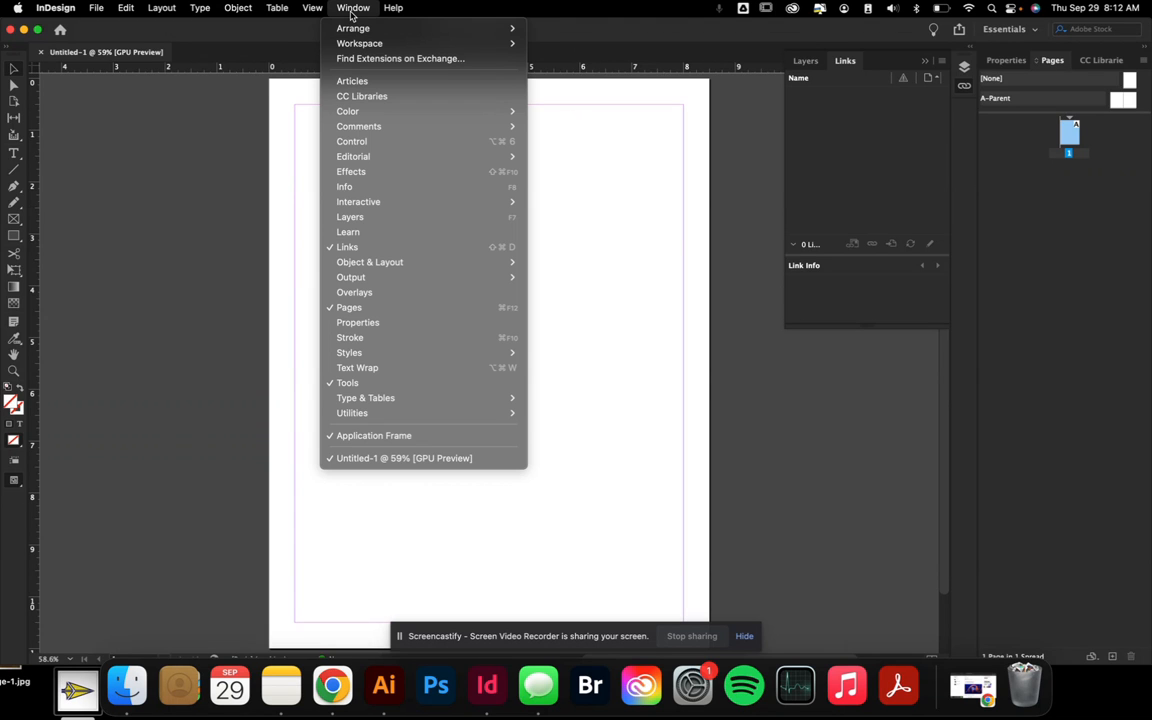
{"action": "mouse_move", "coordinate": [368, 44]}
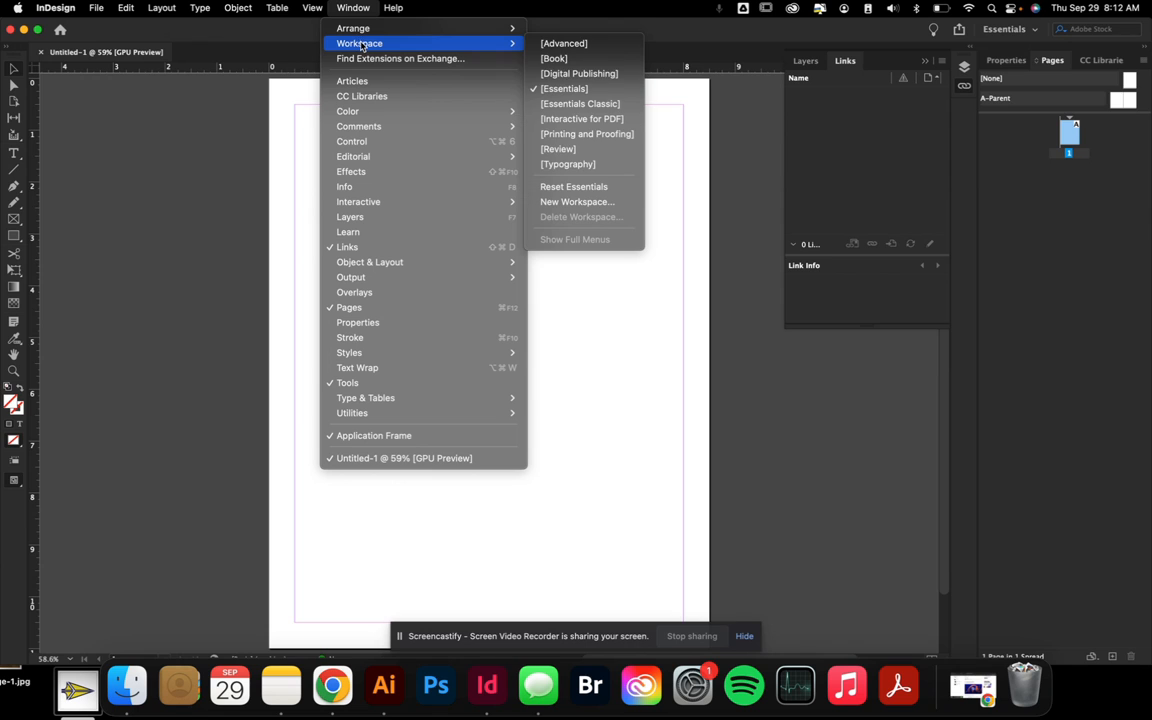
{"action": "left_click", "coordinate": [600, 106]}
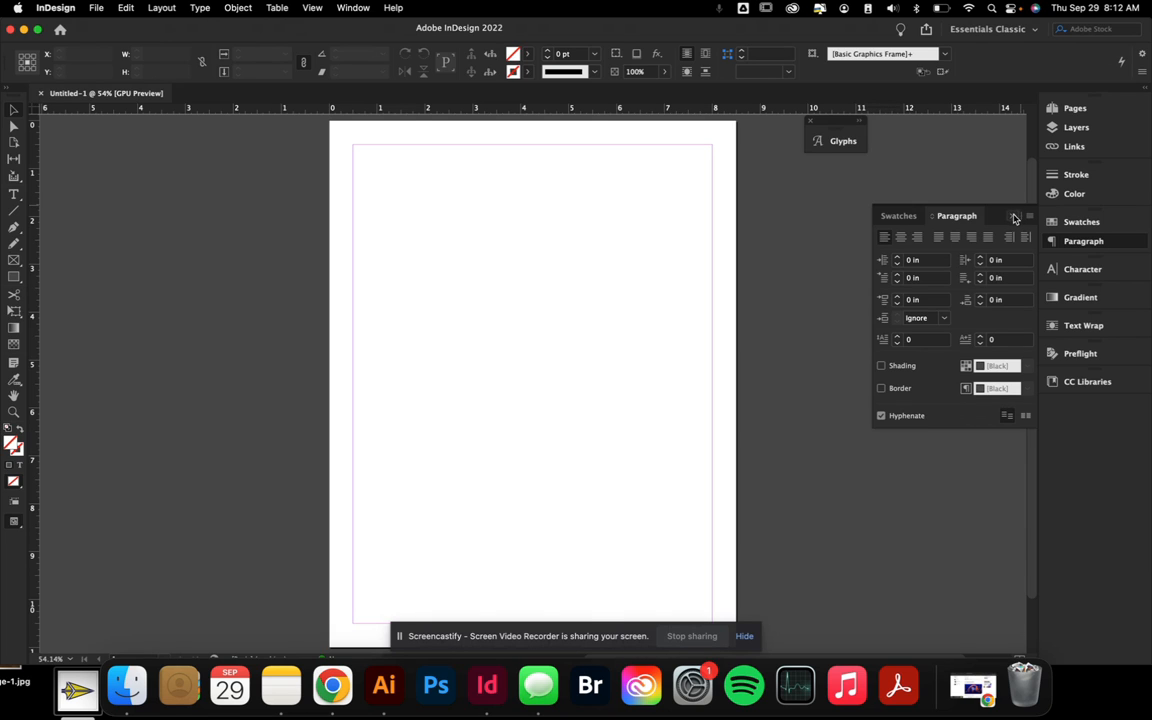
{"action": "left_click", "coordinate": [1014, 218]}
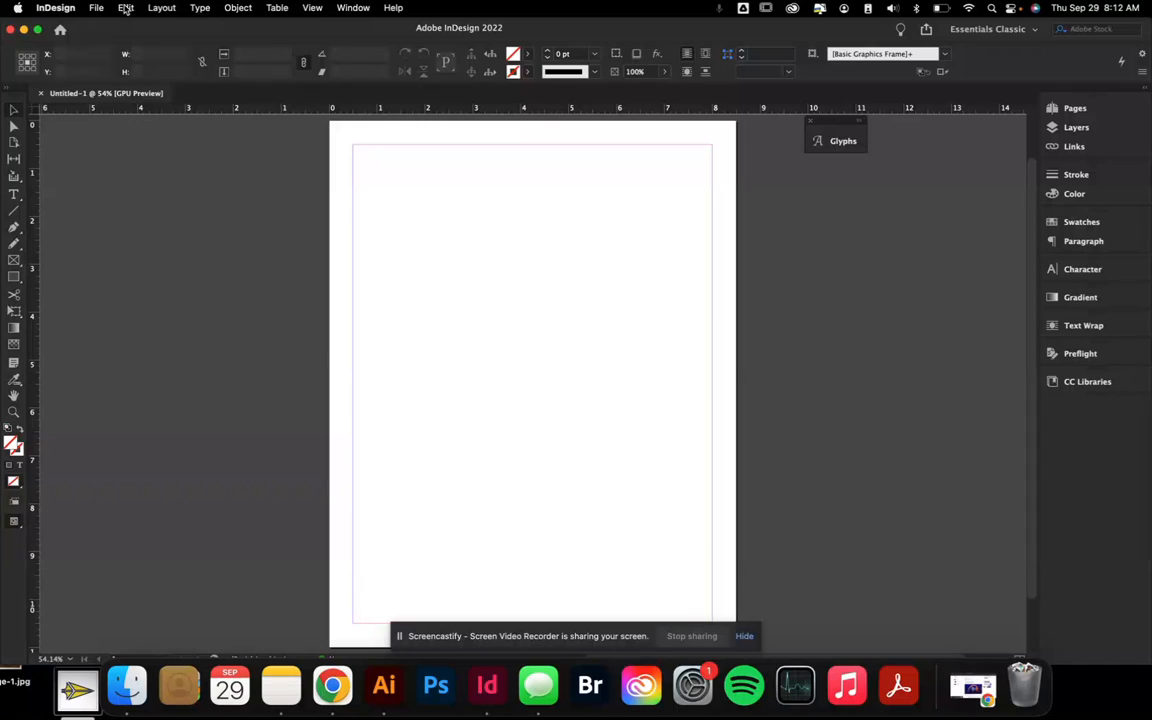
Start creating layout guides with the preview on, setting 3 rows and 3 columns
{"action": "left_click", "coordinate": [157, 9]}
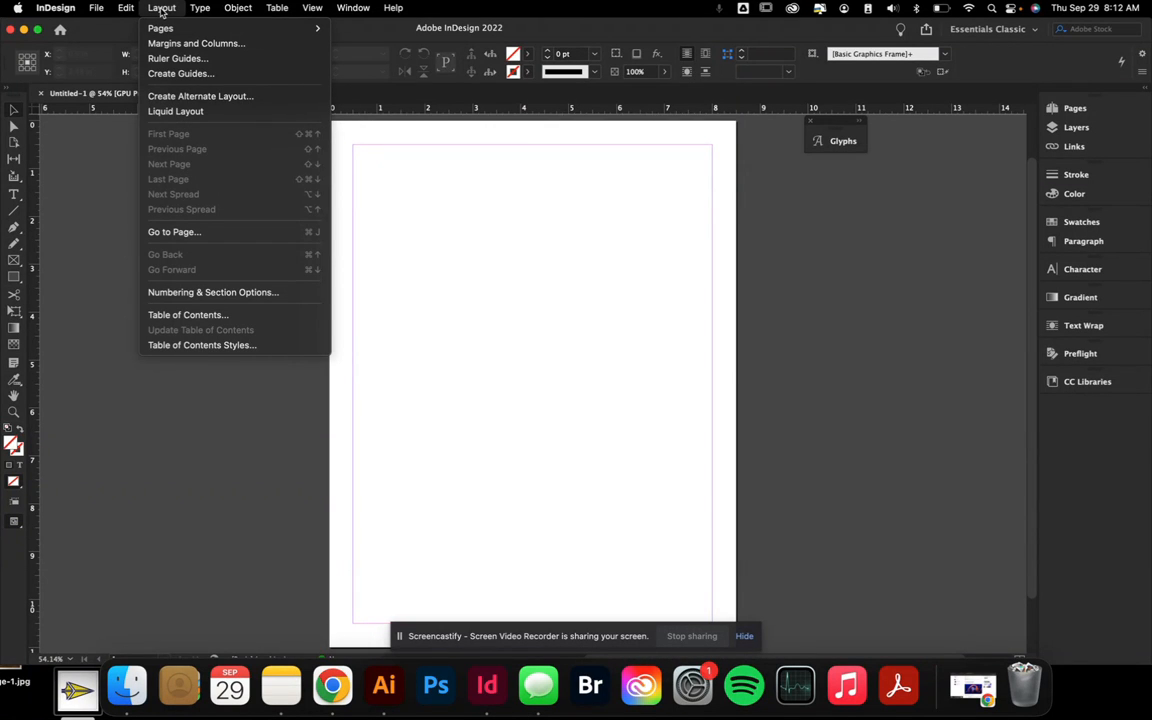
{"action": "left_click", "coordinate": [190, 74]}
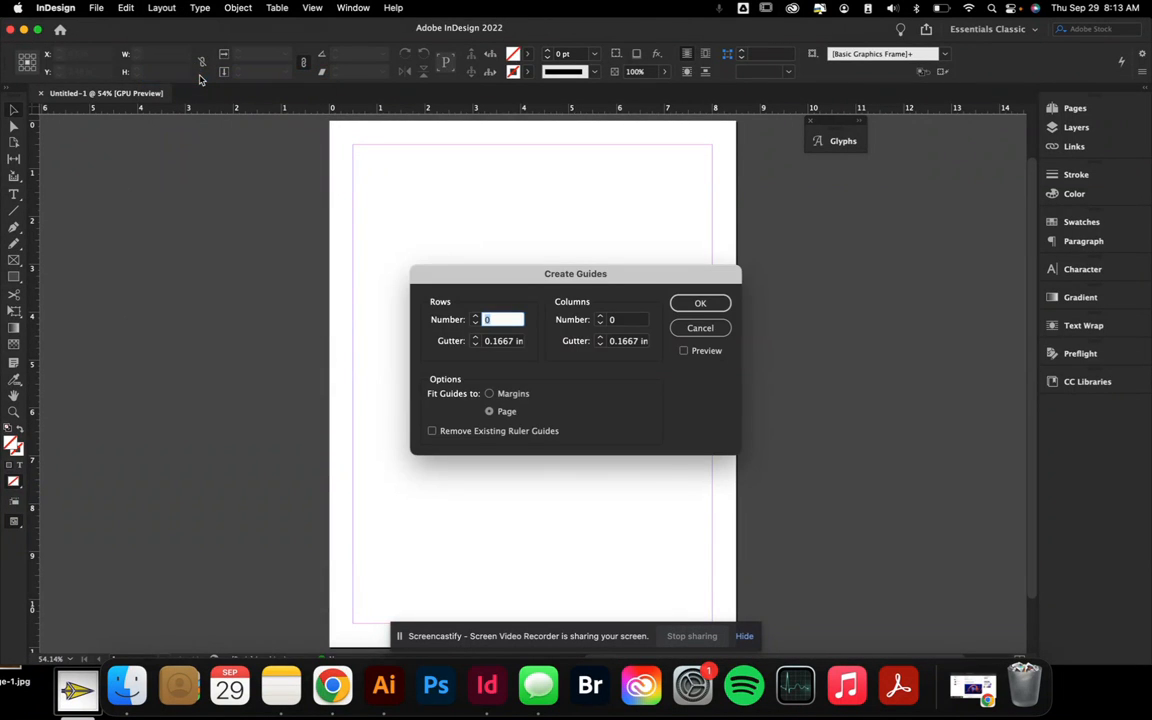
{"action": "left_click", "coordinate": [684, 350]}
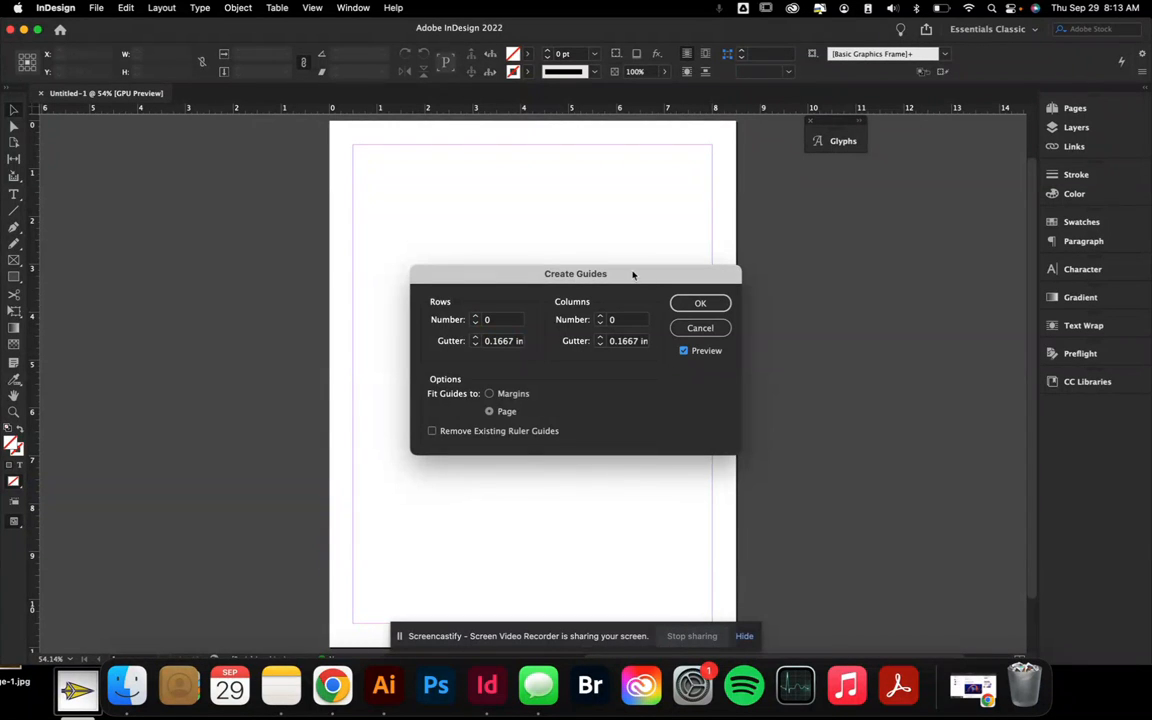
{"action": "left_click_drag", "start_coordinate": [633, 274], "coordinate": [907, 202]}
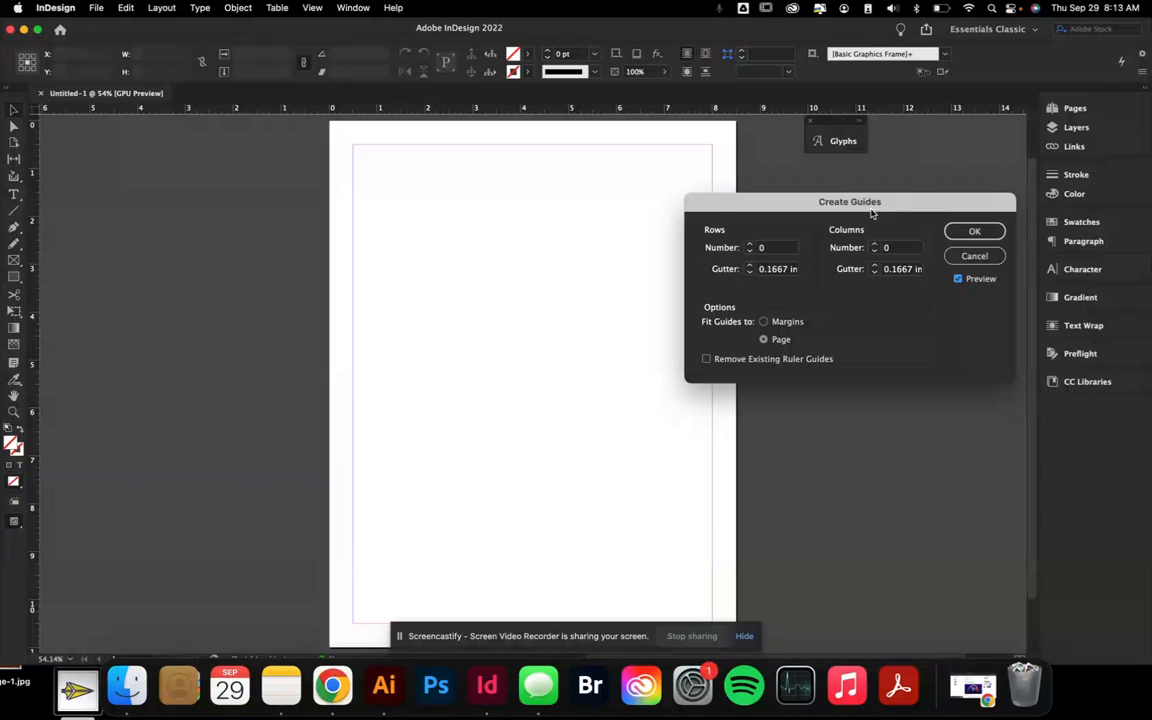
{"action": "left_click", "coordinate": [750, 250]}
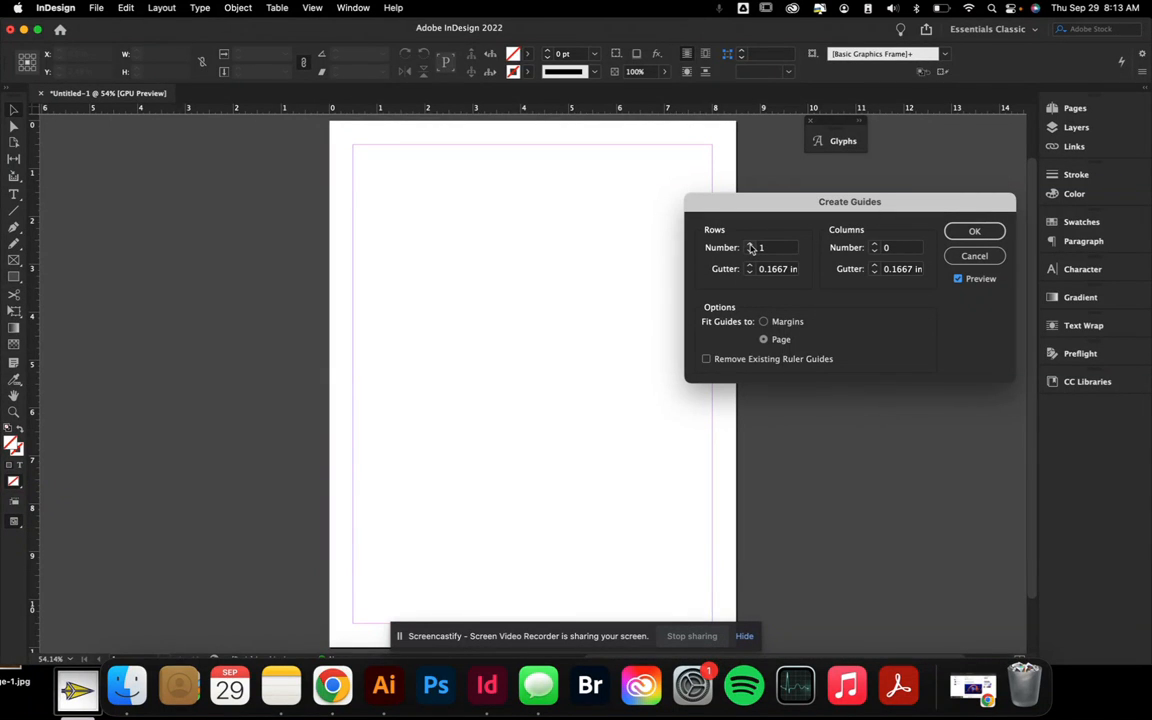
{"action": "left_click", "coordinate": [750, 246]}
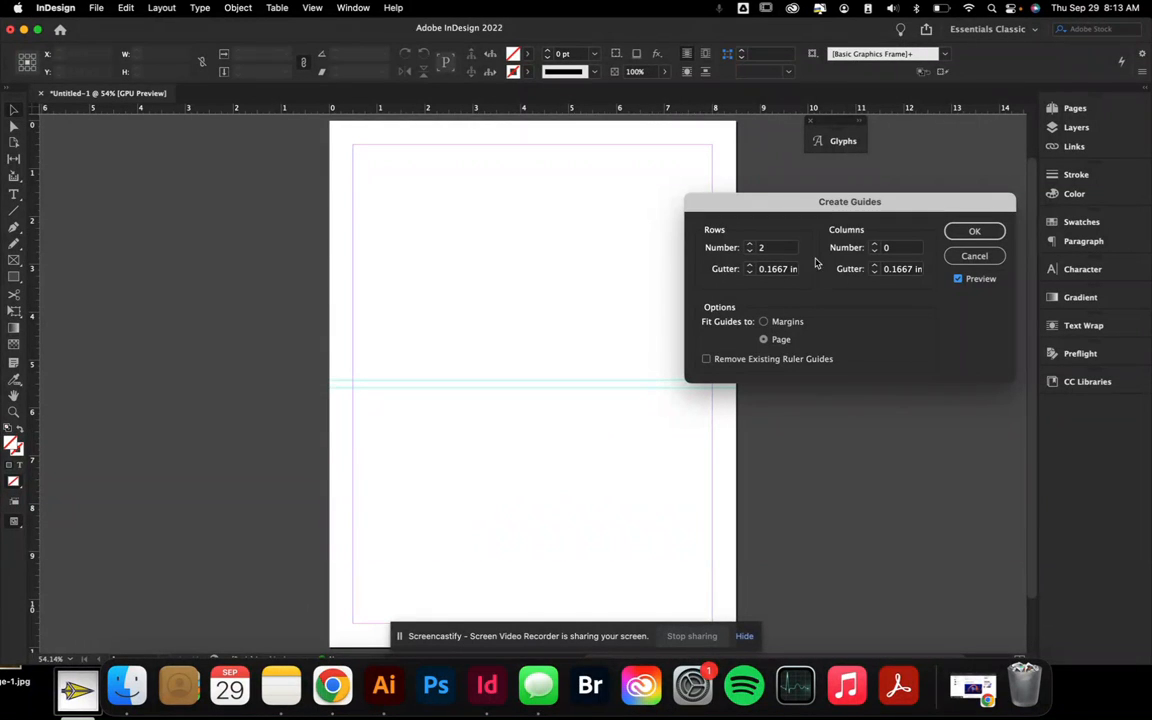
{"action": "left_click", "coordinate": [749, 245]}
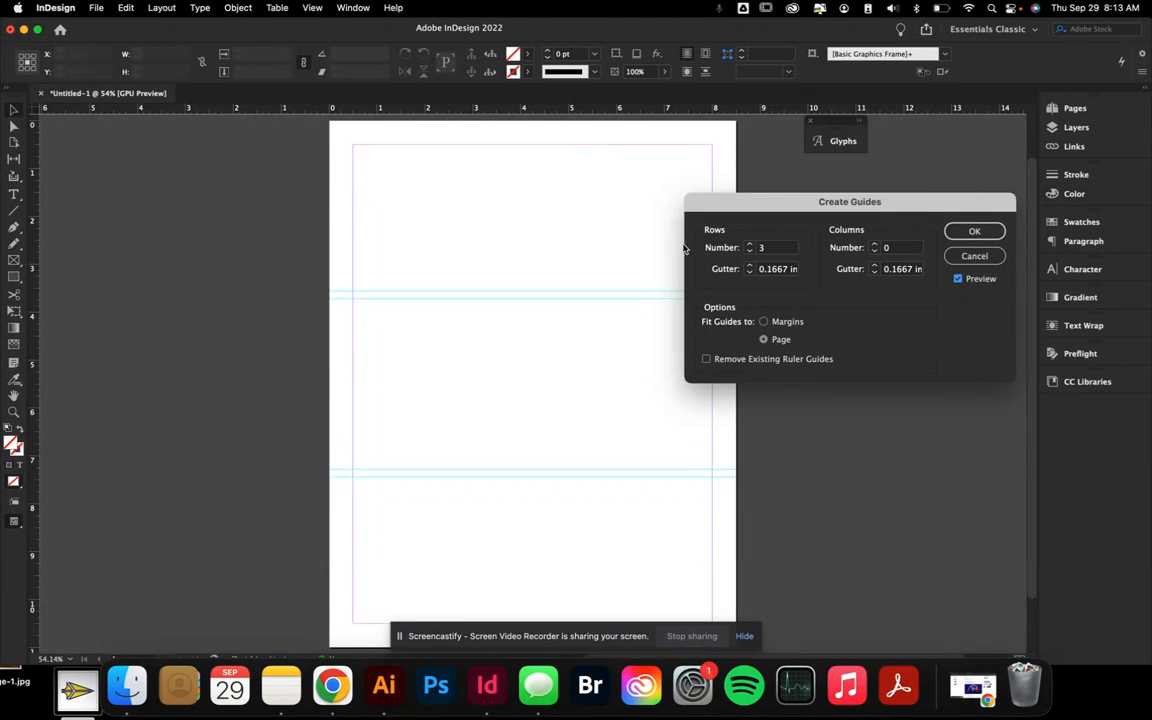
{"action": "left_click", "coordinate": [875, 245]}
{"action": "left_click", "coordinate": [875, 245]}
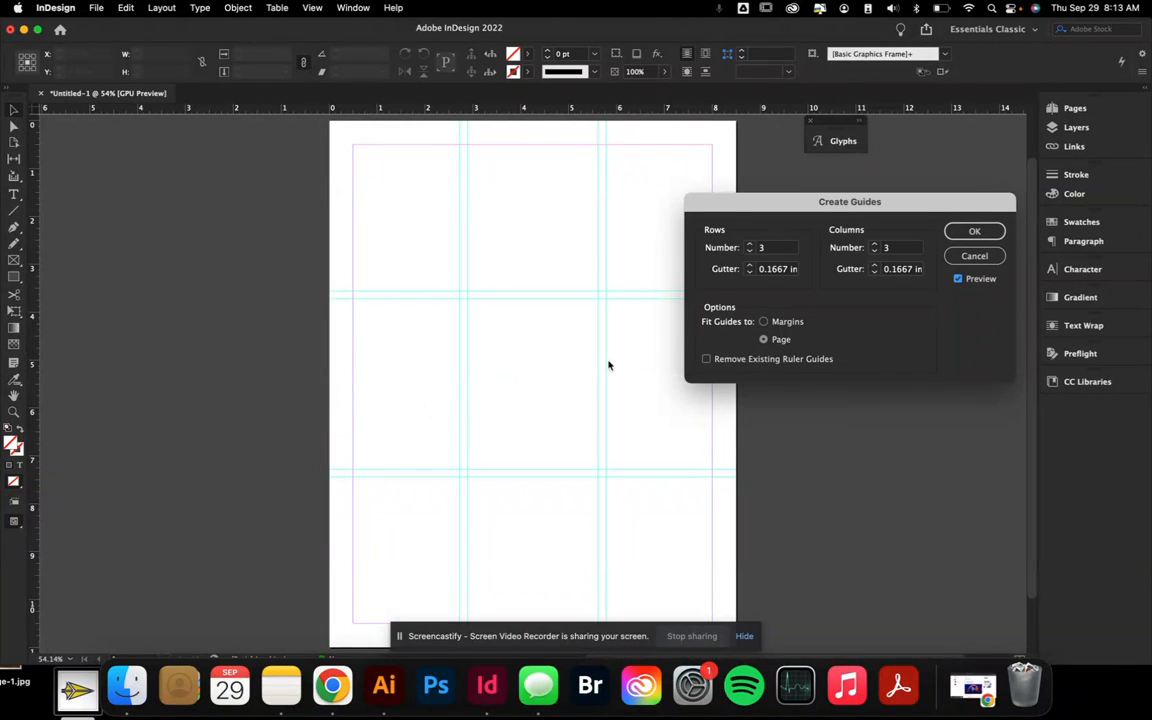
Compare fitting the guides to the margins and to the page, then create them fitted to the margins
{"action": "left_click", "coordinate": [764, 322]}
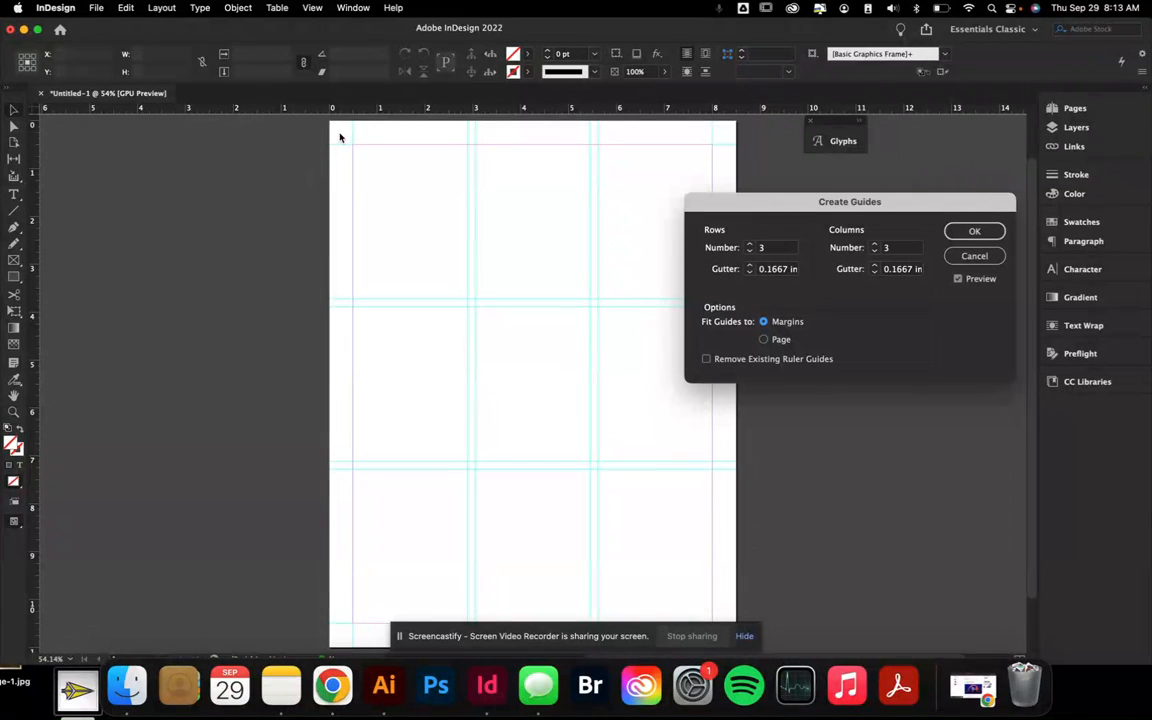
{"action": "left_click", "coordinate": [764, 341]}
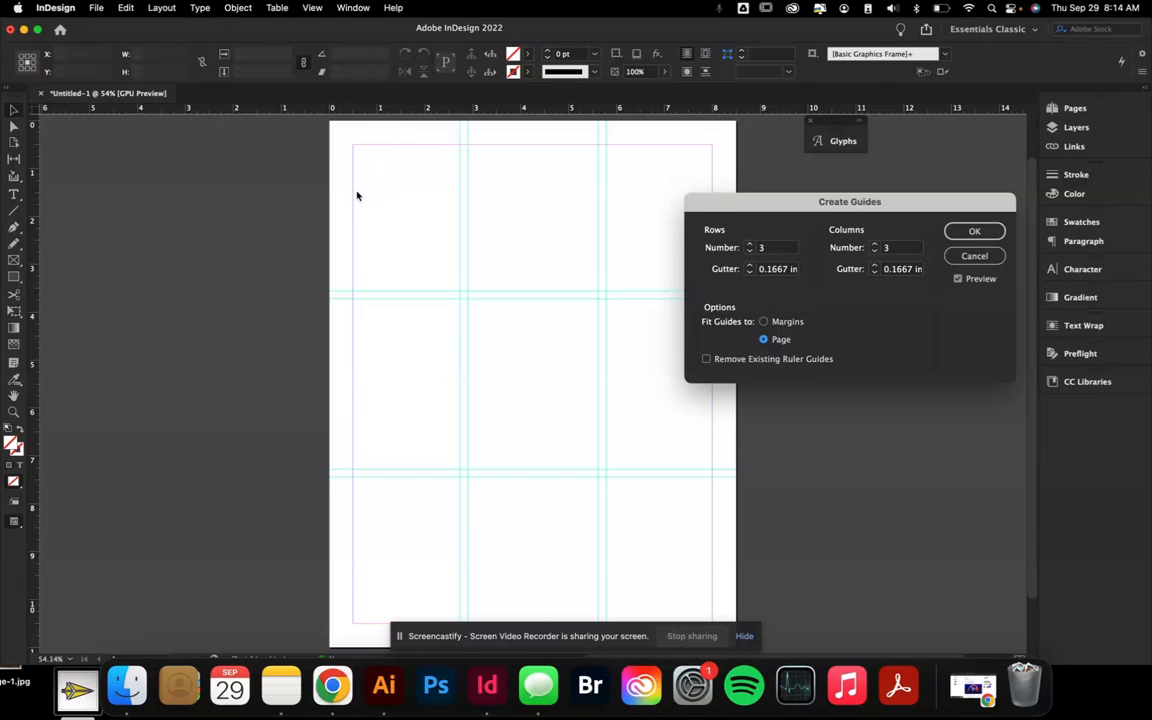
{"action": "left_click", "coordinate": [764, 322]}
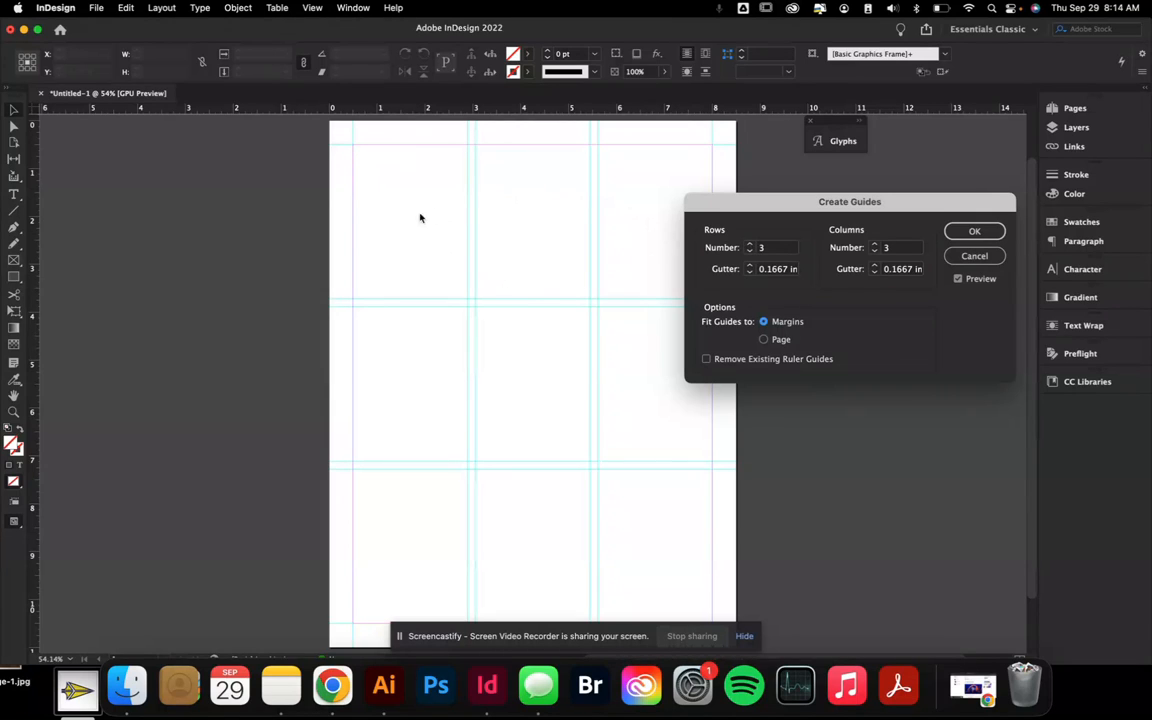
{"action": "left_click", "coordinate": [988, 231]}
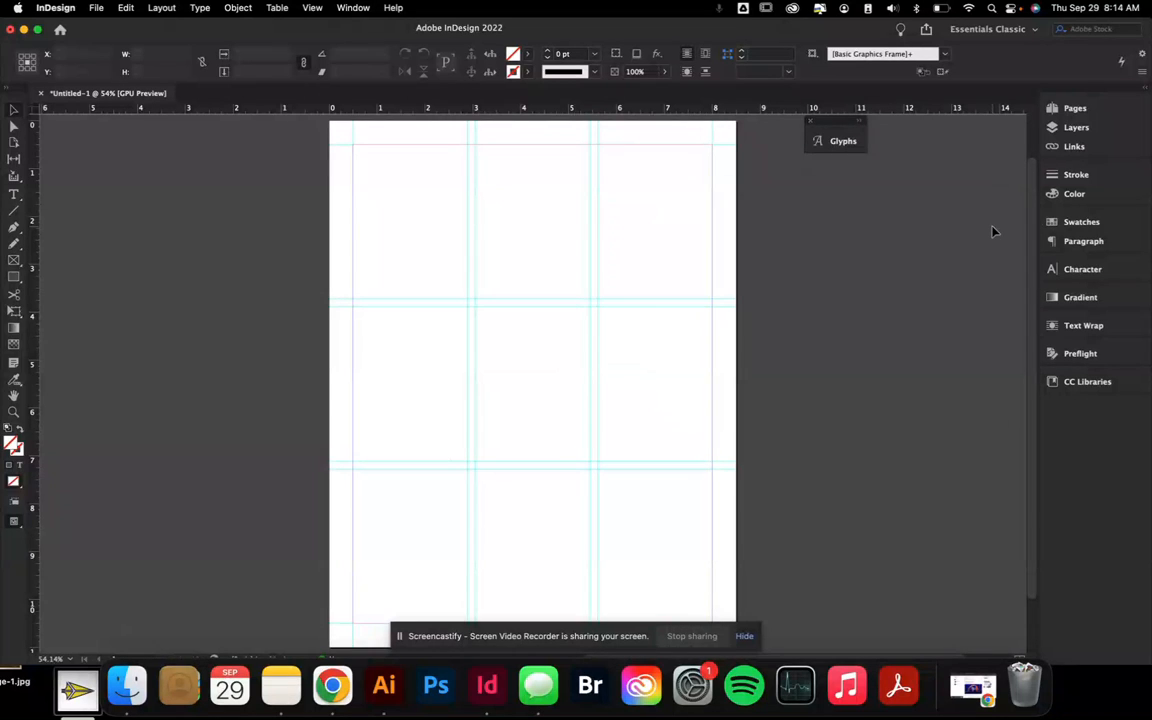
Draw a text frame covering the whole area inside the margins, 7.5 in wide and 10 in high
{"action": "scroll", "coordinate": [580, 275], "scroll_direction": "down", "scroll_amount": 3}
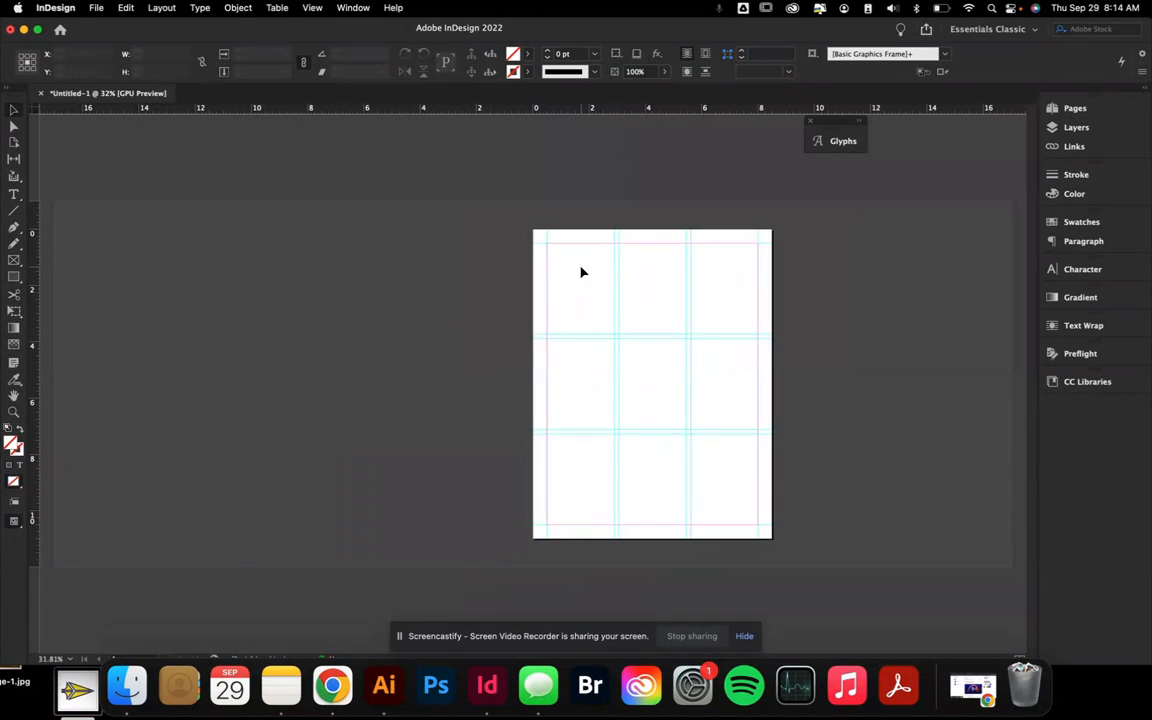
{"action": "scroll", "coordinate": [644, 292], "scroll_direction": "up", "scroll_amount": 2}
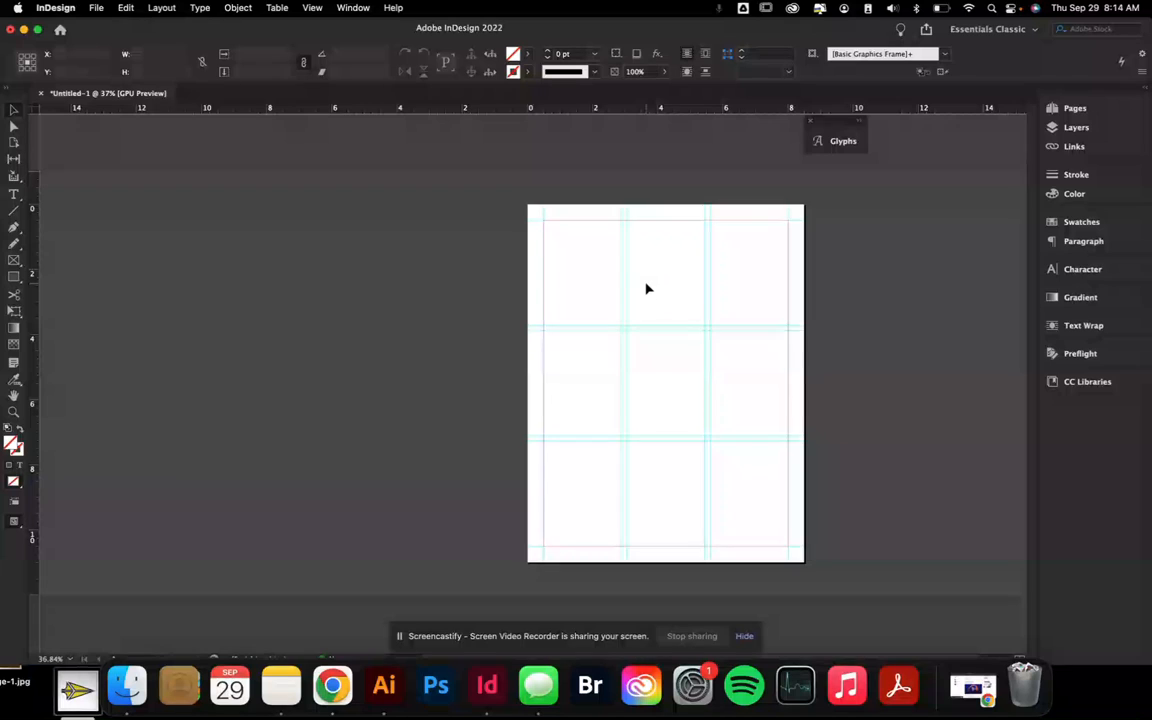
{"action": "scroll", "coordinate": [646, 289], "scroll_direction": "right", "scroll_amount": 3}
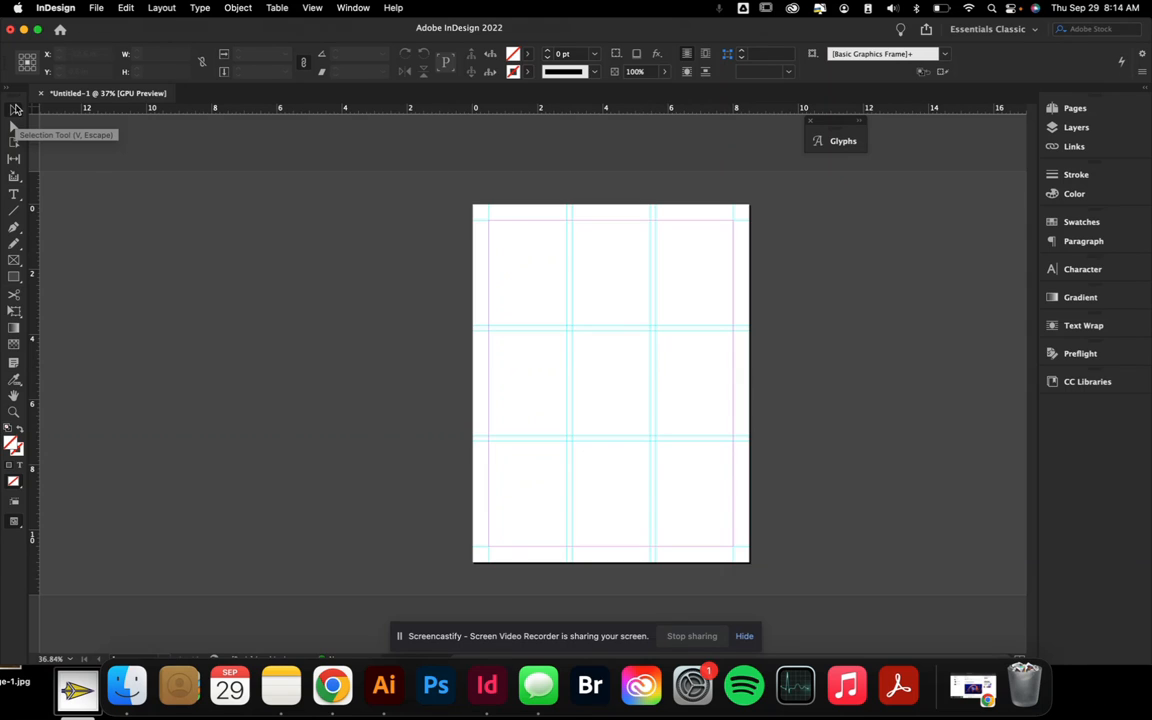
{"action": "left_click", "coordinate": [13, 196]}
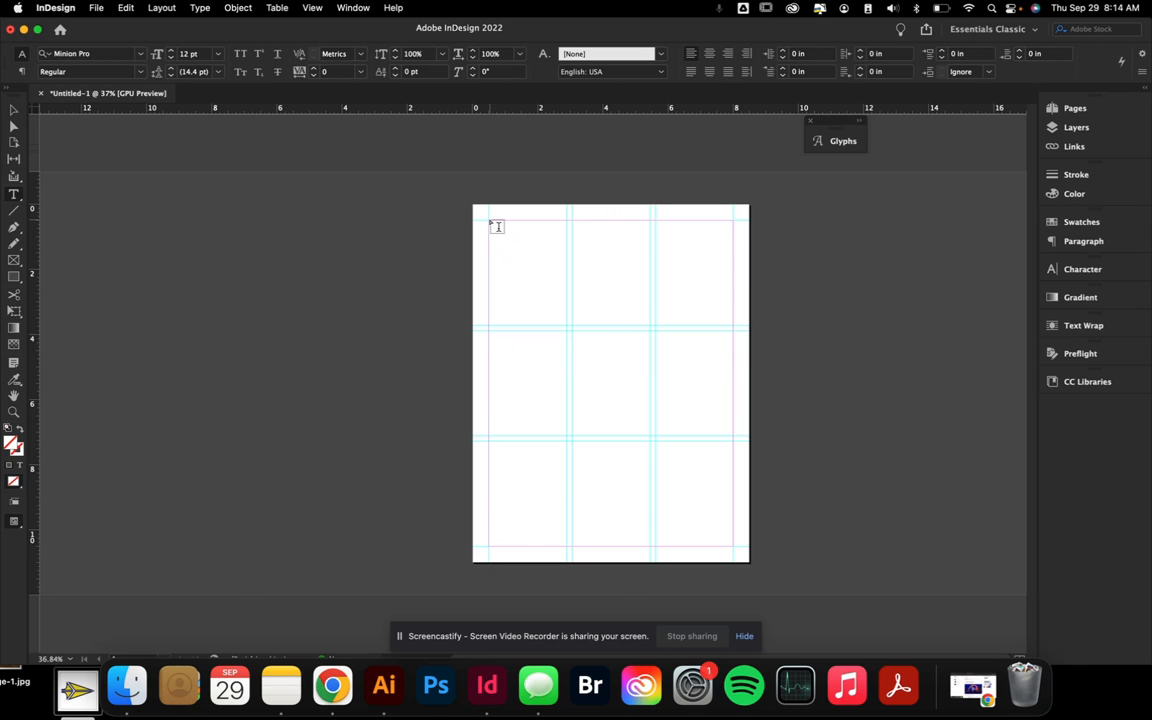
{"action": "left_click_drag", "start_coordinate": [495, 226], "coordinate": [733, 548]}
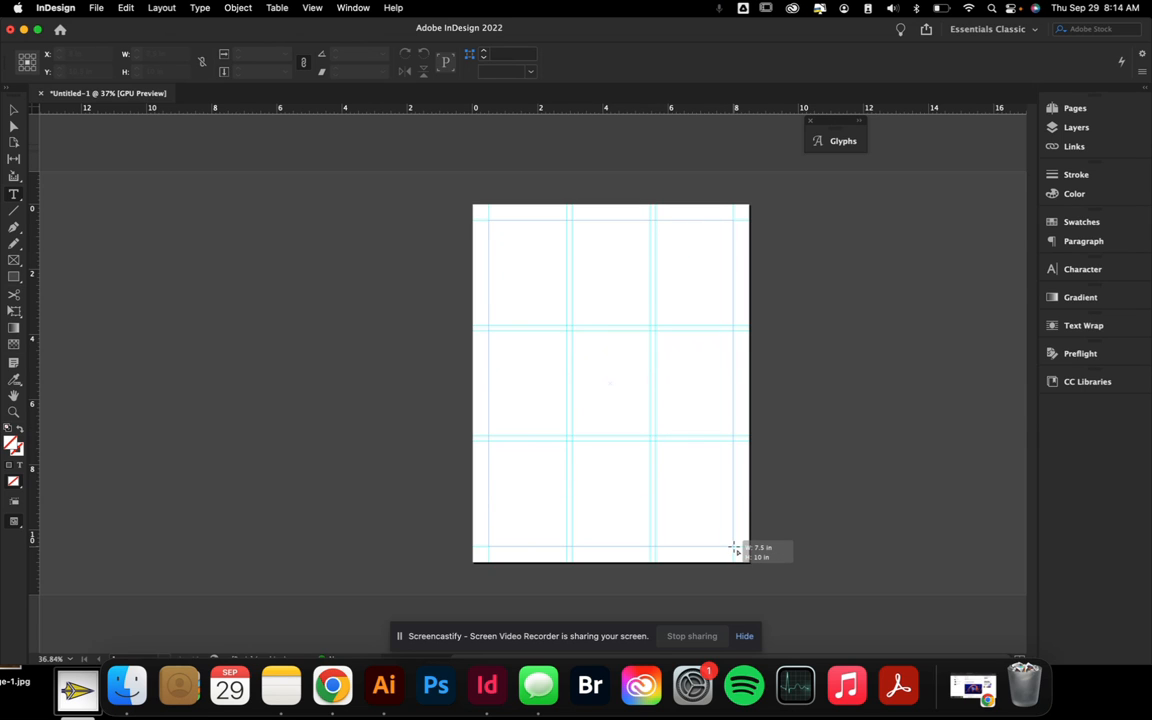
{"action": "left_click_drag", "start_coordinate": [734, 548], "coordinate": [734, 546]}
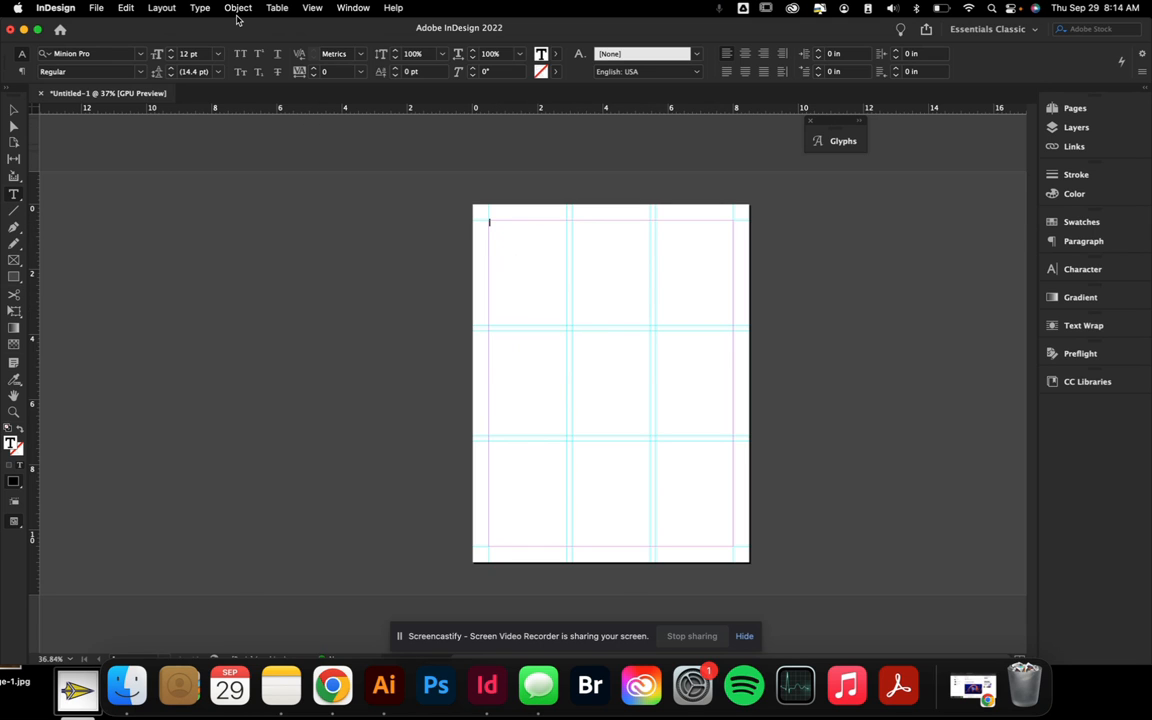
Fill the text frame with placeholder text and look it over
{"action": "left_click", "coordinate": [199, 9]}
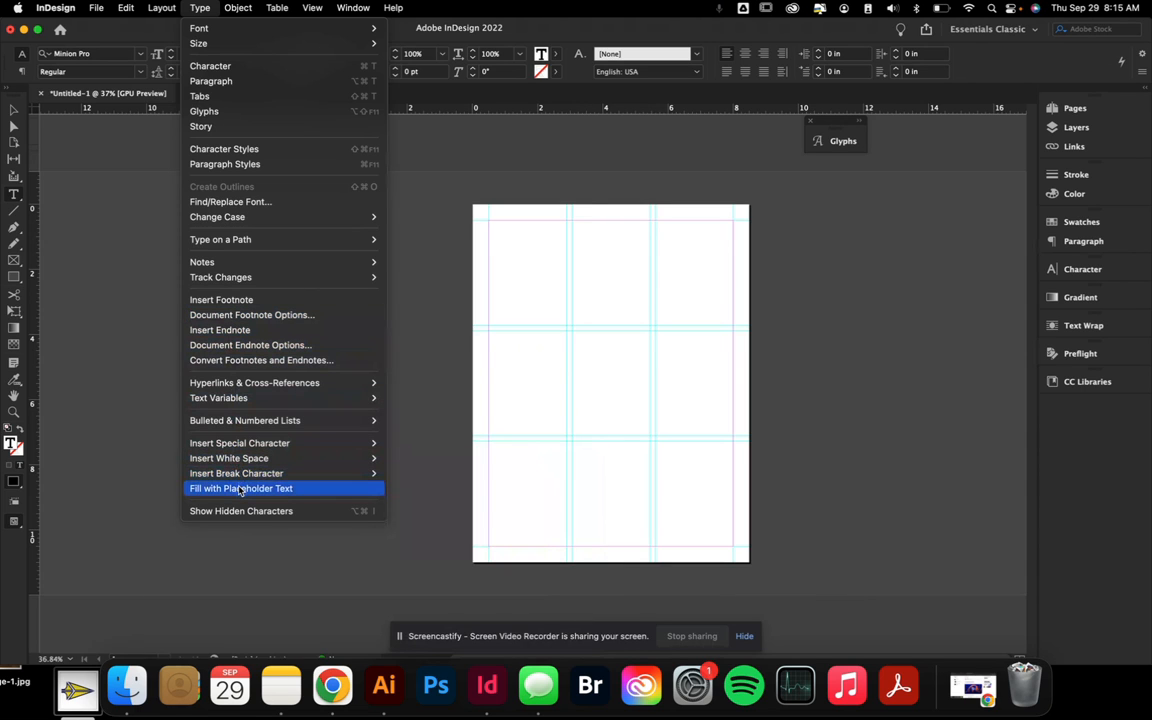
{"action": "left_click", "coordinate": [320, 489]}
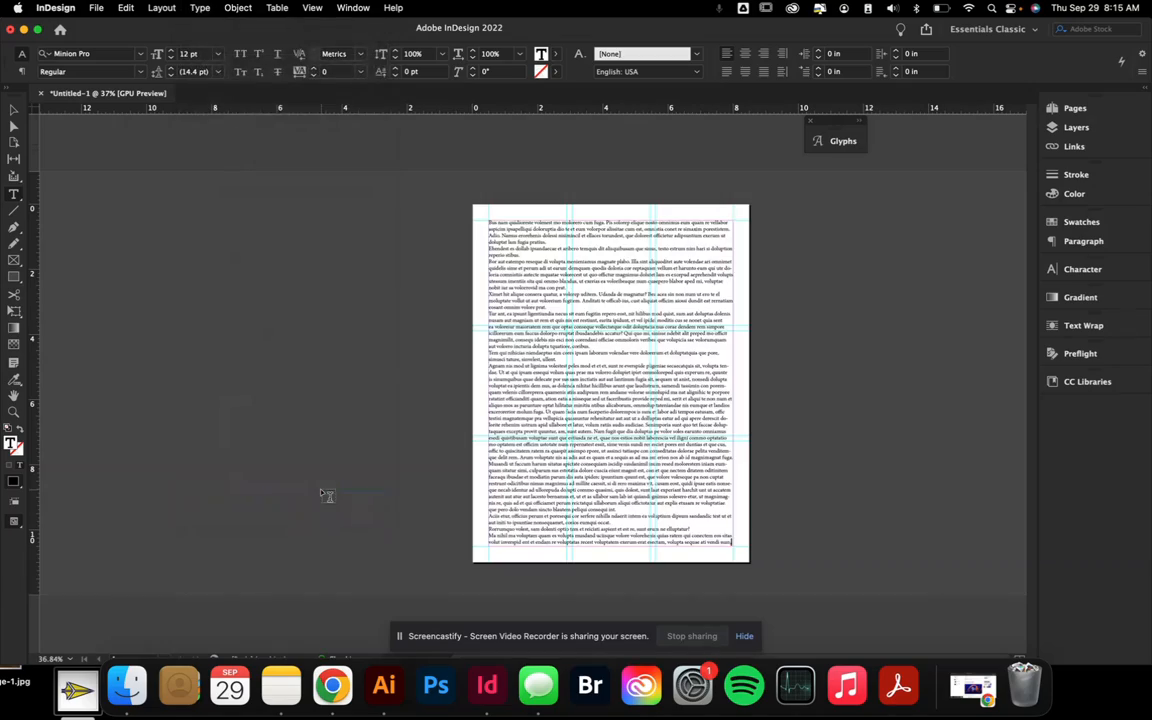
{"action": "scroll", "coordinate": [540, 330], "scroll_direction": "up", "scroll_amount": 5}
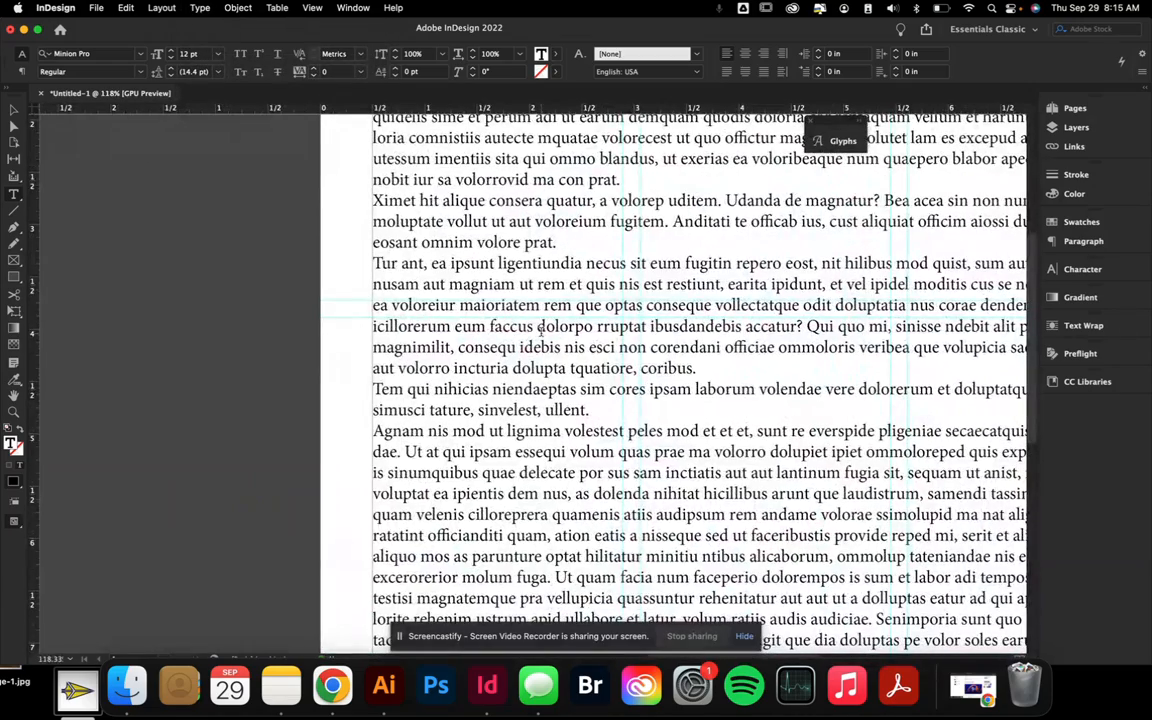
{"action": "scroll", "coordinate": [540, 329], "scroll_direction": "down", "scroll_amount": 5}
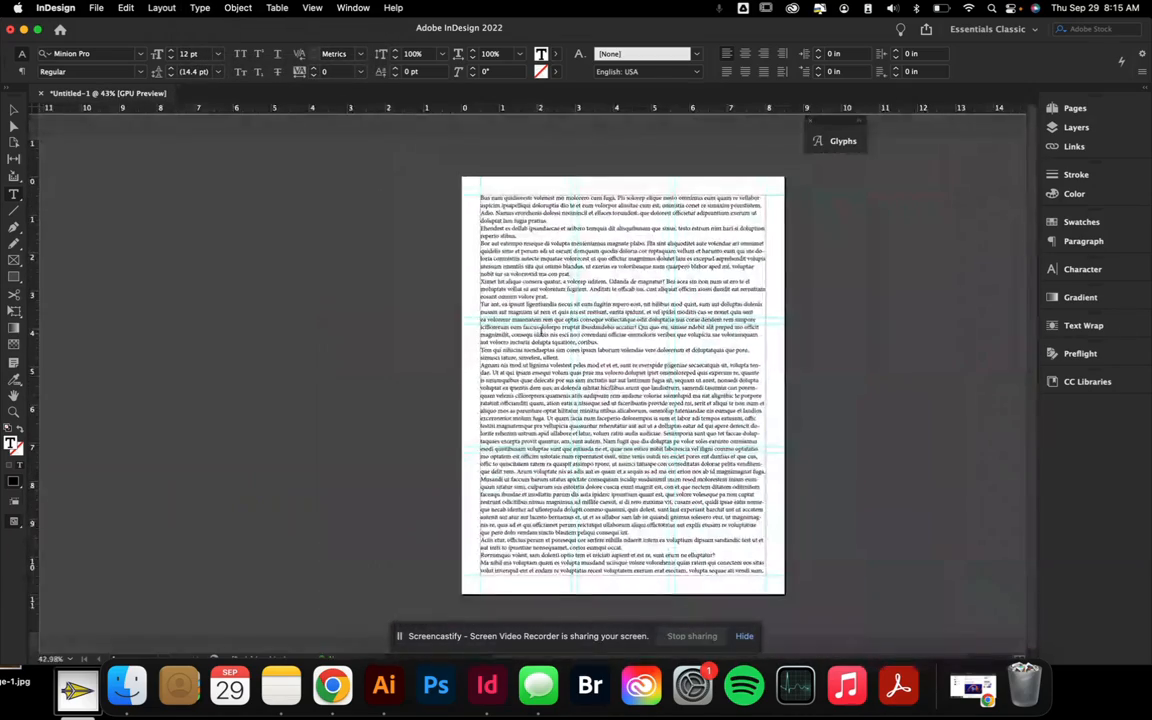
{"action": "scroll", "coordinate": [540, 329], "scroll_direction": "right", "scroll_amount": 3}
Split the text frame into 3 columns and deselect it
{"action": "key", "text": "Escape"}
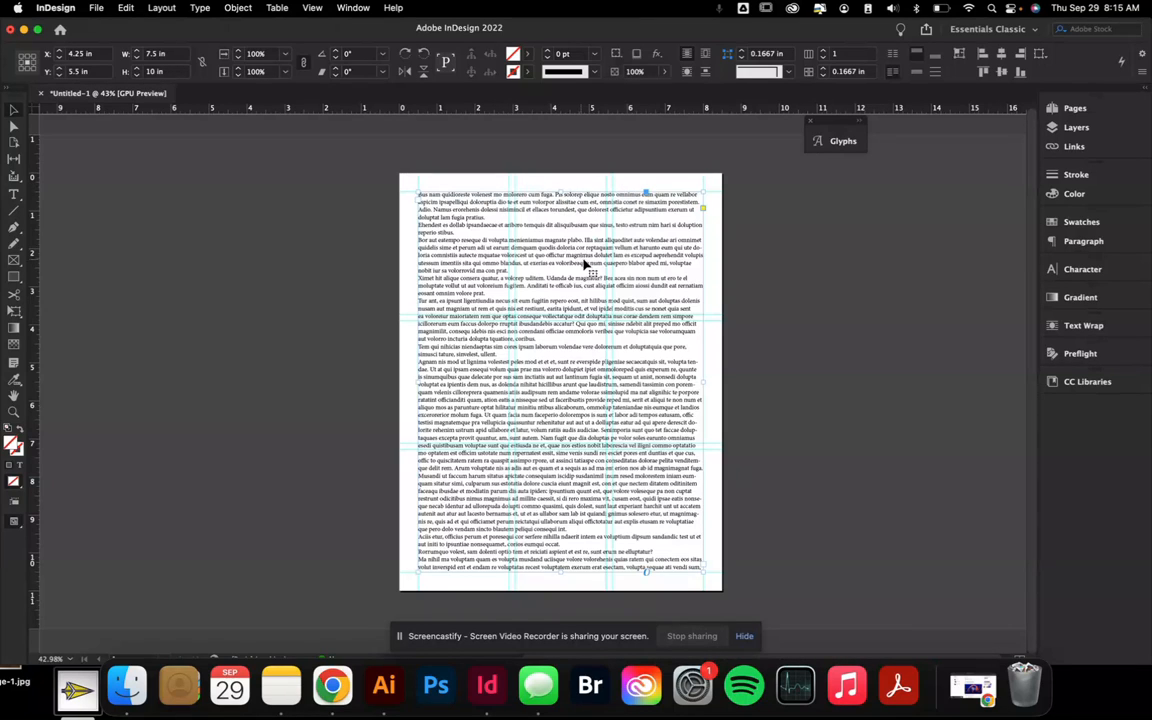
{"action": "left_click", "coordinate": [825, 54]}
{"action": "left_click", "coordinate": [825, 54]}
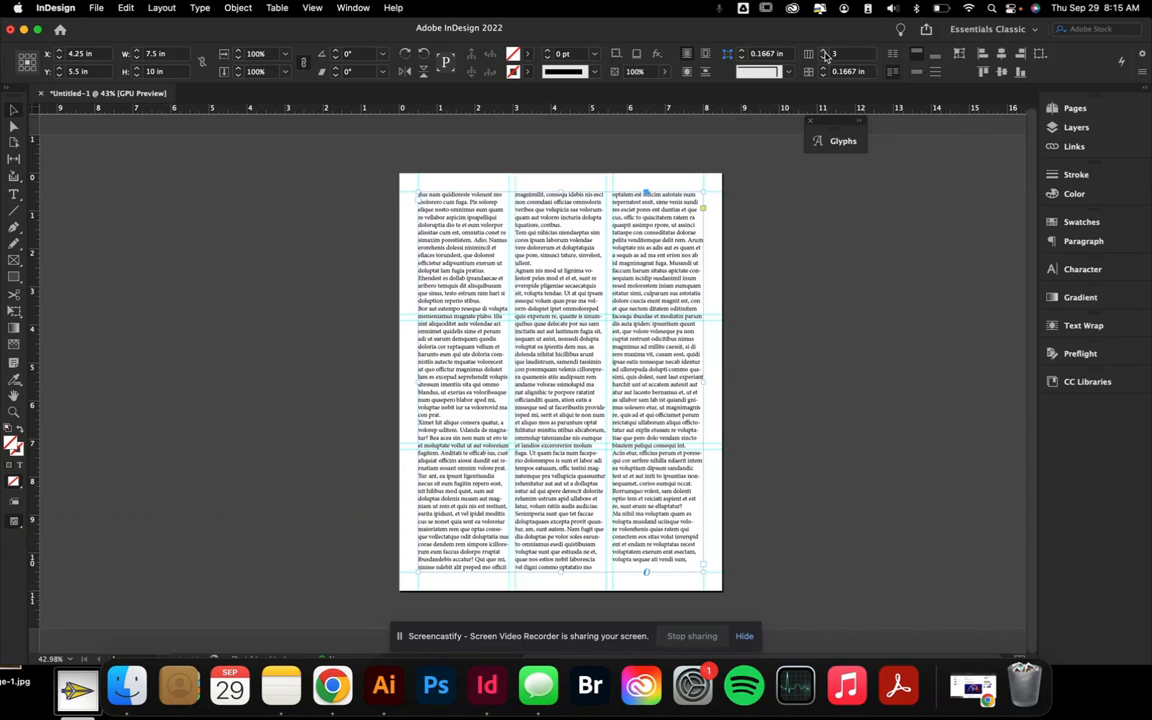
{"action": "left_click", "coordinate": [799, 248]}
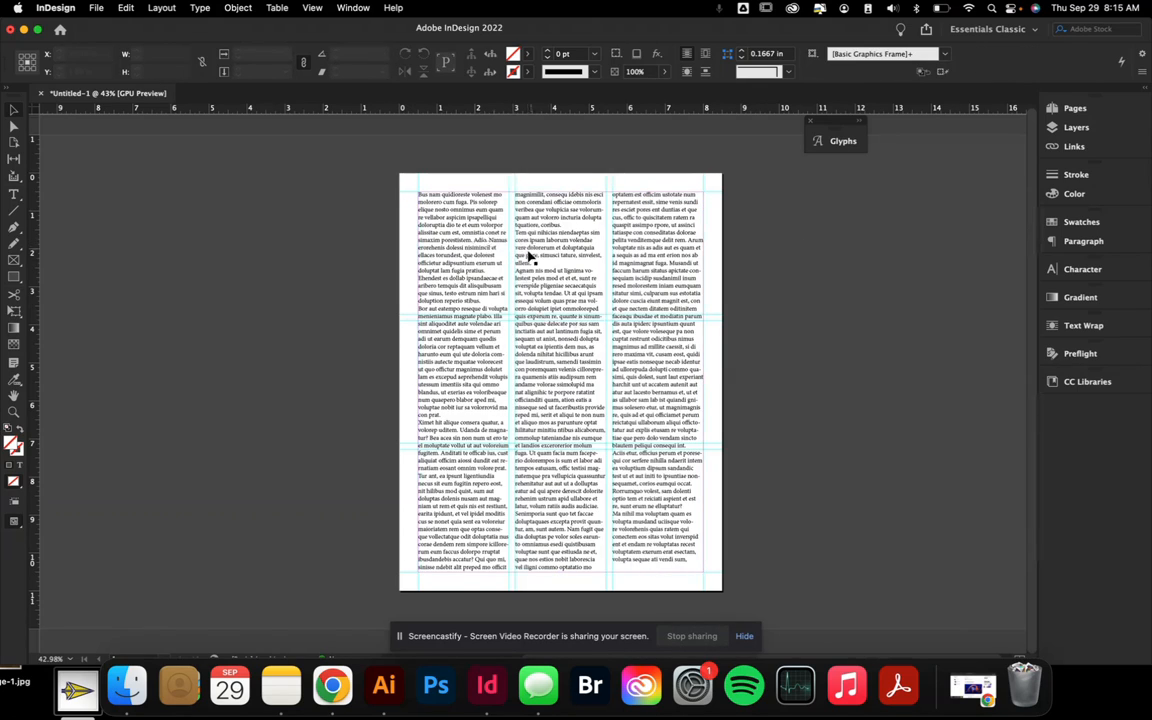
Examine how the text columns and their gutters line up with the layout guides
{"action": "scroll", "coordinate": [530, 257], "scroll_direction": "up", "scroll_amount": 5}
{"action": "scroll", "coordinate": [528, 275], "scroll_direction": "up", "scroll_amount": 4}
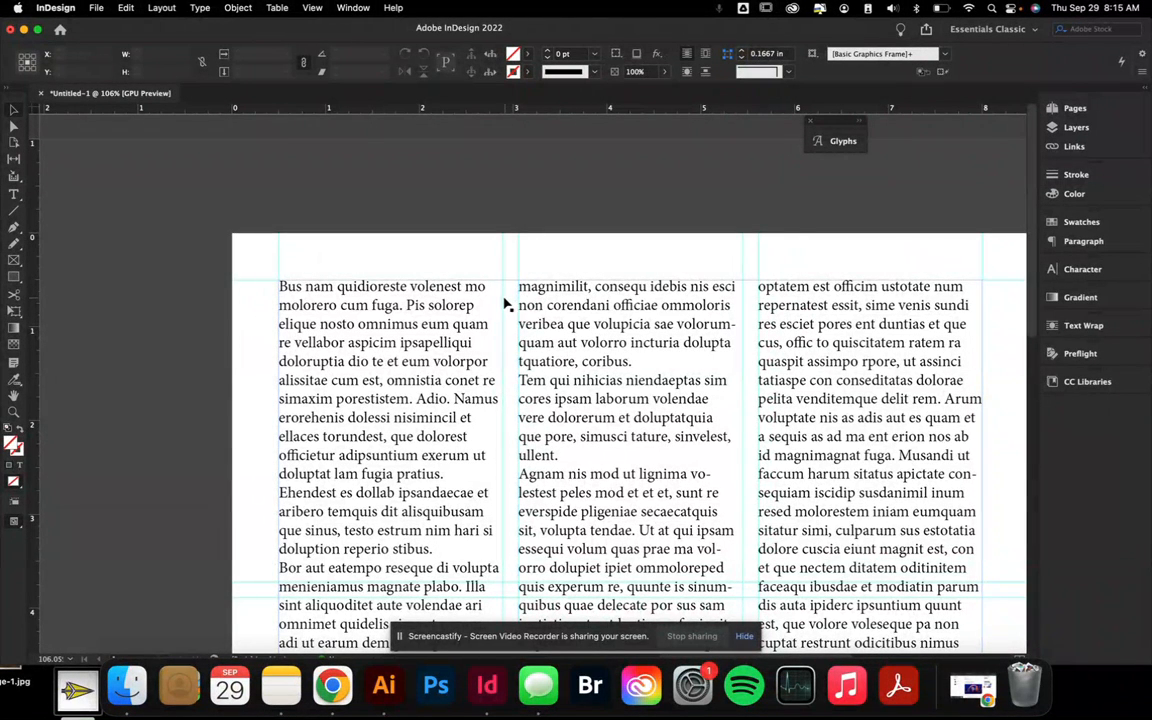
{"action": "scroll", "coordinate": [504, 303], "scroll_direction": "down", "scroll_amount": 2}
{"action": "scroll", "coordinate": [503, 303], "scroll_direction": "down", "scroll_amount": 3}
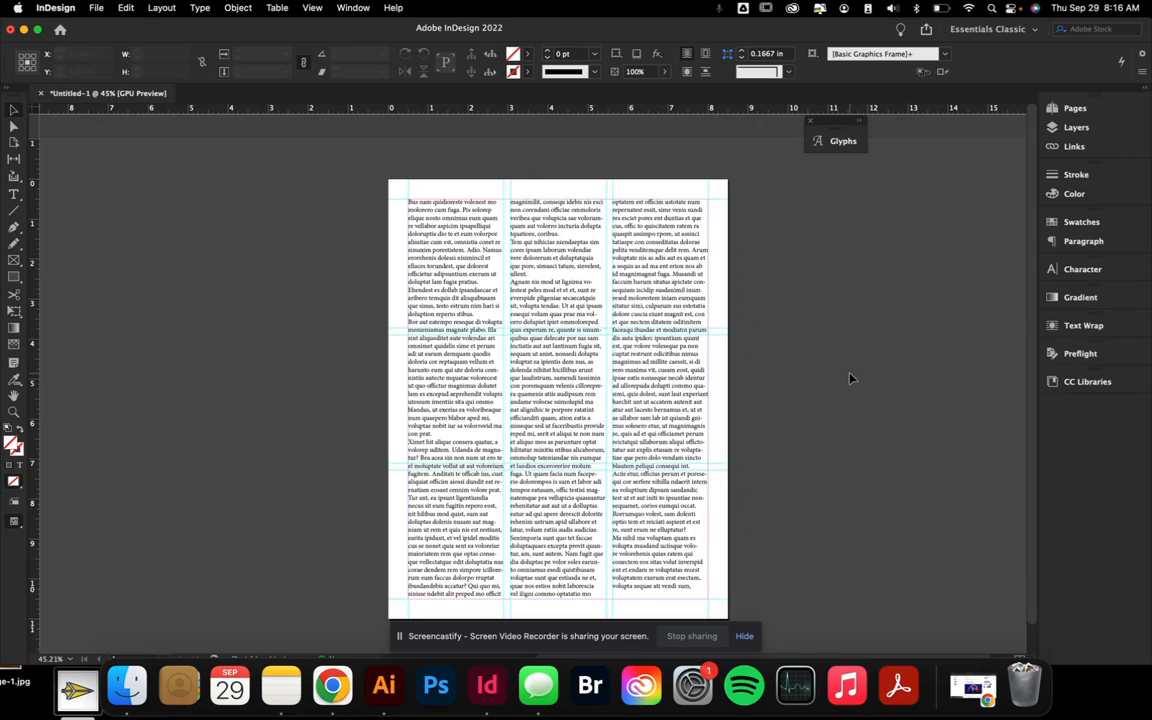
{"action": "scroll", "coordinate": [850, 378], "scroll_direction": "up", "scroll_amount": 3}
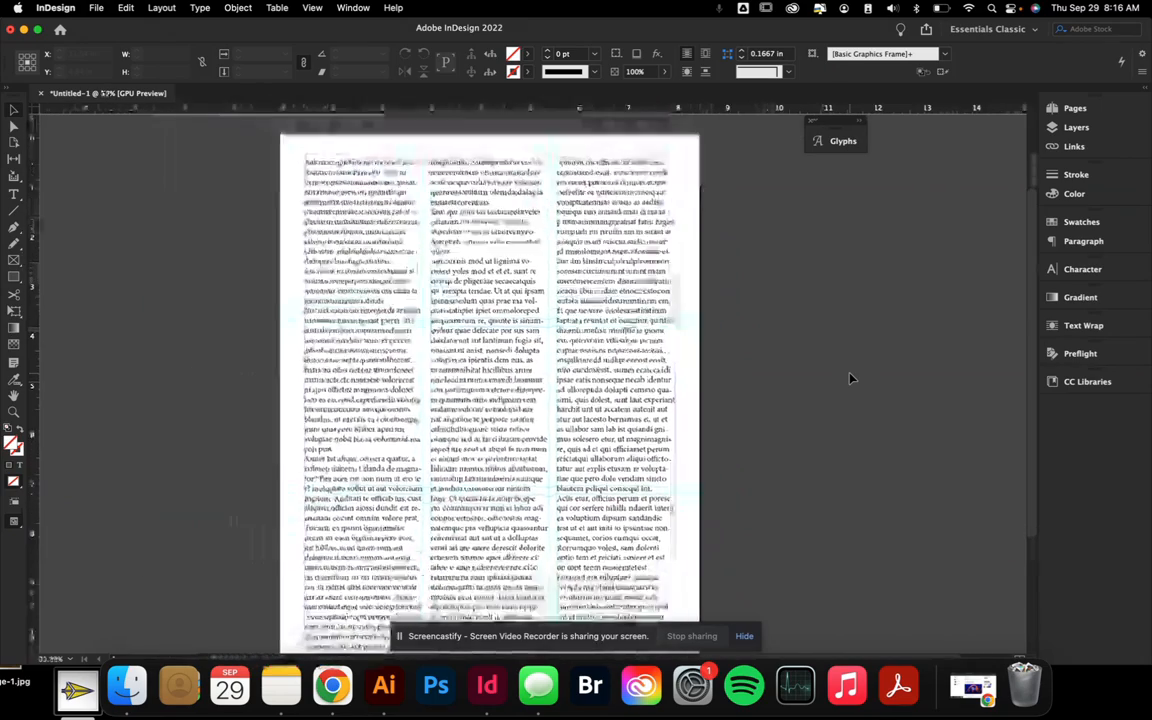
{"action": "scroll", "coordinate": [849, 378], "scroll_direction": "down", "scroll_amount": 3}
{"action": "scroll", "coordinate": [845, 378], "scroll_direction": "up", "scroll_amount": 2}
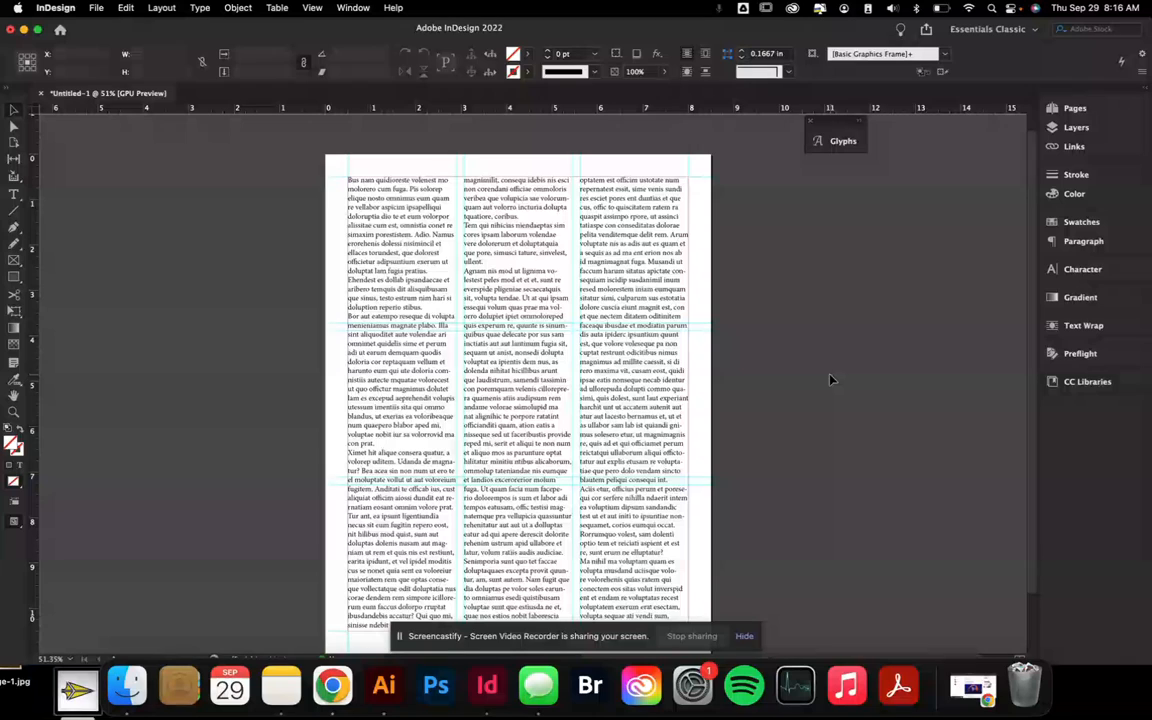
Show the hidden characters in the text frame and inspect the space, hyphen and paragraph marks up close
{"action": "left_click", "coordinate": [367, 267]}
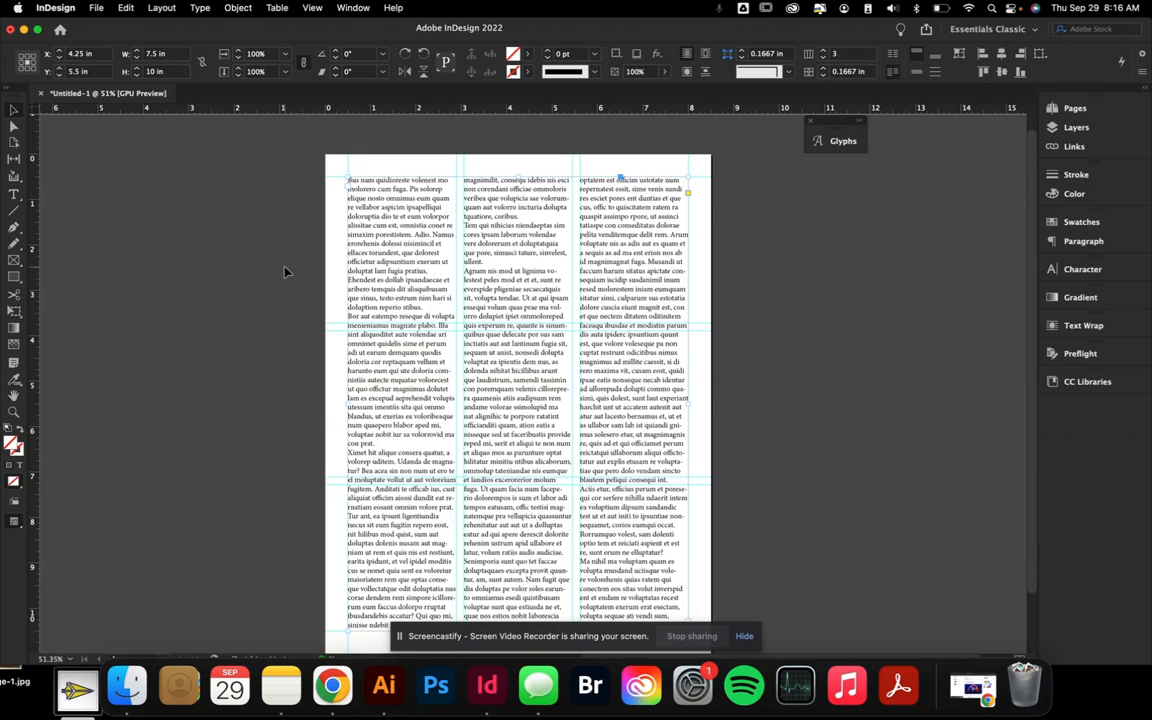
{"action": "left_click", "coordinate": [199, 8]}
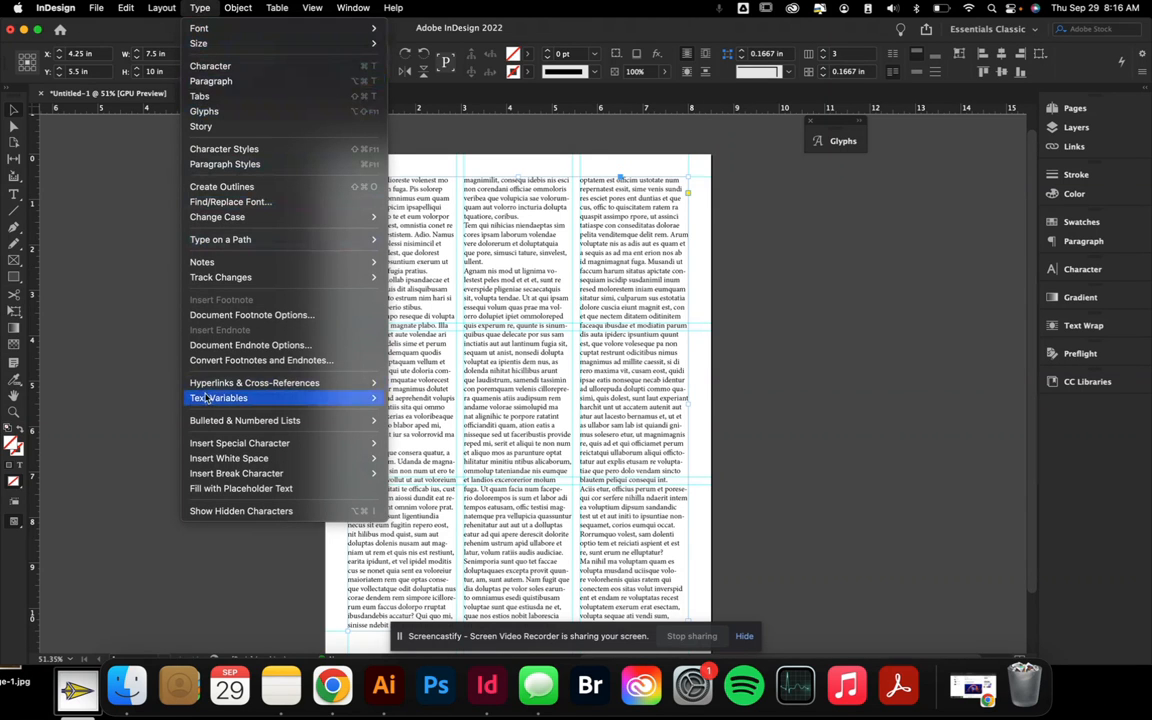
{"action": "left_click", "coordinate": [235, 510]}
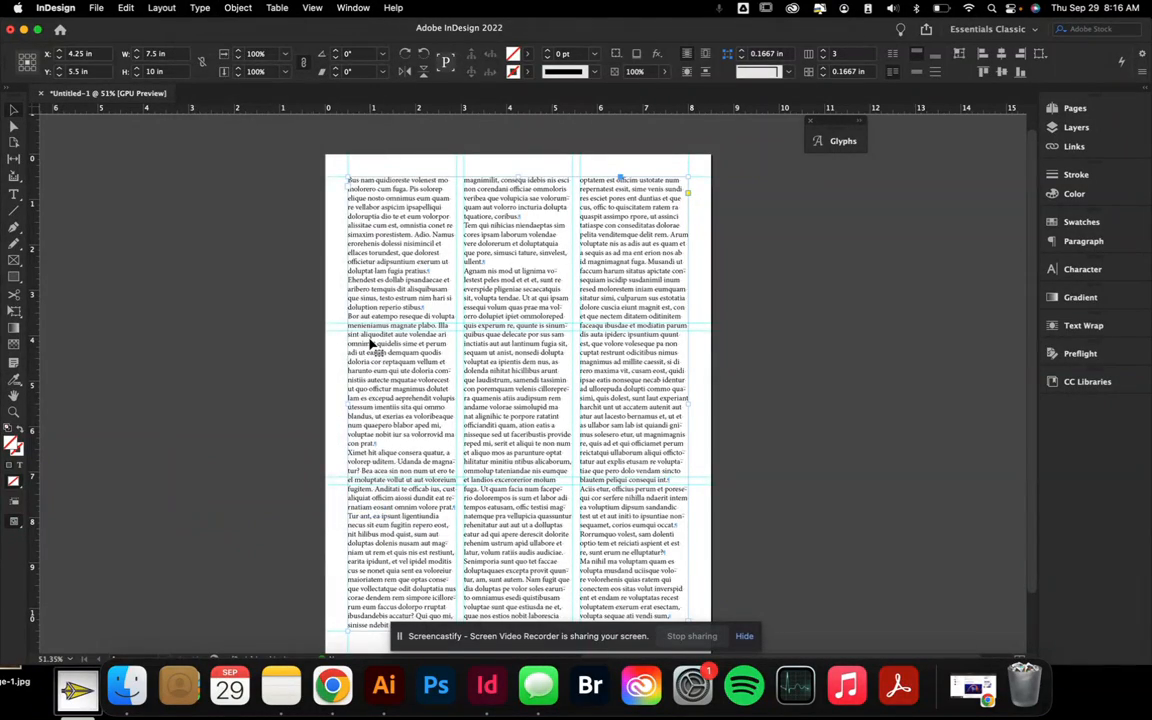
{"action": "scroll", "coordinate": [371, 345], "scroll_direction": "up", "scroll_amount": 5}
{"action": "scroll", "coordinate": [371, 345], "scroll_direction": "up", "scroll_amount": 5}
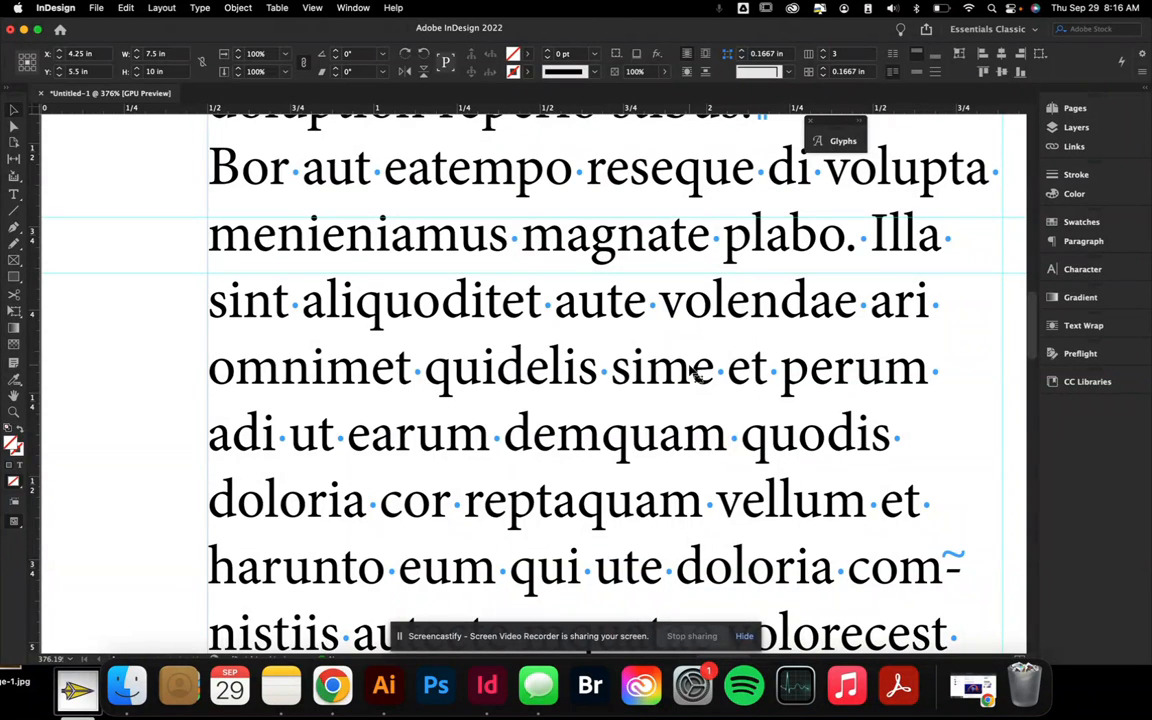
{"action": "scroll", "coordinate": [760, 372], "scroll_direction": "up", "scroll_amount": 5}
{"action": "scroll", "coordinate": [760, 372], "scroll_direction": "right", "scroll_amount": 5}
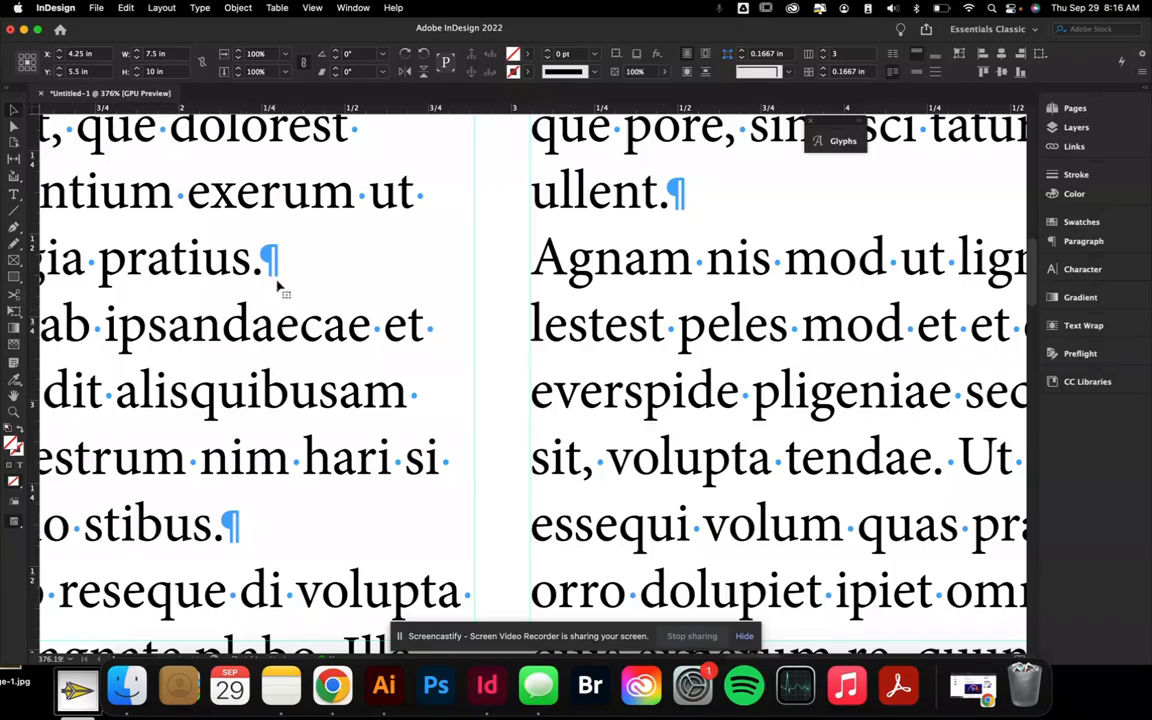
{"action": "scroll", "coordinate": [277, 265], "scroll_direction": "down", "scroll_amount": 3}
{"action": "scroll", "coordinate": [277, 265], "scroll_direction": "down", "scroll_amount": 4}
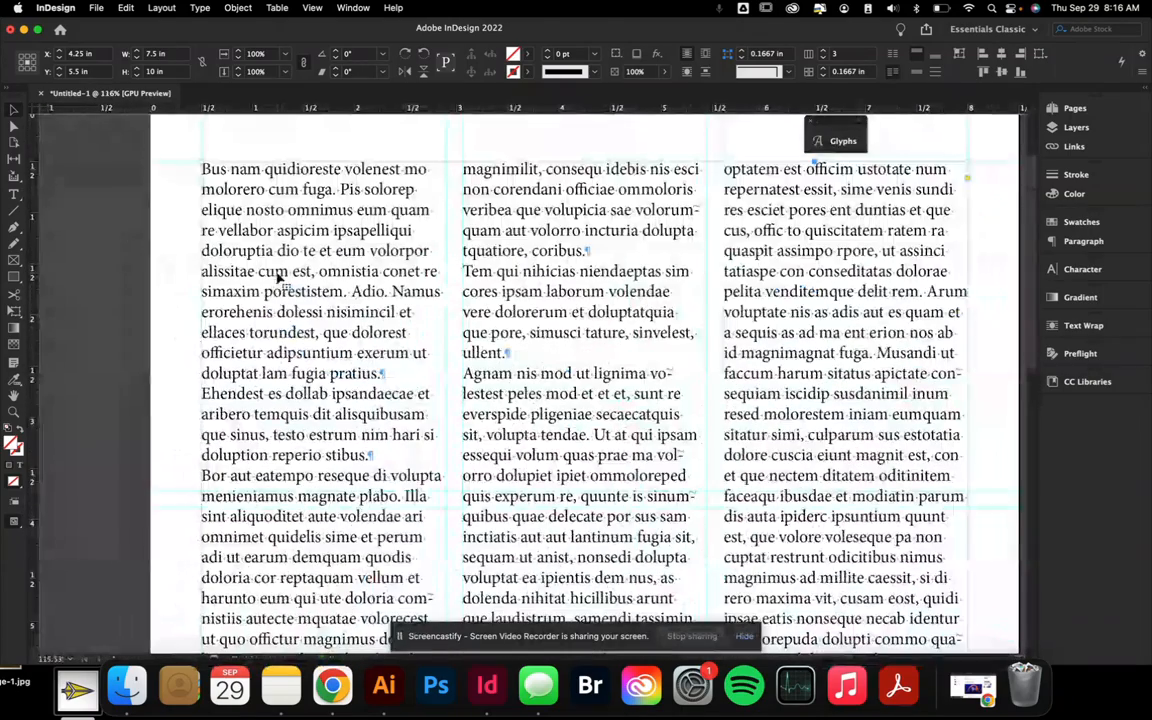
Insert an empty line after each of the first two paragraphs in the first text column
{"action": "double_click", "coordinate": [381, 375]}
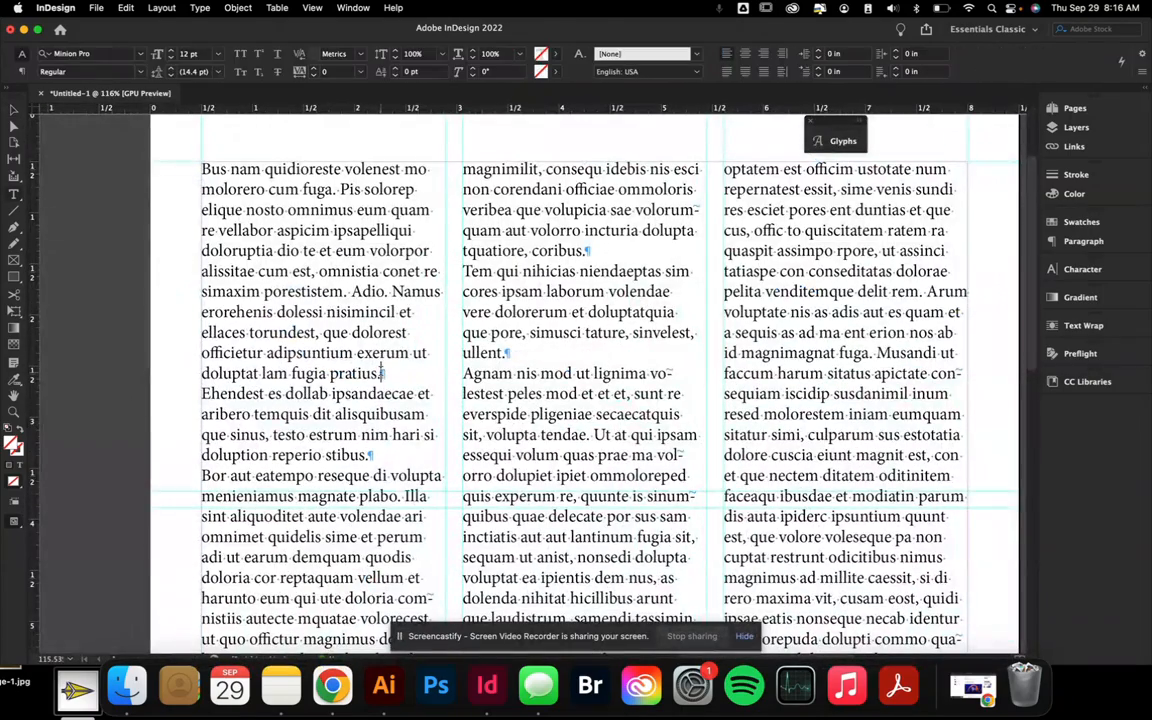
{"action": "key", "text": "Return"}
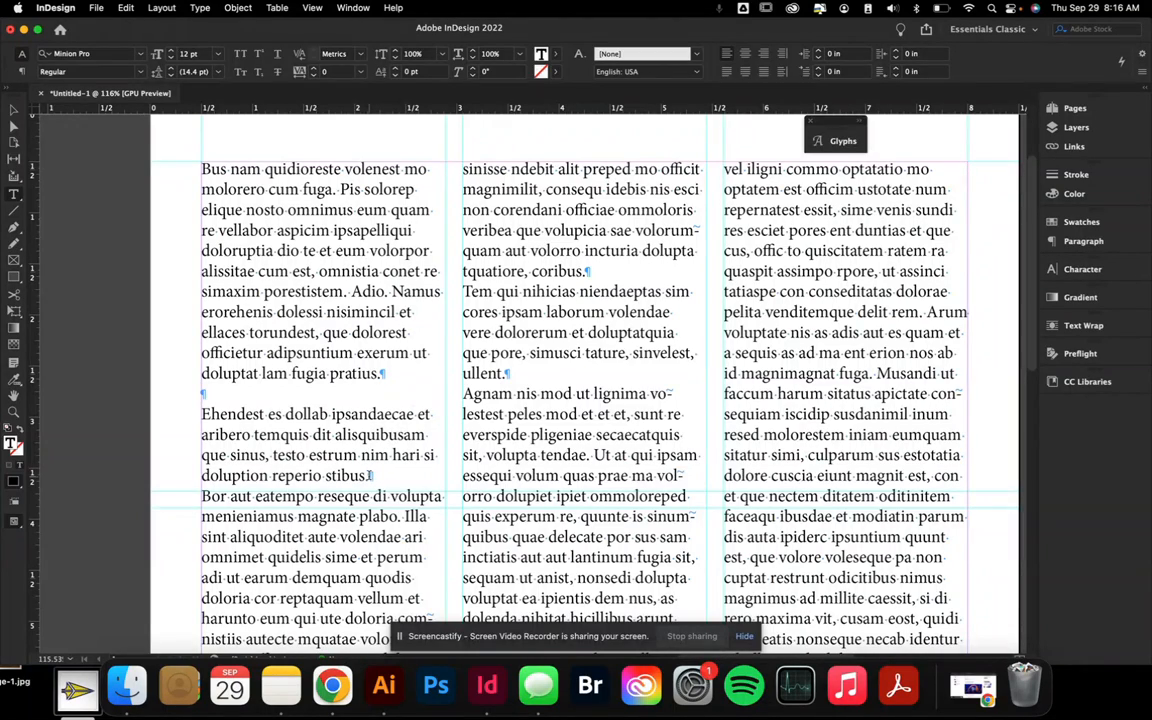
{"action": "key", "text": "BackSpace"}
{"action": "left_click", "coordinate": [372, 475]}
{"action": "key", "text": "Return"}
Insert empty lines after the first column's paragraphs ending in "con prat." and "volore prat."
{"action": "scroll", "coordinate": [372, 476], "scroll_direction": "down", "scroll_amount": 5}
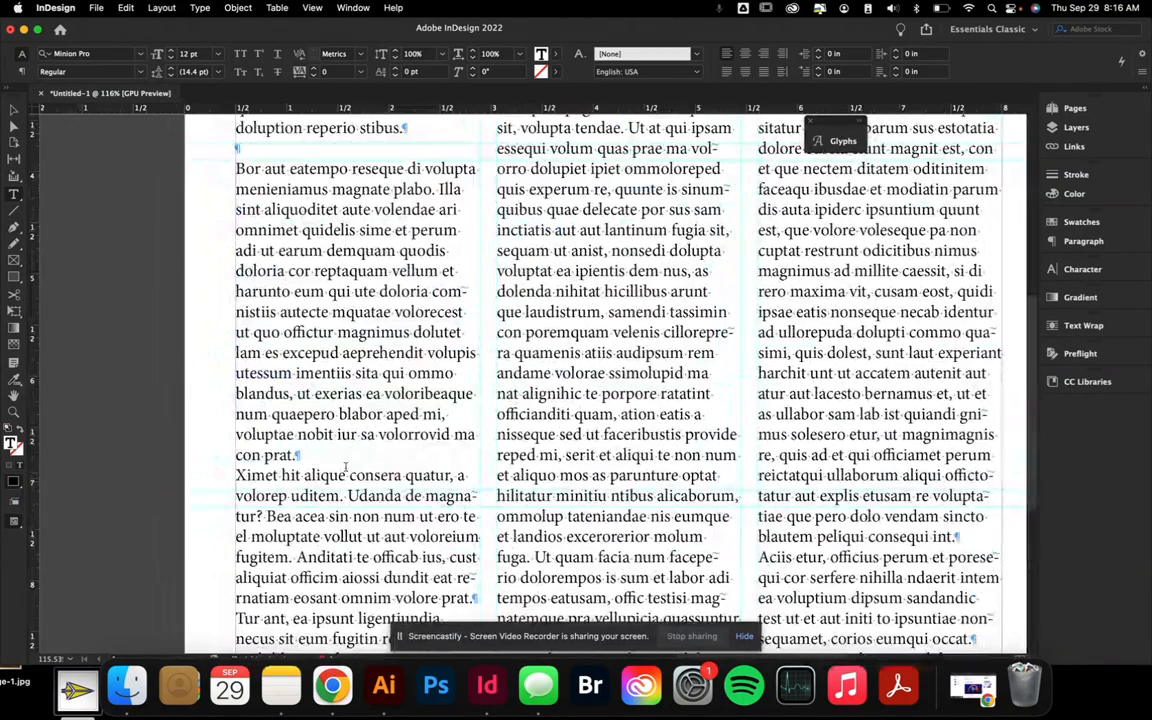
{"action": "left_click", "coordinate": [340, 456]}
{"action": "key", "text": "Return"}
{"action": "scroll", "coordinate": [340, 456], "scroll_direction": "down", "scroll_amount": 5}
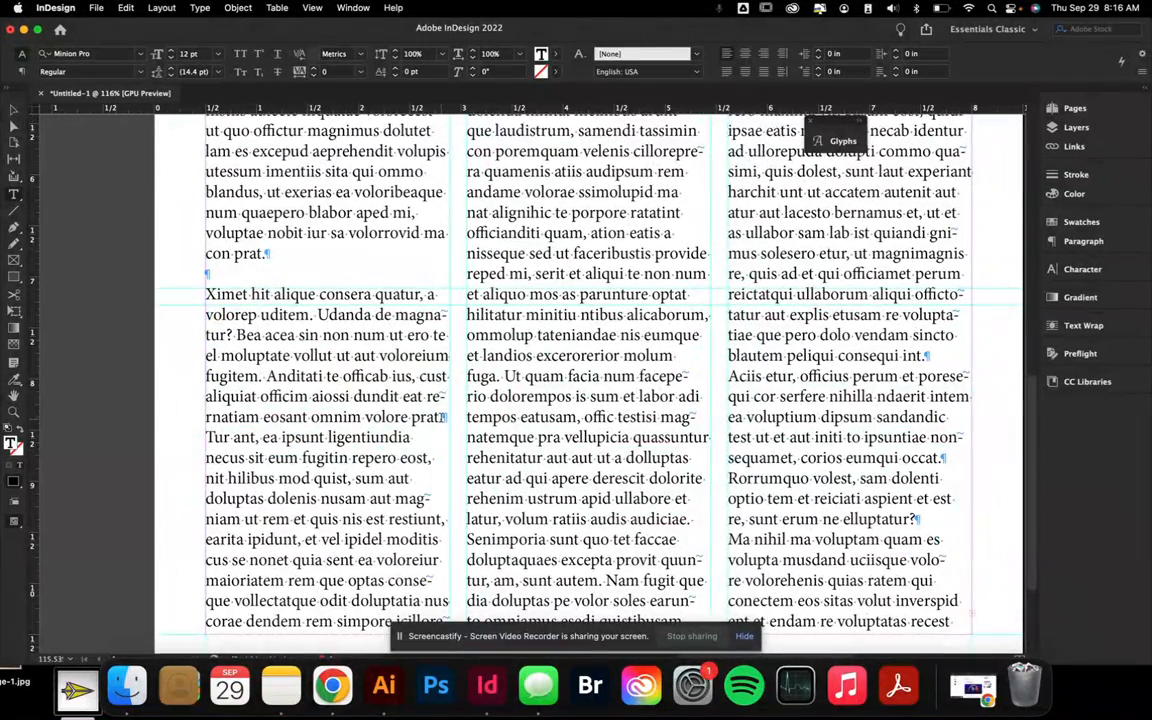
{"action": "left_click", "coordinate": [468, 422]}
{"action": "key", "text": "Return"}
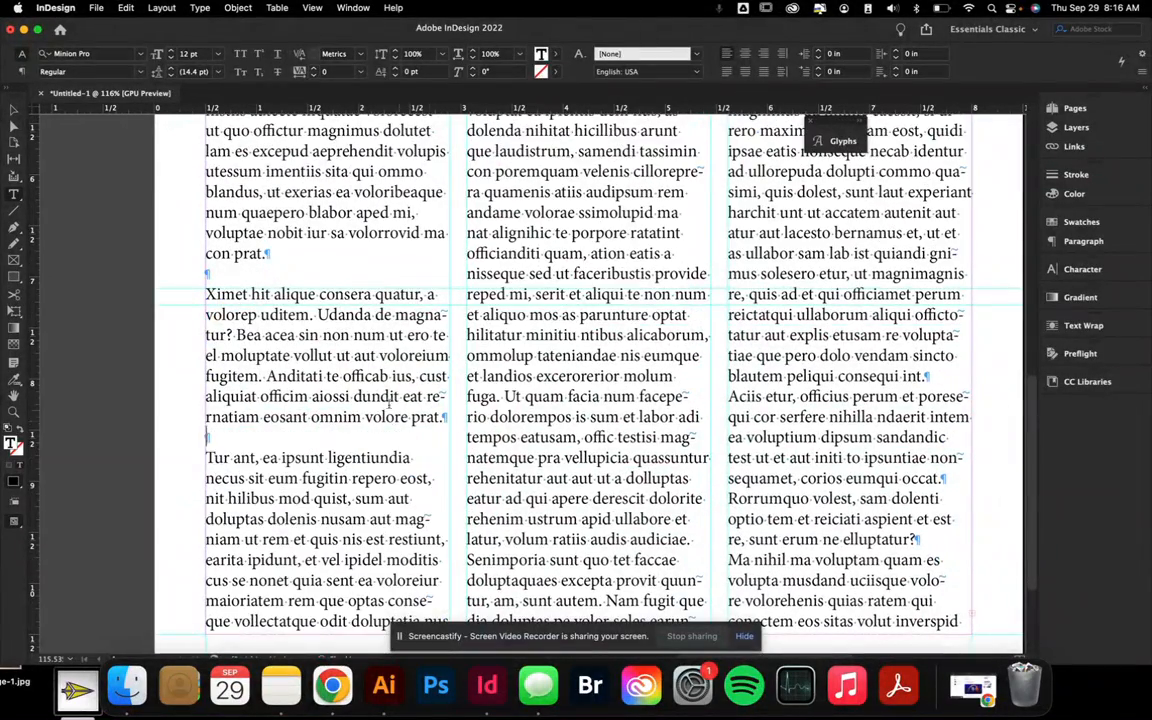
Insert empty lines after the second column's paragraphs ending in "coribus." and "ullent."
{"action": "scroll", "coordinate": [389, 403], "scroll_direction": "down", "scroll_amount": 4}
{"action": "scroll", "coordinate": [389, 403], "scroll_direction": "up", "scroll_amount": 11}
{"action": "scroll", "coordinate": [388, 403], "scroll_direction": "right", "scroll_amount": 3}
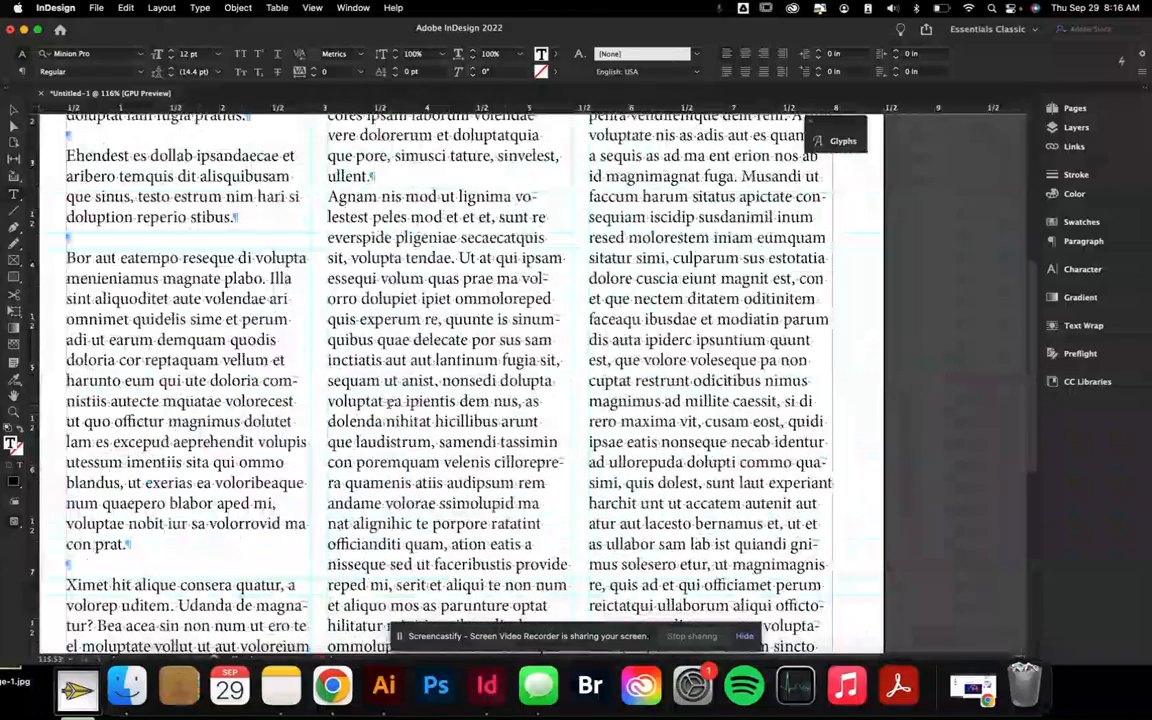
{"action": "scroll", "coordinate": [389, 403], "scroll_direction": "up", "scroll_amount": 4}
{"action": "scroll", "coordinate": [389, 403], "scroll_direction": "right", "scroll_amount": 2}
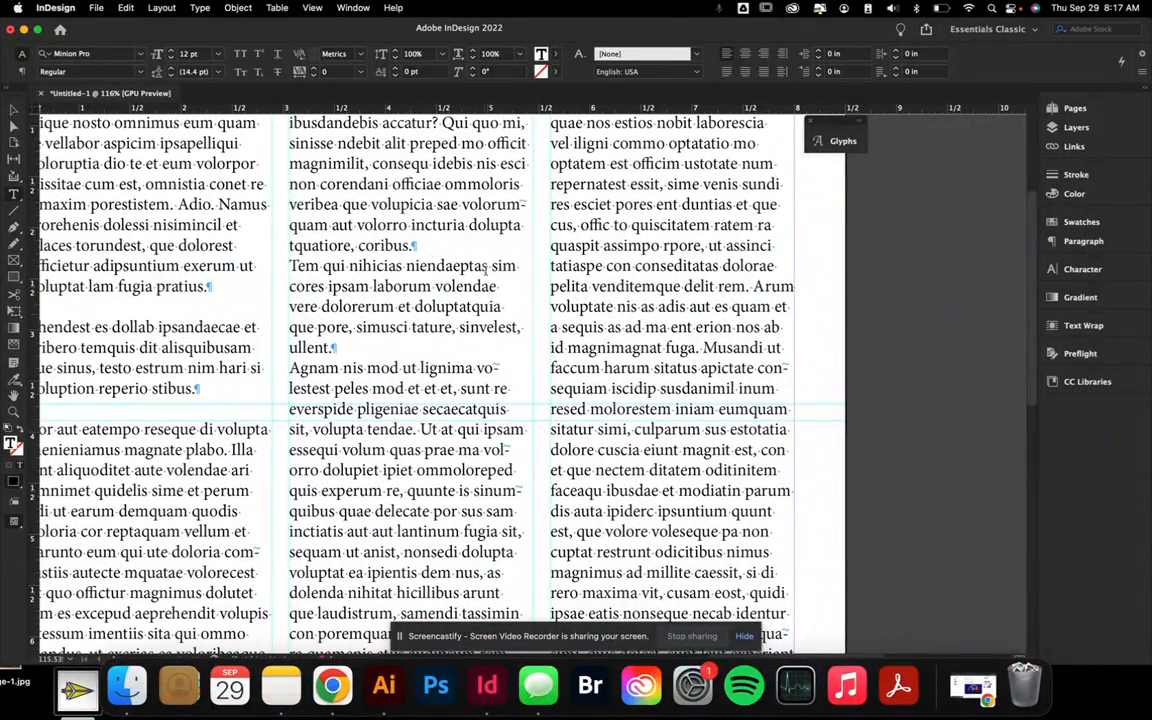
{"action": "scroll", "coordinate": [396, 303], "scroll_direction": "down", "scroll_amount": 5}
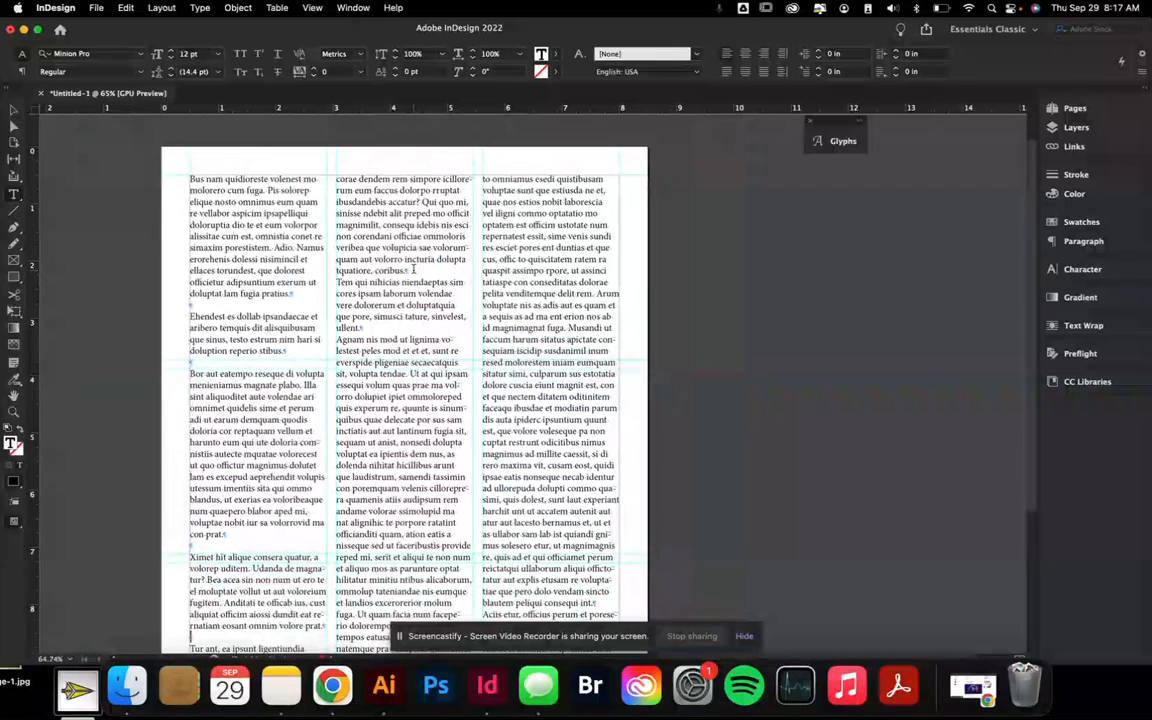
{"action": "key", "text": "Return"}
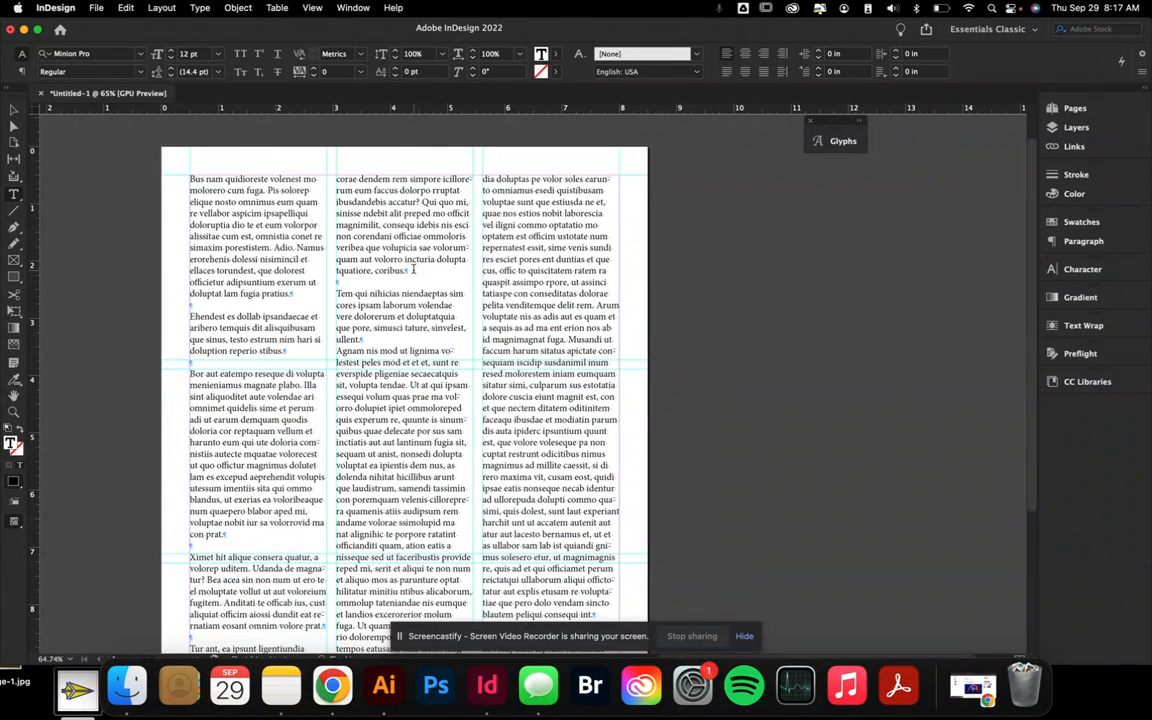
{"action": "key", "text": "Return"}
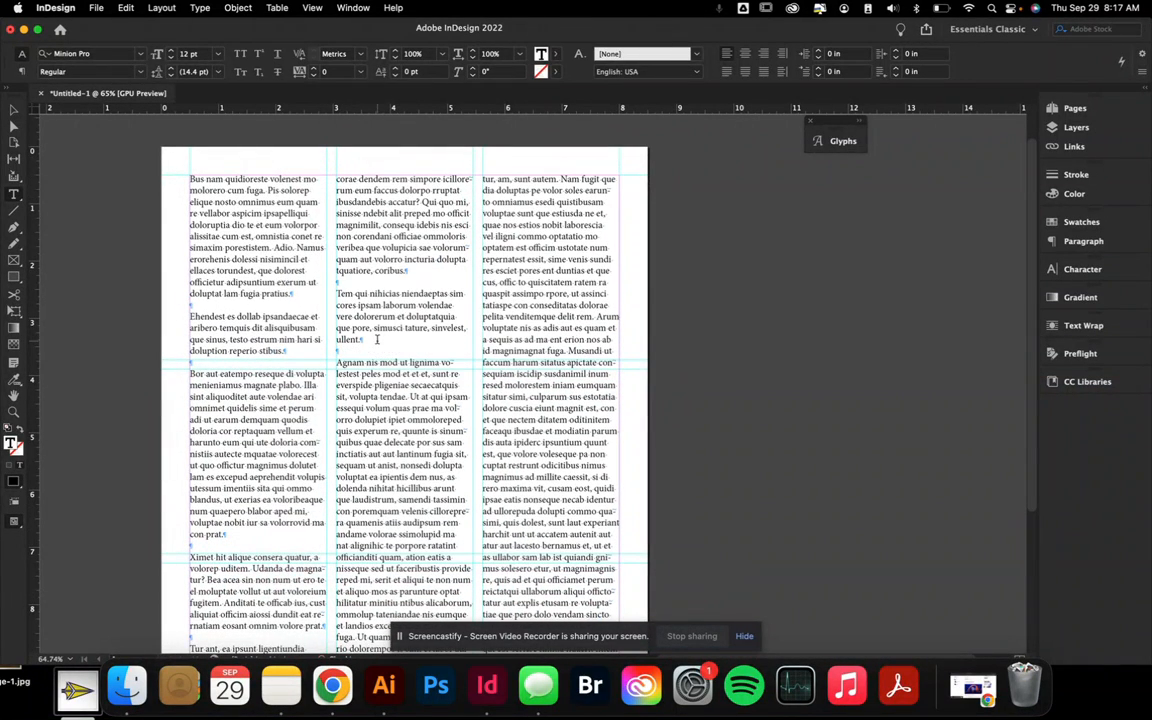
Insert empty lines after the third column's paragraphs ending in "consequi int." and "elluptatur?"
{"action": "scroll", "coordinate": [377, 339], "scroll_direction": "down", "scroll_amount": 3}
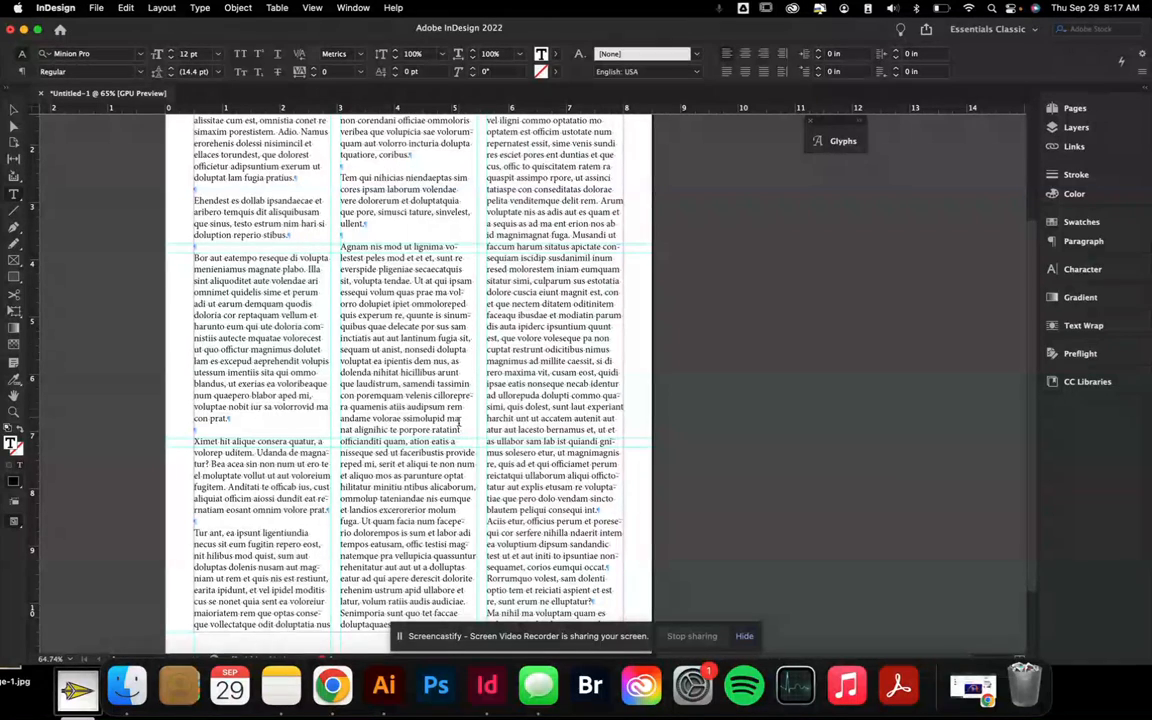
{"action": "scroll", "coordinate": [448, 486], "scroll_direction": "down", "scroll_amount": 1}
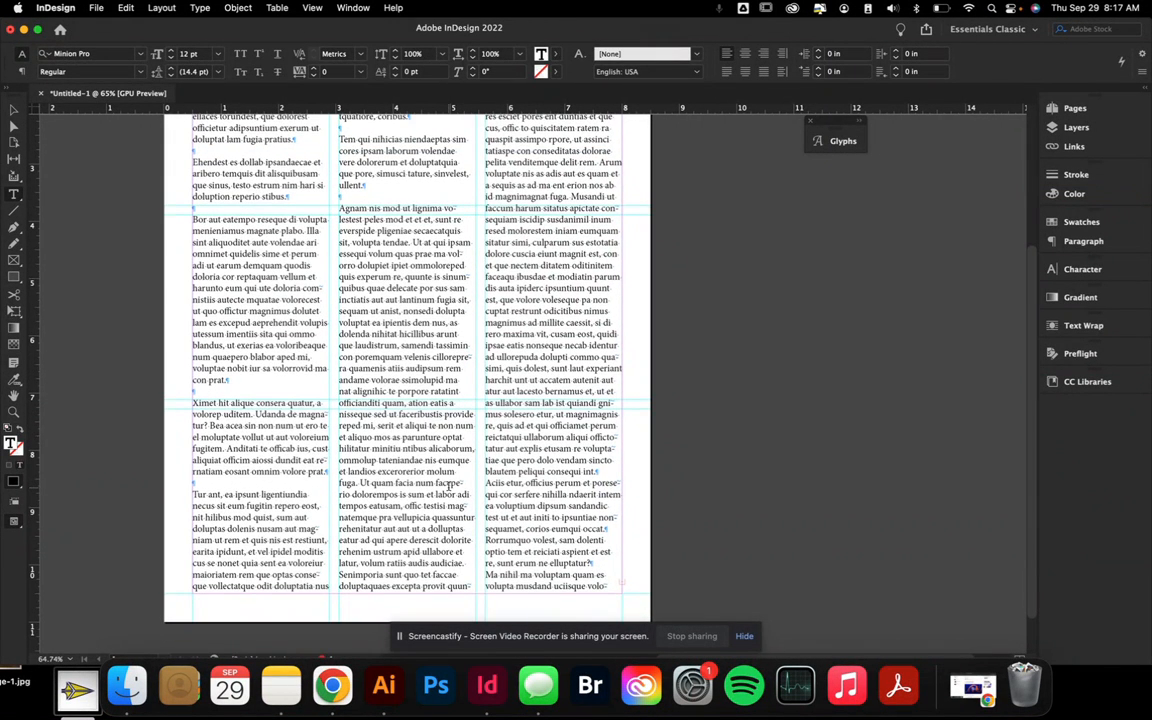
{"action": "scroll", "coordinate": [449, 486], "scroll_direction": "up", "scroll_amount": 2}
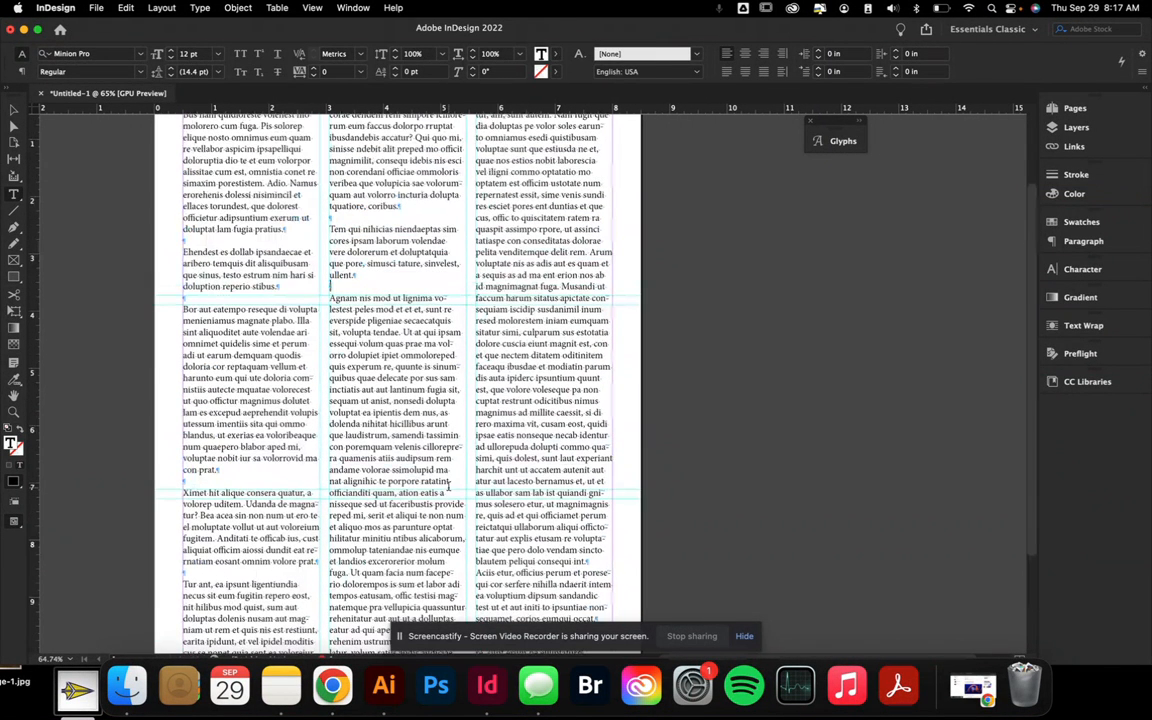
{"action": "scroll", "coordinate": [448, 487], "scroll_direction": "up", "scroll_amount": 2}
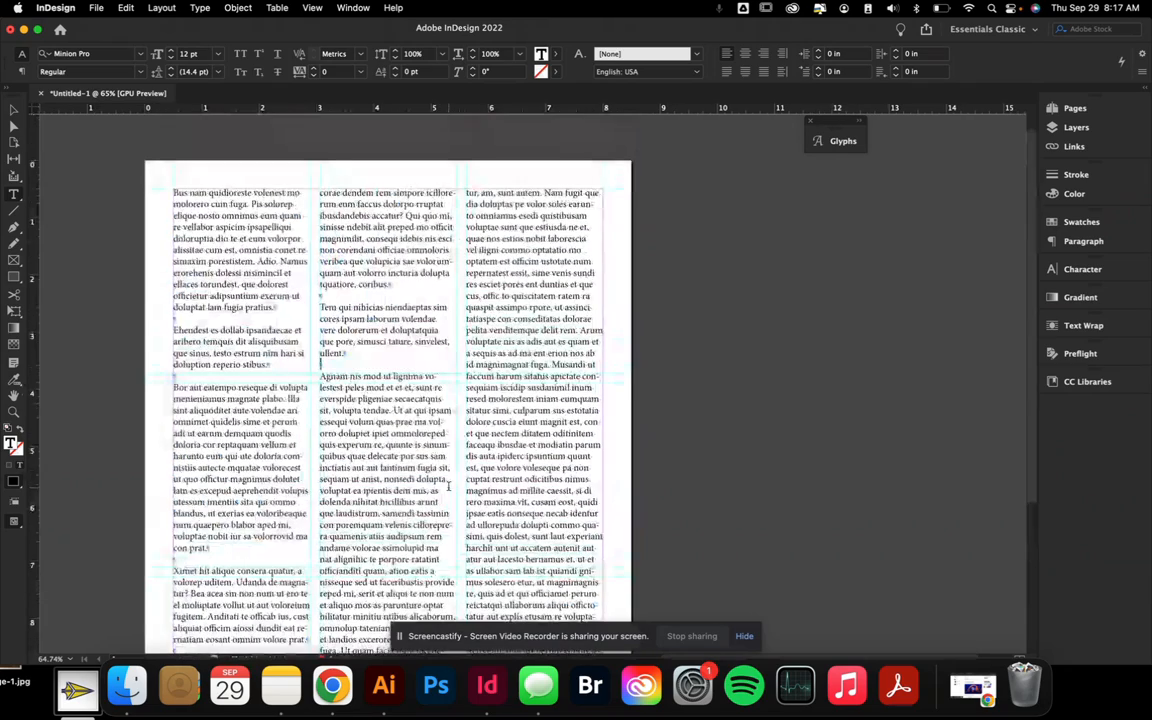
{"action": "scroll", "coordinate": [449, 487], "scroll_direction": "down", "scroll_amount": 3}
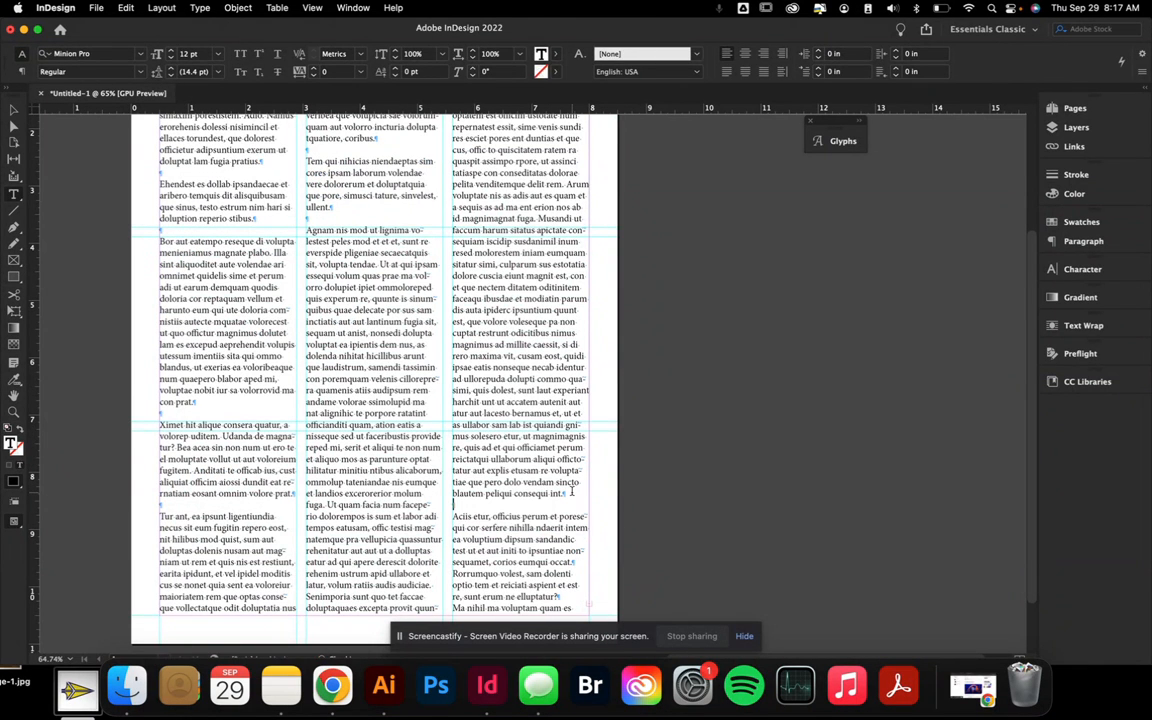
{"action": "scroll", "coordinate": [571, 492], "scroll_direction": "down", "scroll_amount": 2}
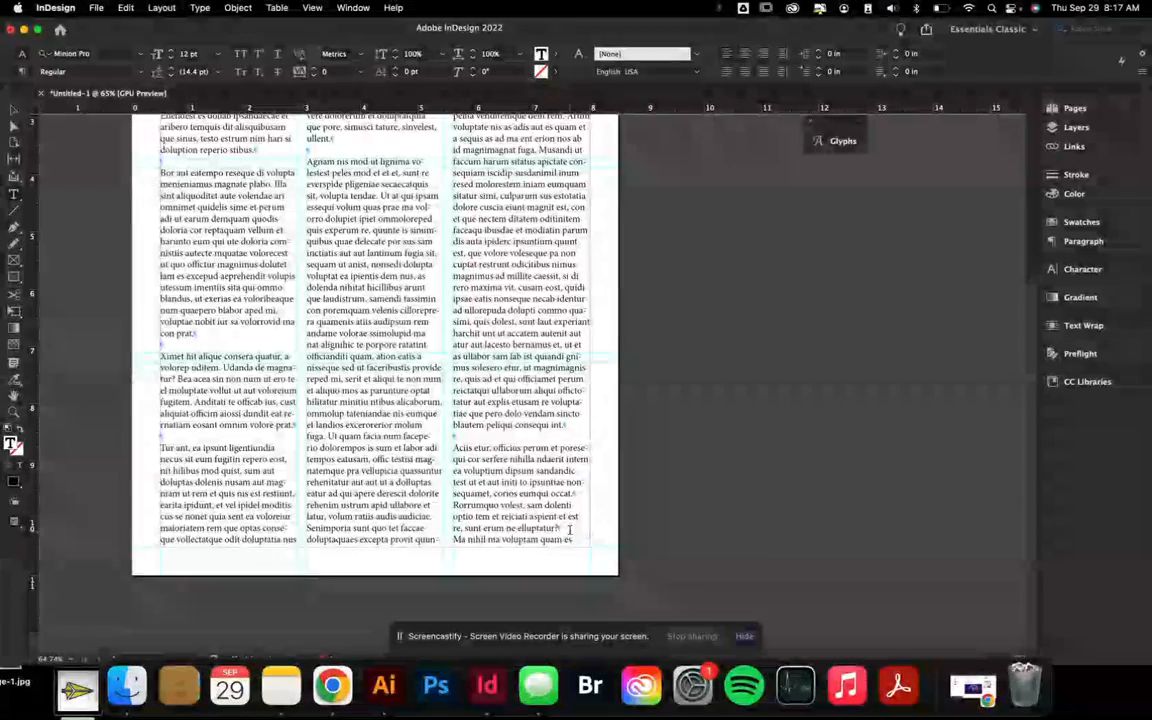
{"action": "scroll", "coordinate": [575, 311], "scroll_direction": "up", "scroll_amount": 5}
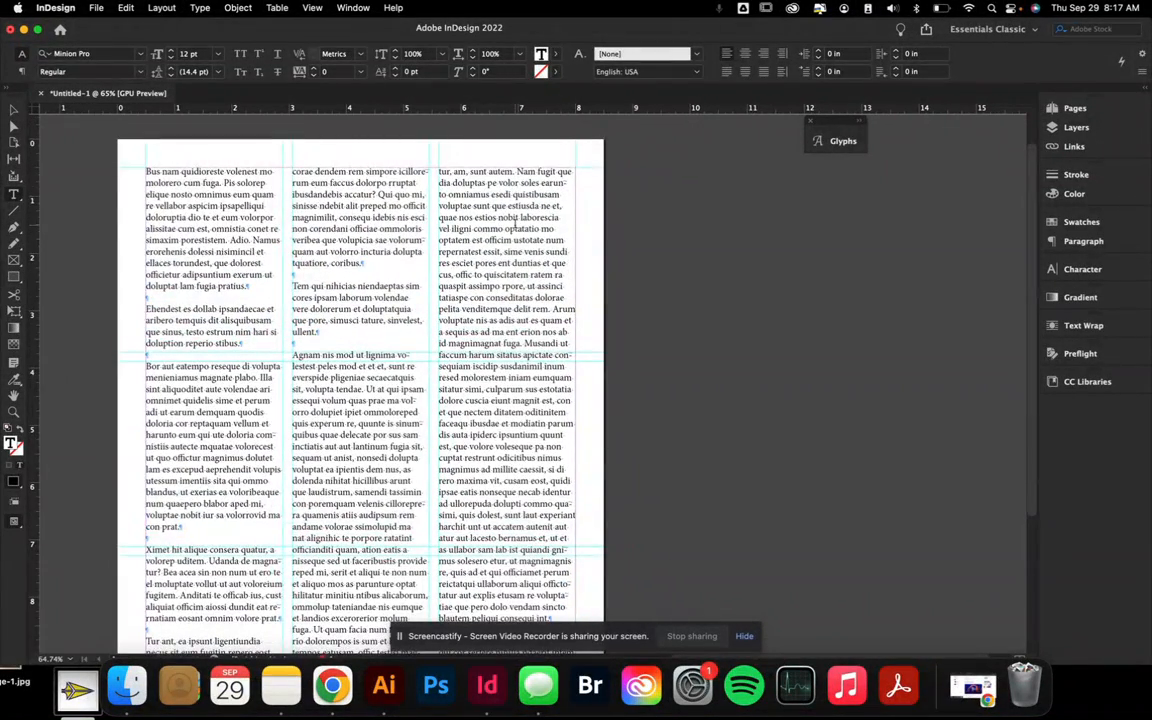
{"action": "scroll", "coordinate": [515, 228], "scroll_direction": "down", "scroll_amount": 5}
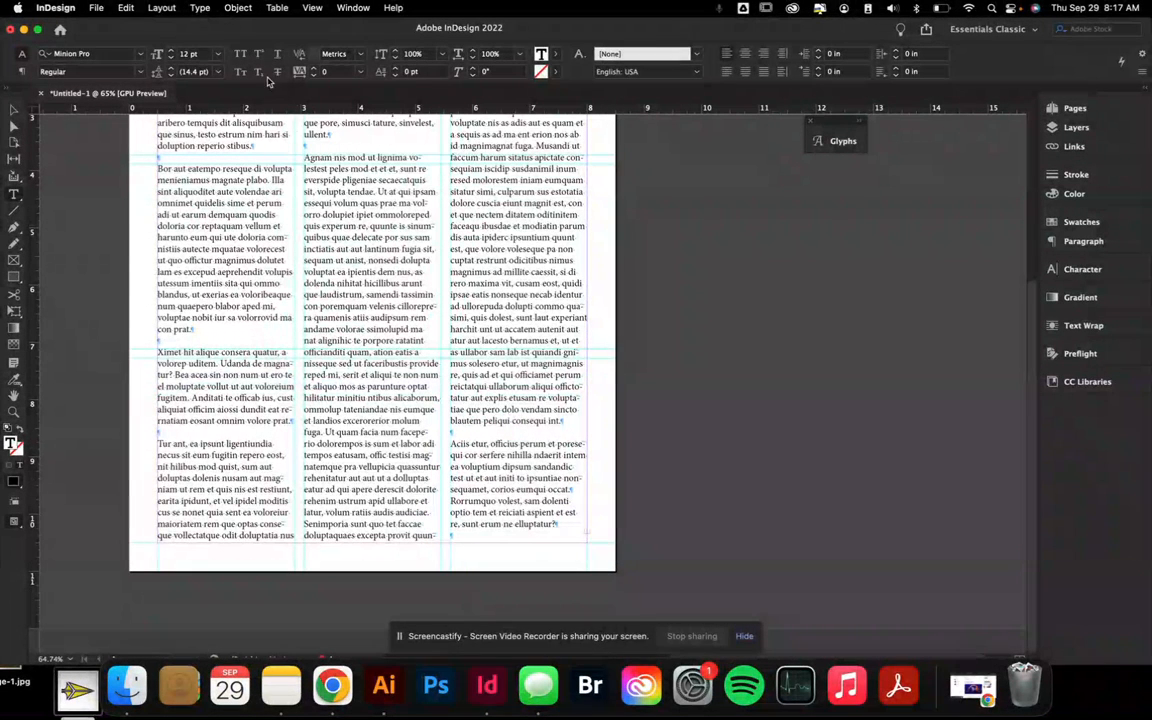
Select the text frame and examine the overset text mark near its lower-right corner up close
{"action": "left_click", "coordinate": [11, 109]}
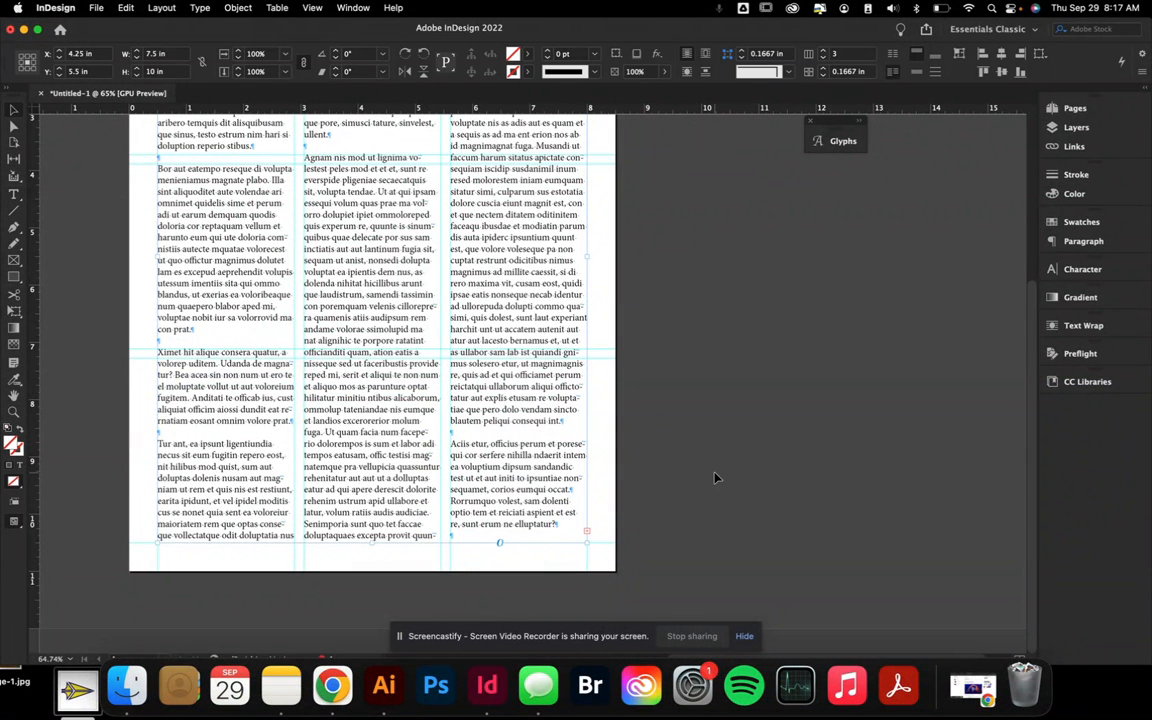
{"action": "scroll", "coordinate": [714, 477], "scroll_direction": "left", "scroll_amount": 2}
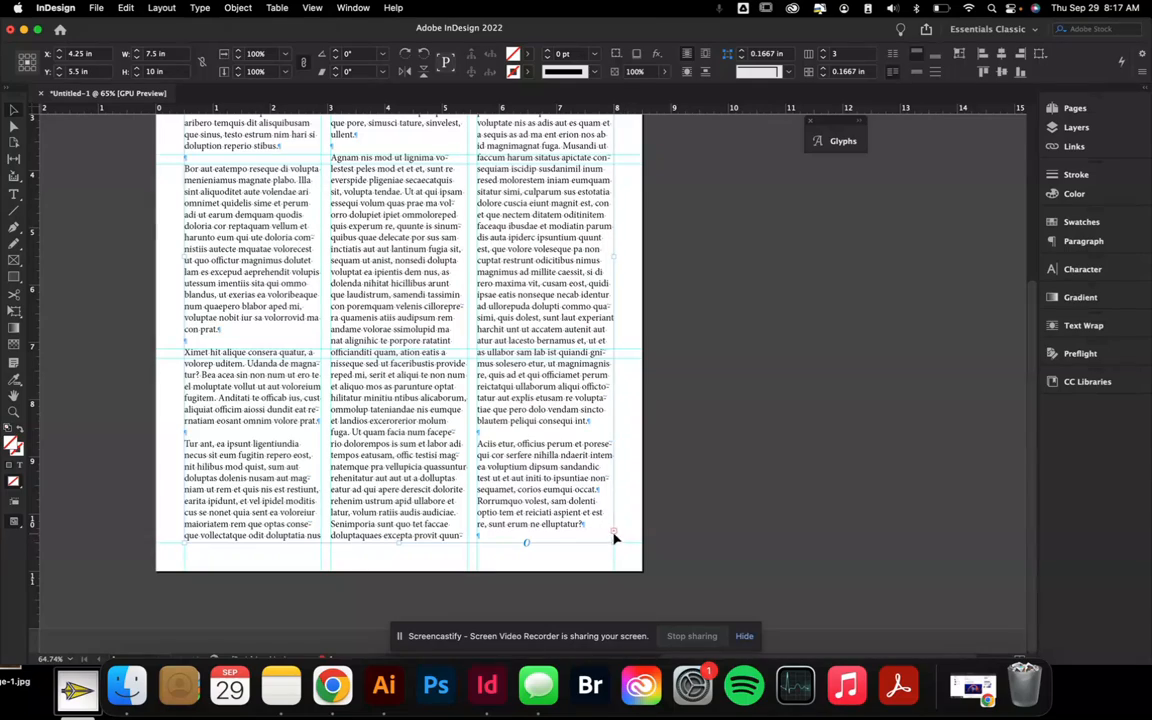
{"action": "scroll", "coordinate": [604, 548], "scroll_direction": "up", "scroll_amount": 5}
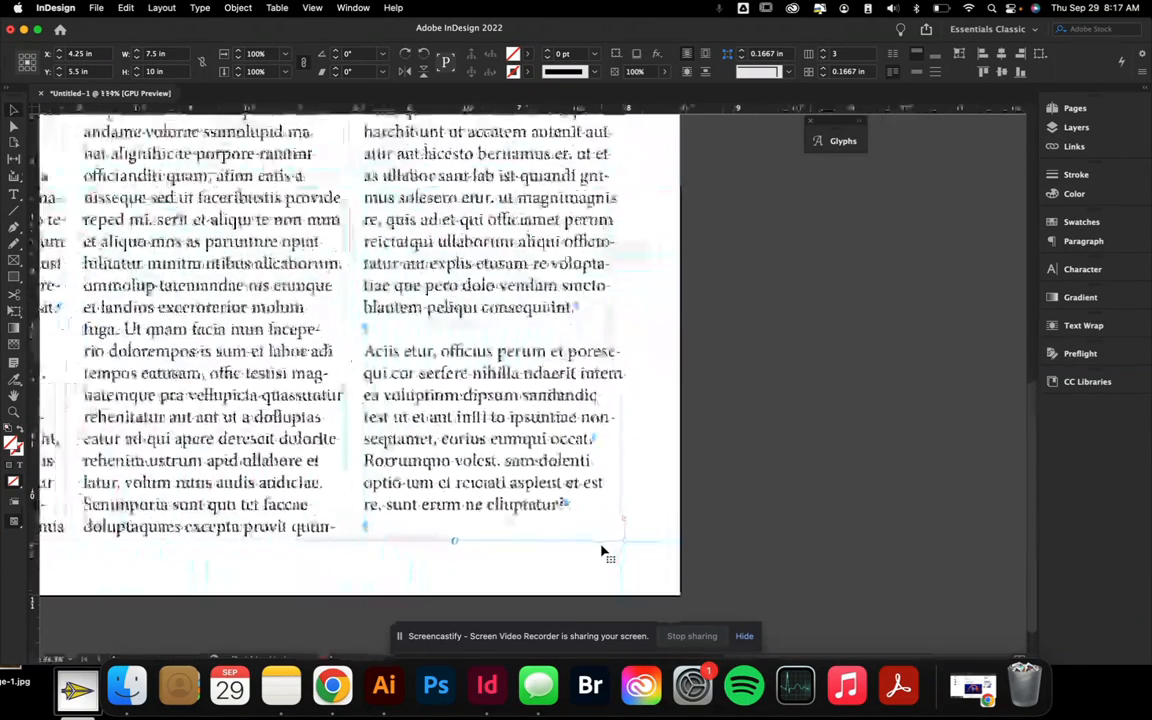
{"action": "scroll", "coordinate": [604, 548], "scroll_direction": "up", "scroll_amount": 2}
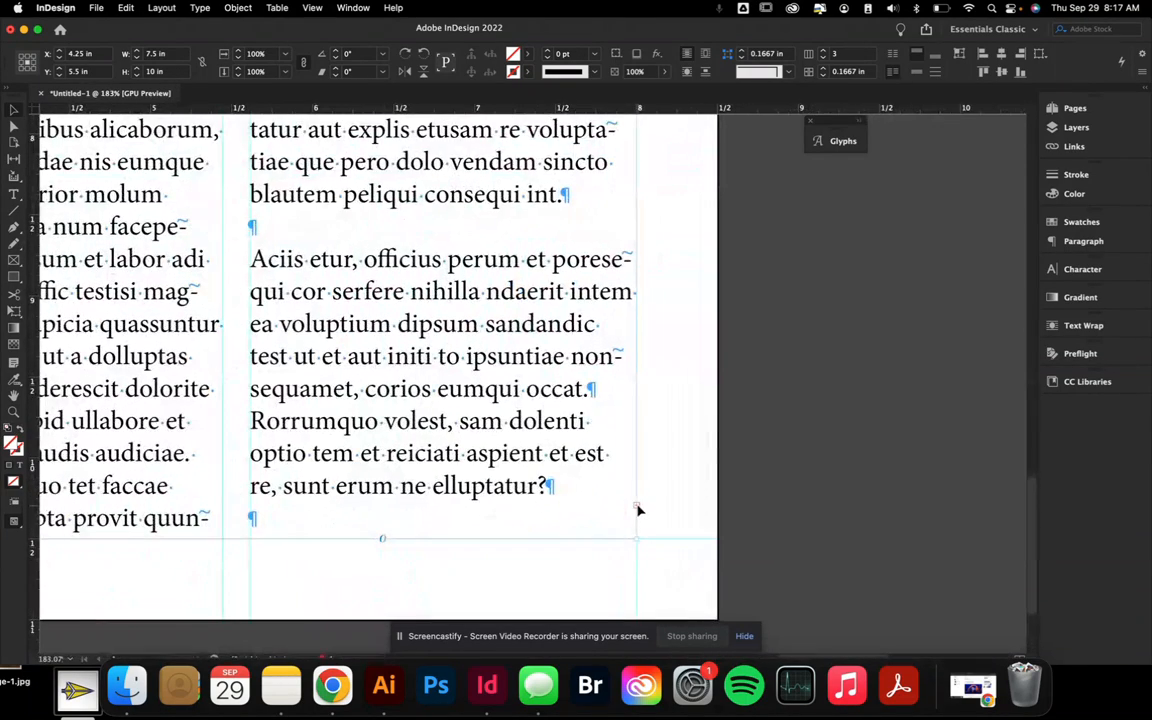
{"action": "scroll", "coordinate": [637, 511], "scroll_direction": "up", "scroll_amount": 8}
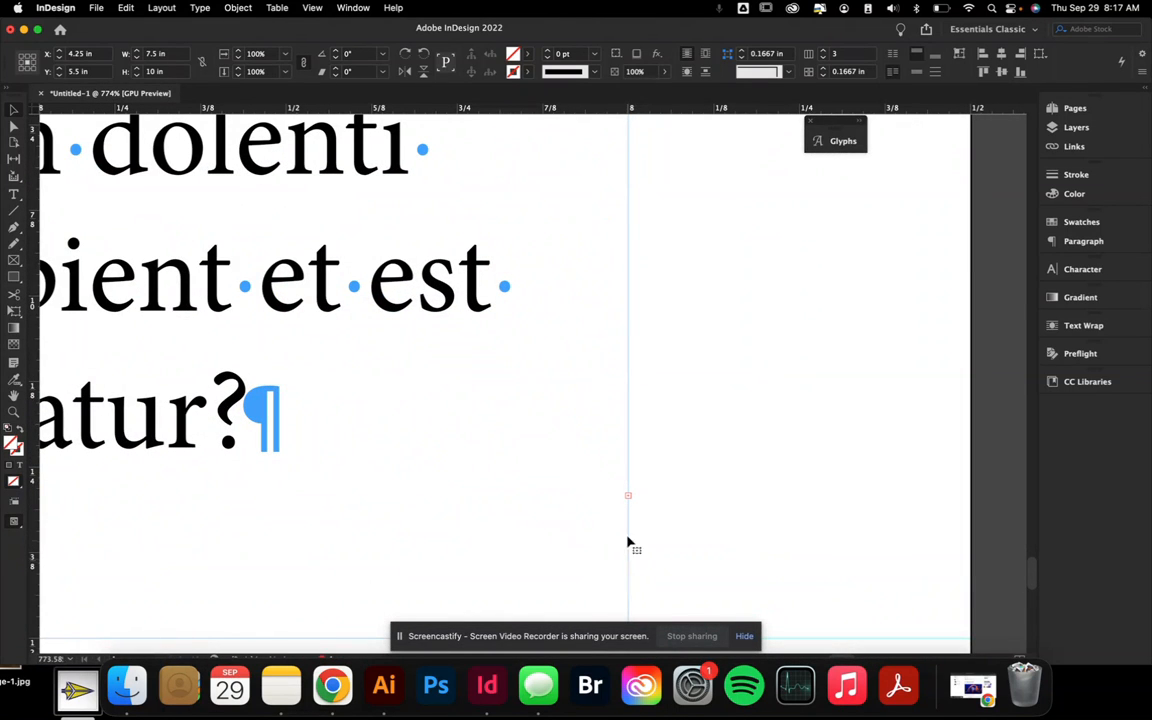
{"action": "scroll", "coordinate": [629, 500], "scroll_direction": "down", "scroll_amount": 9}
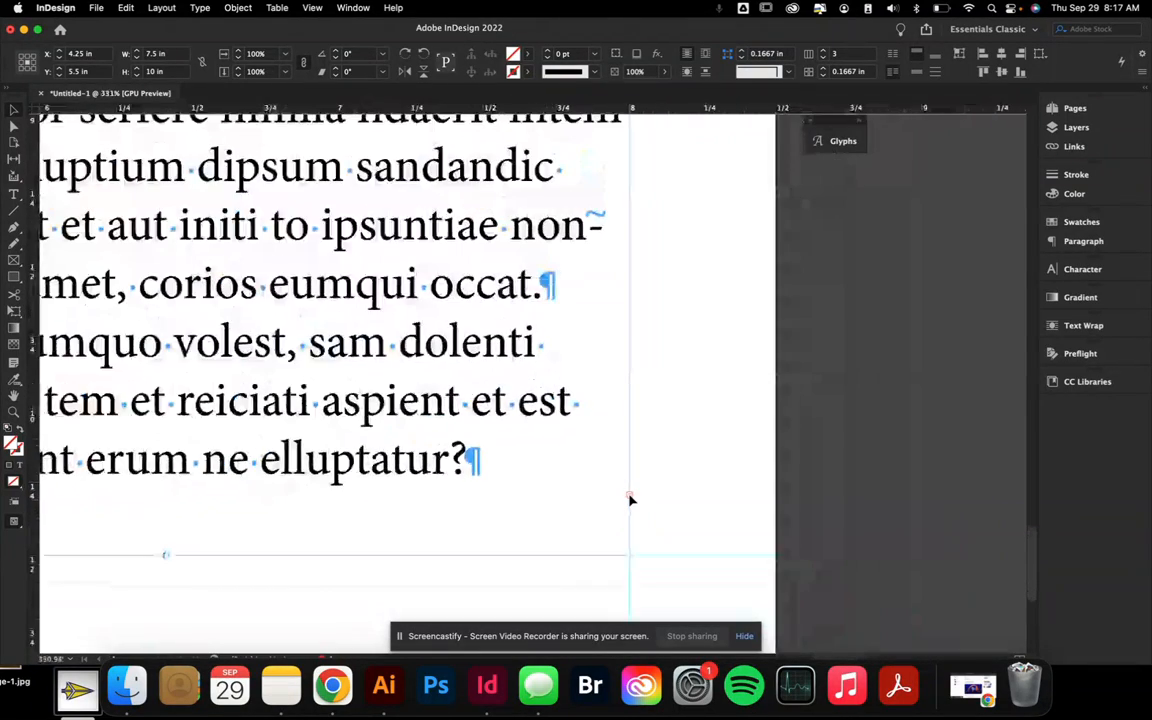
{"action": "scroll", "coordinate": [629, 500], "scroll_direction": "down", "scroll_amount": 1}
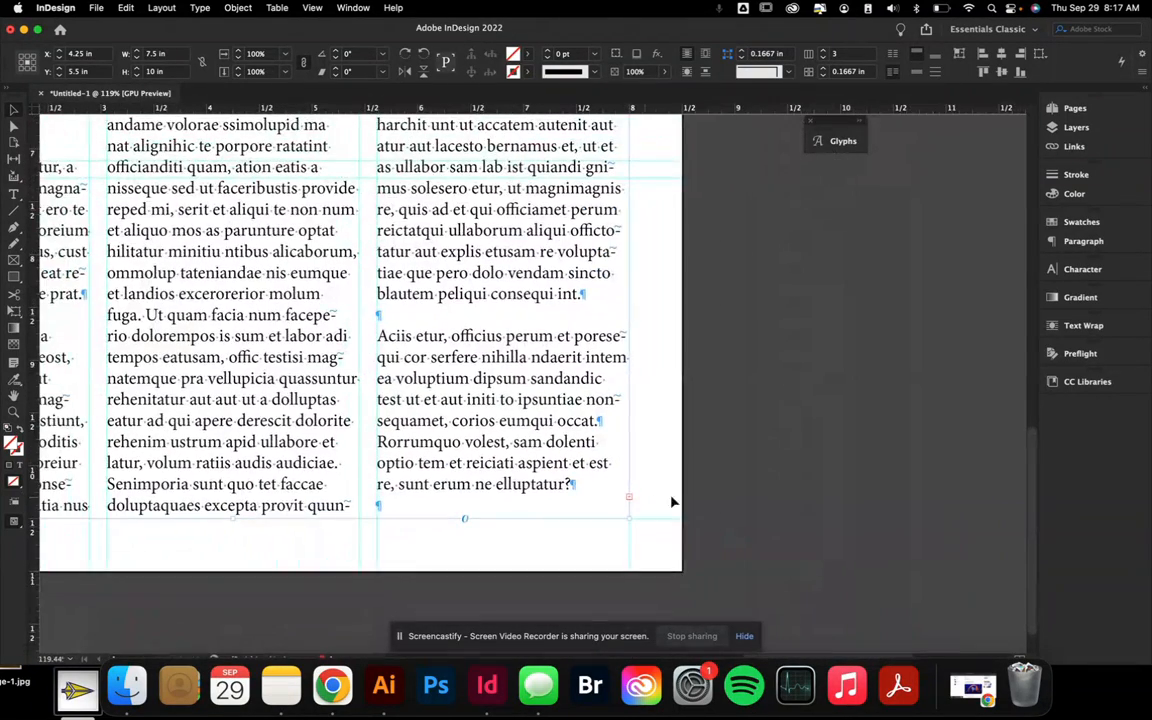
View the preflight options for the document's error and dismiss them without choosing any
{"action": "scroll", "coordinate": [672, 503], "scroll_direction": "right", "scroll_amount": 5}
{"action": "scroll", "coordinate": [560, 505], "scroll_direction": "down", "scroll_amount": 3}
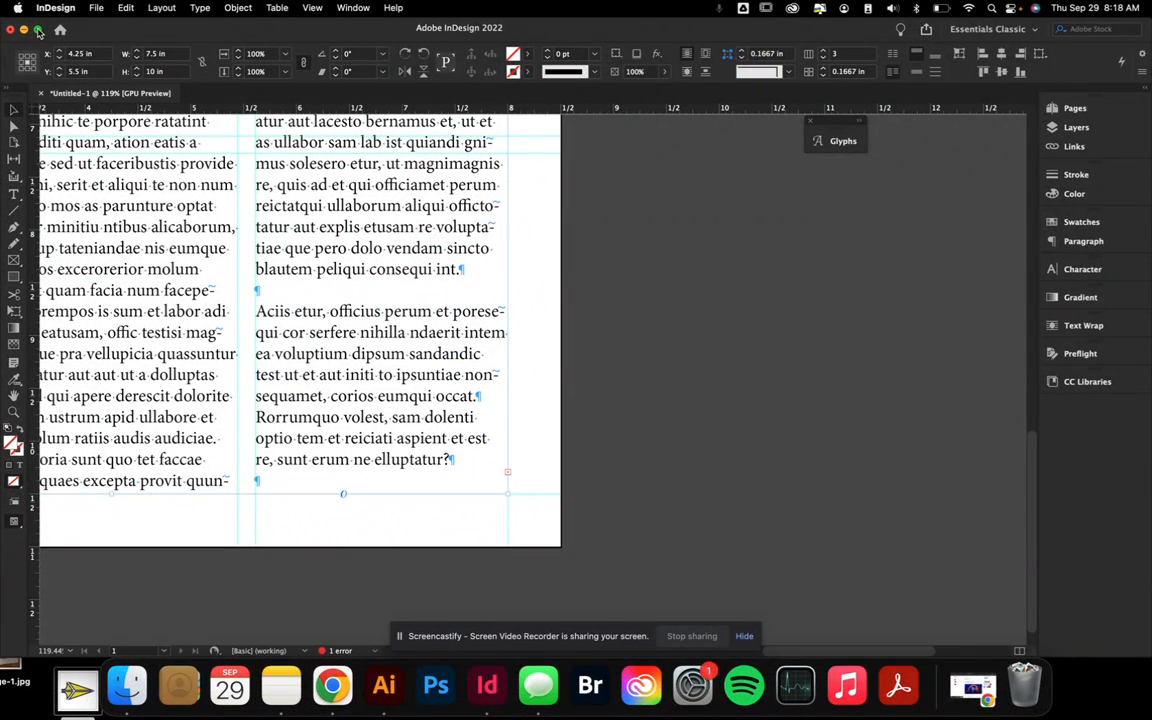
{"action": "left_click", "coordinate": [376, 652]}
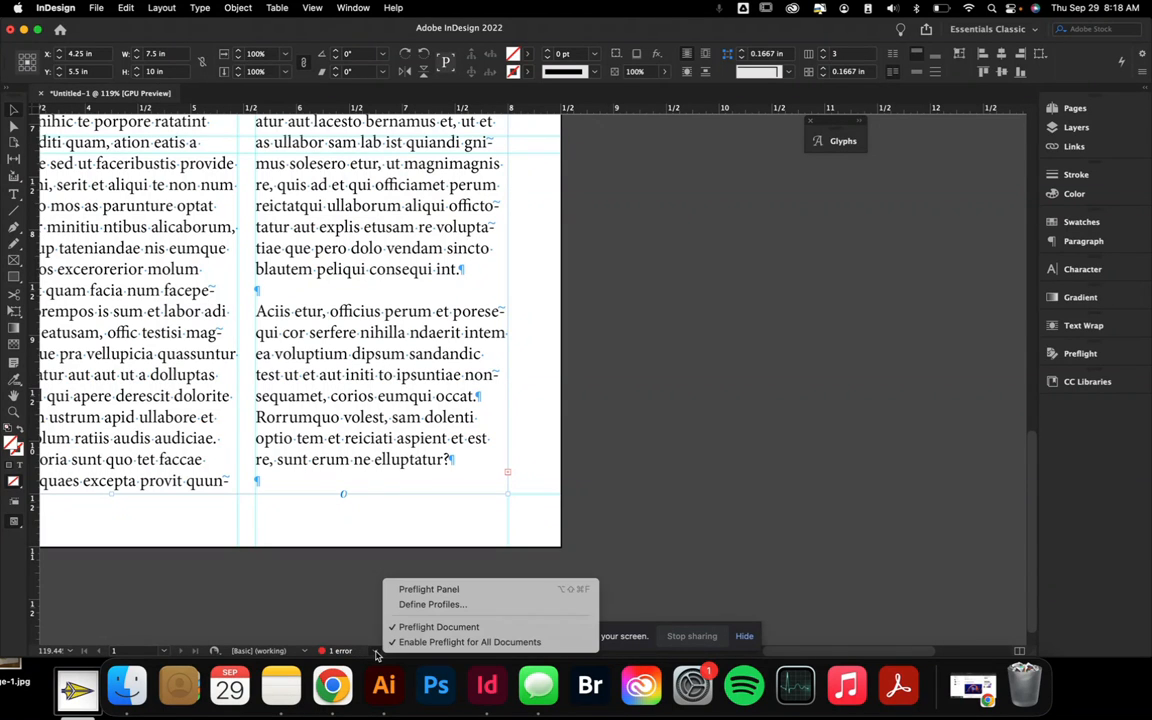
{"action": "left_click", "coordinate": [290, 582]}
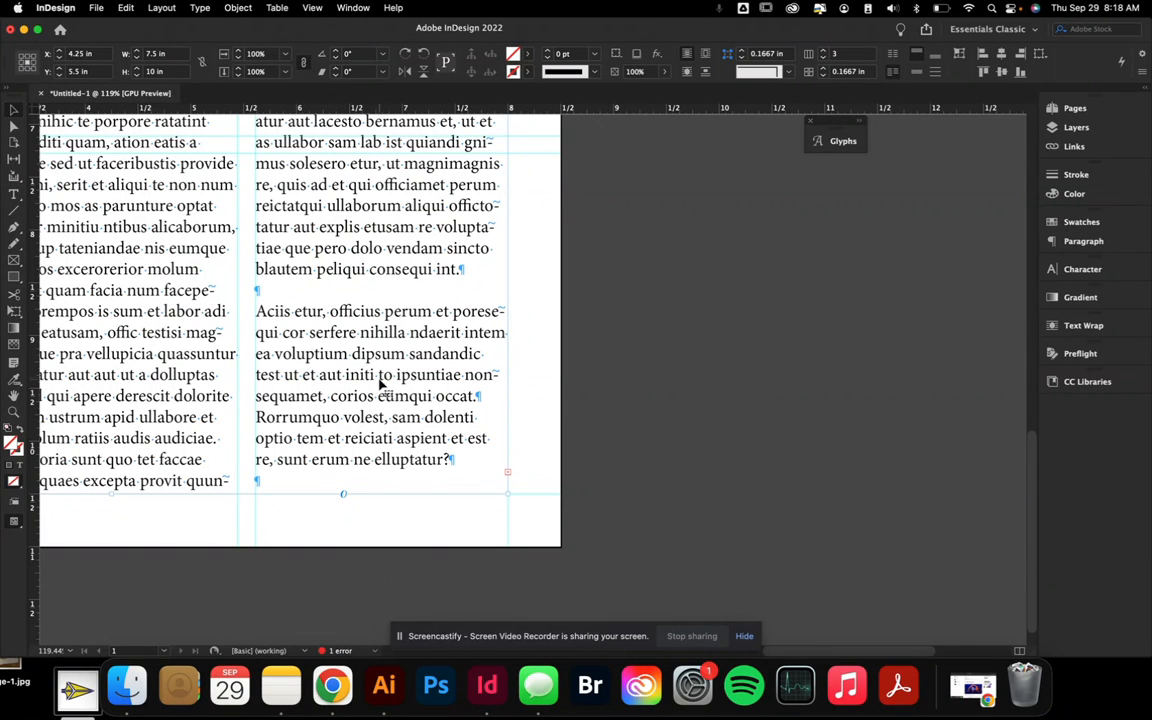
Deselect the text frame and look over the whole three-column page
{"action": "scroll", "coordinate": [554, 469], "scroll_direction": "down", "scroll_amount": 5}
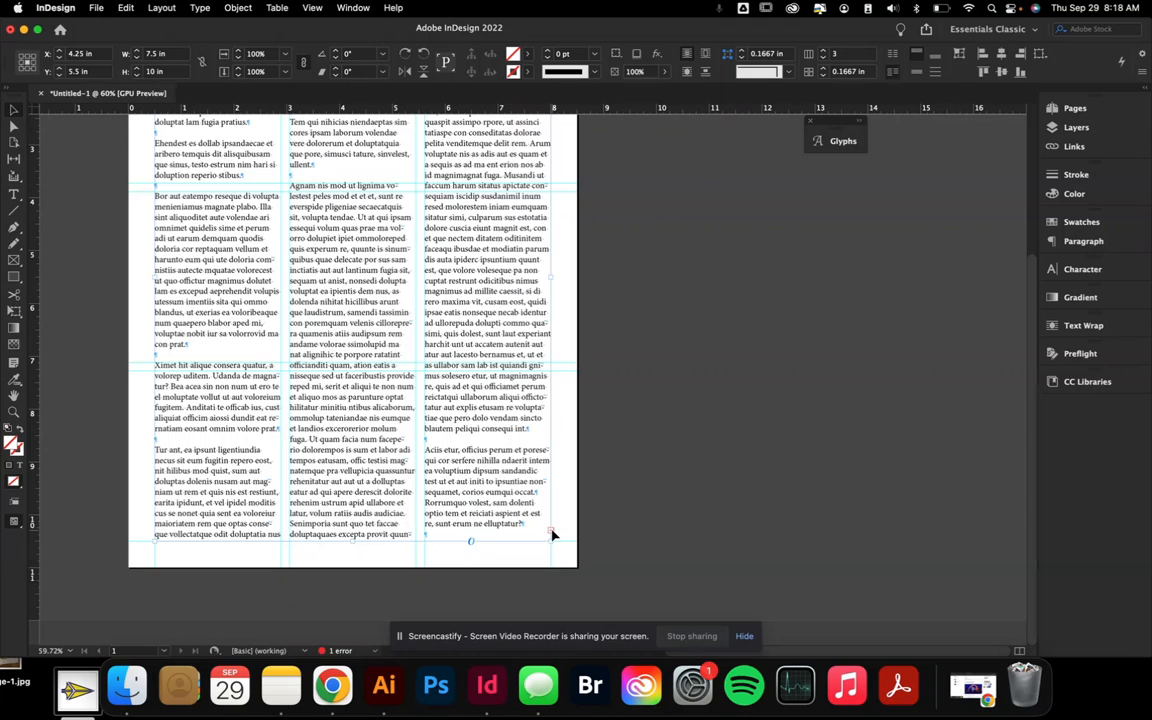
{"action": "left_click", "coordinate": [716, 417]}
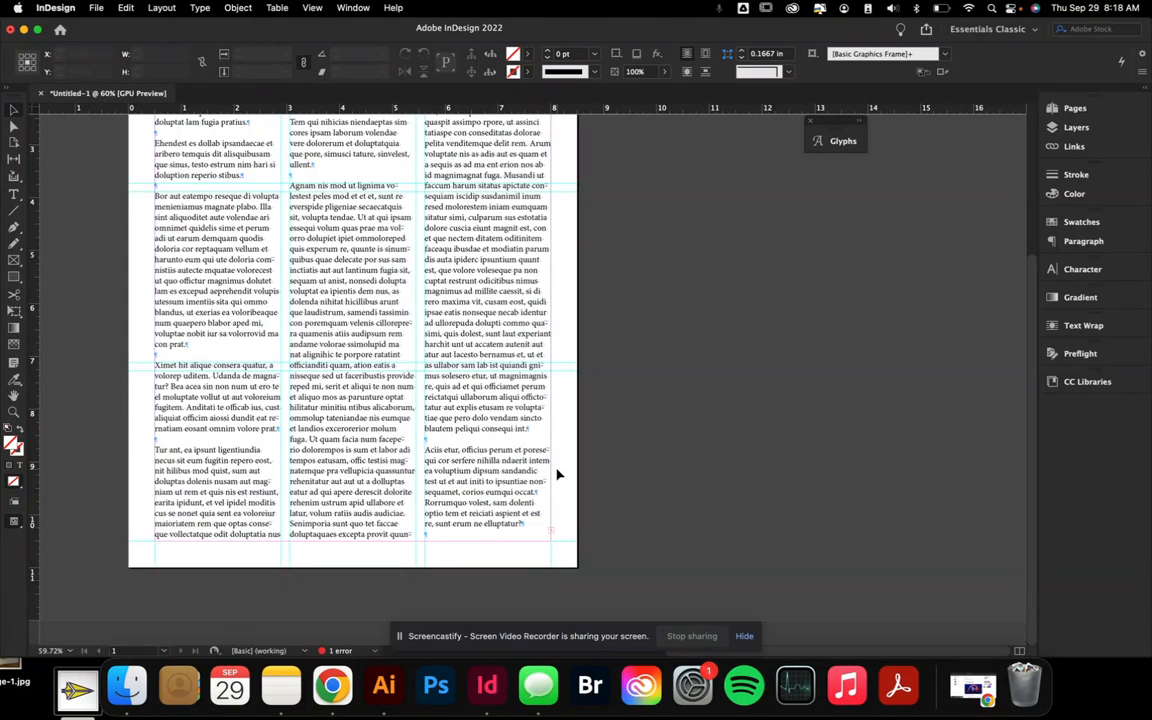
{"action": "scroll", "coordinate": [557, 474], "scroll_direction": "up", "scroll_amount": 5}
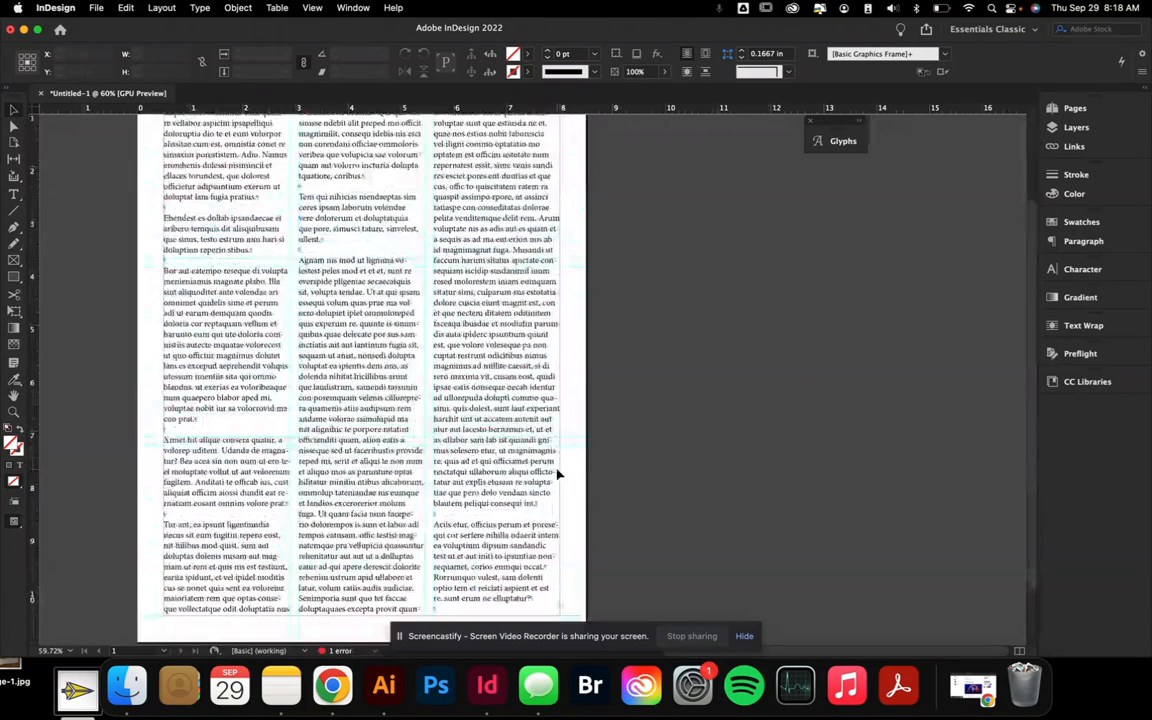
{"action": "scroll", "coordinate": [558, 474], "scroll_direction": "down", "scroll_amount": 3}
{"action": "scroll", "coordinate": [558, 474], "scroll_direction": "up", "scroll_amount": 2}
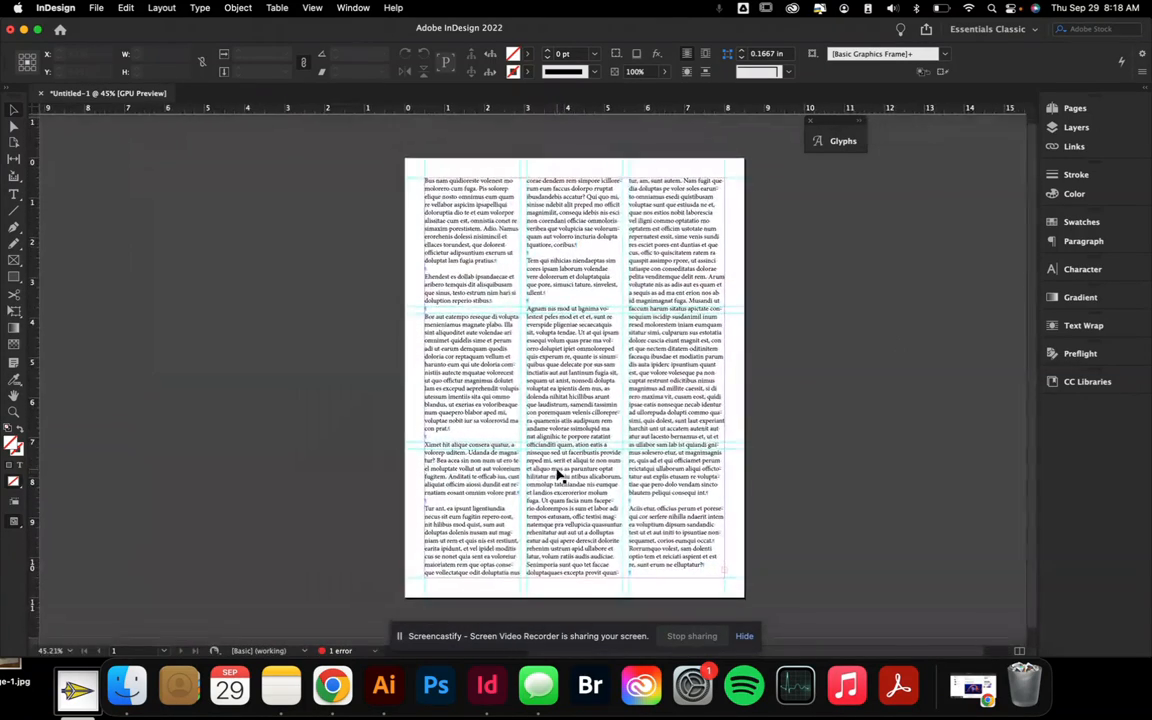
{"action": "scroll", "coordinate": [558, 474], "scroll_direction": "up", "scroll_amount": 1}
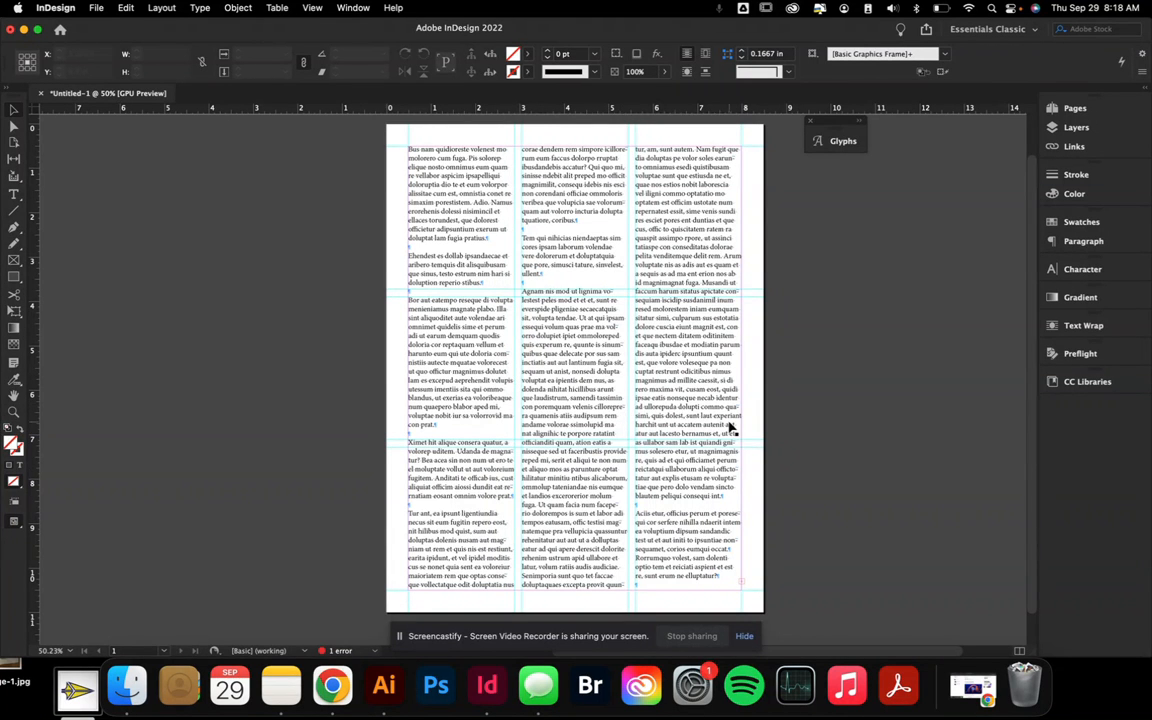
Add a second page to the document after the three-column text page
{"action": "scroll", "coordinate": [731, 429], "scroll_direction": "right", "scroll_amount": 5}
{"action": "scroll", "coordinate": [731, 429], "scroll_direction": "down", "scroll_amount": 2}
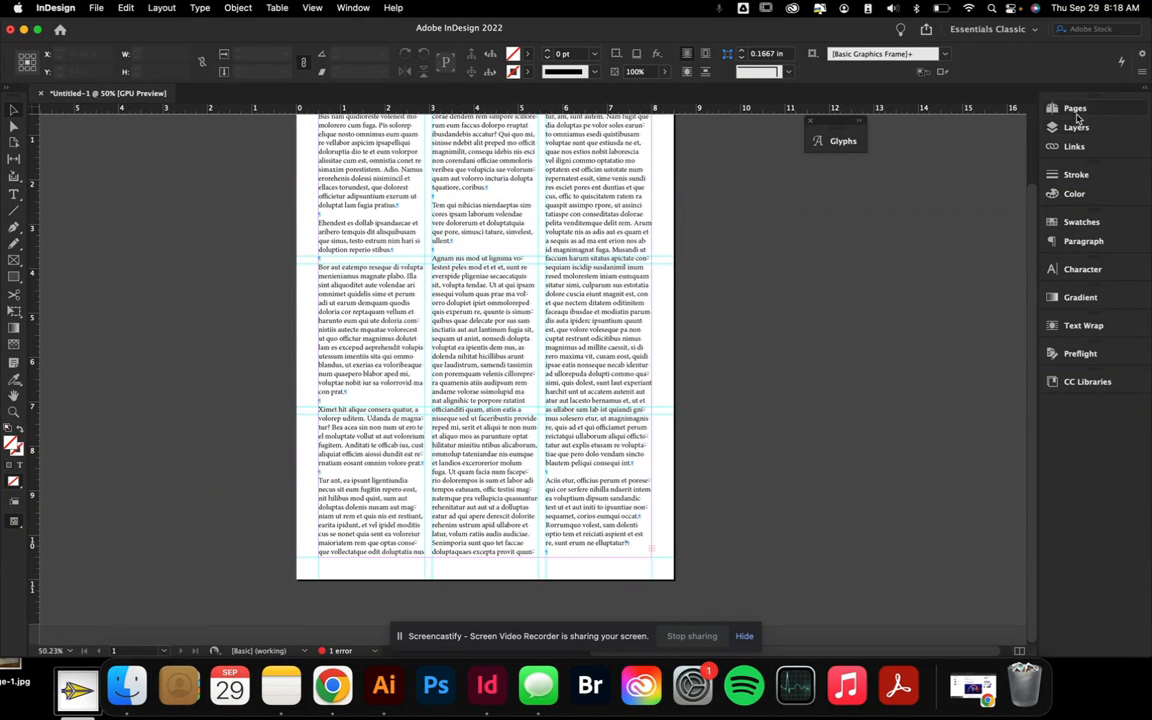
{"action": "left_click", "coordinate": [1075, 112]}
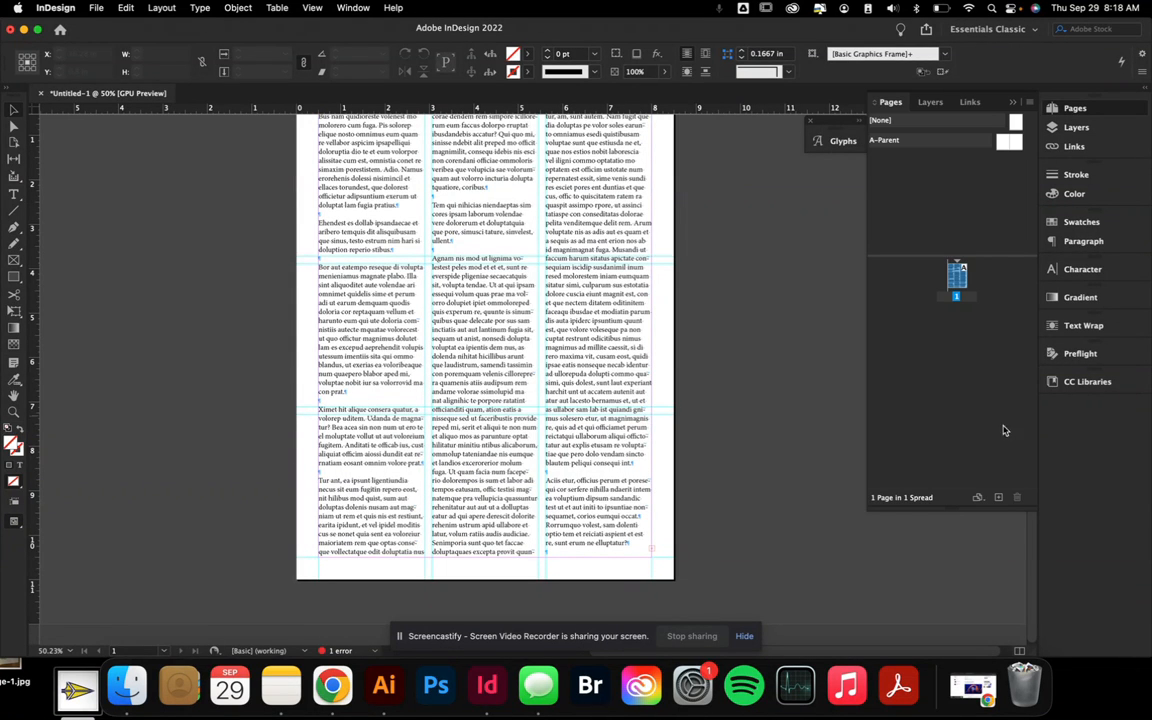
{"action": "left_click", "coordinate": [998, 497]}
{"action": "scroll", "coordinate": [530, 333], "scroll_direction": "up", "scroll_amount": 3}
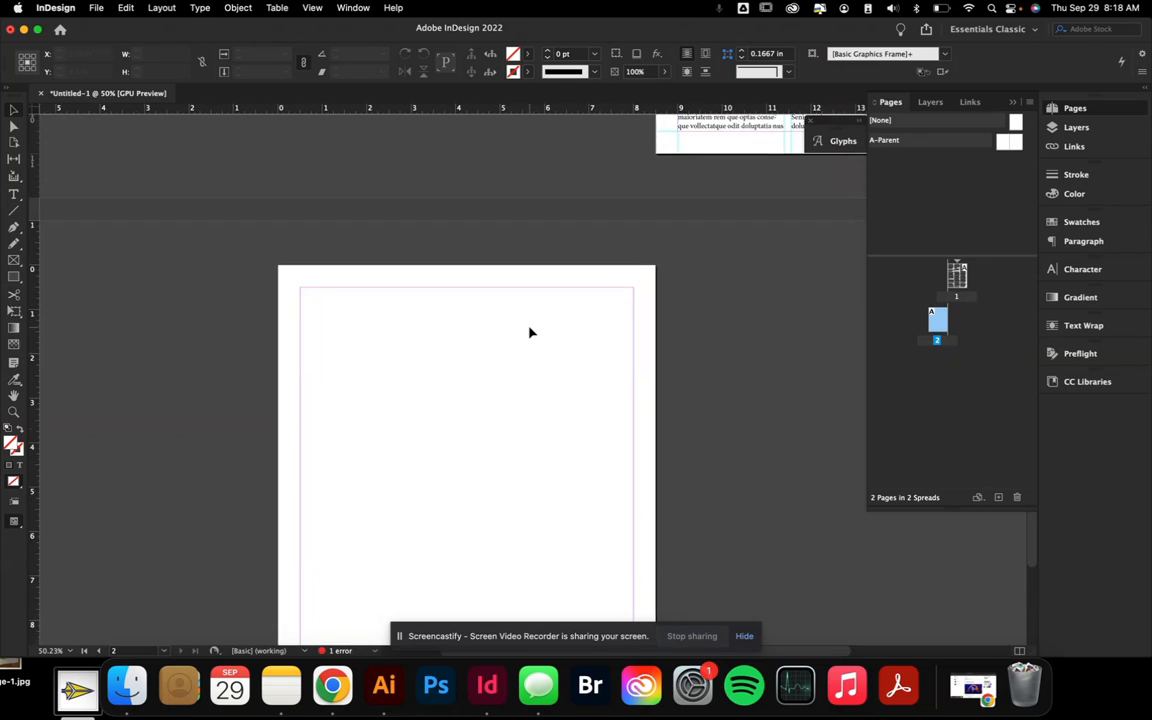
{"action": "scroll", "coordinate": [530, 333], "scroll_direction": "down", "scroll_amount": 2}
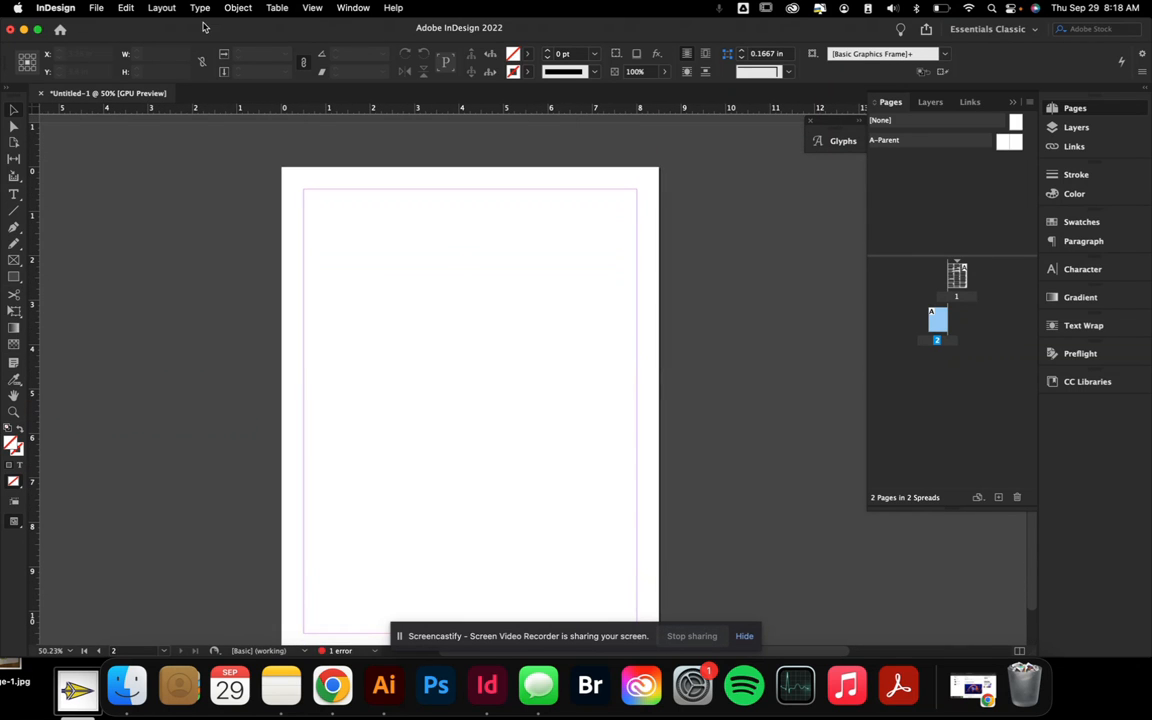
Create guides on page 2 with 3 rows and 3 columns, 0.1667 in gutters, fitted to the margins
{"action": "left_click", "coordinate": [161, 8]}
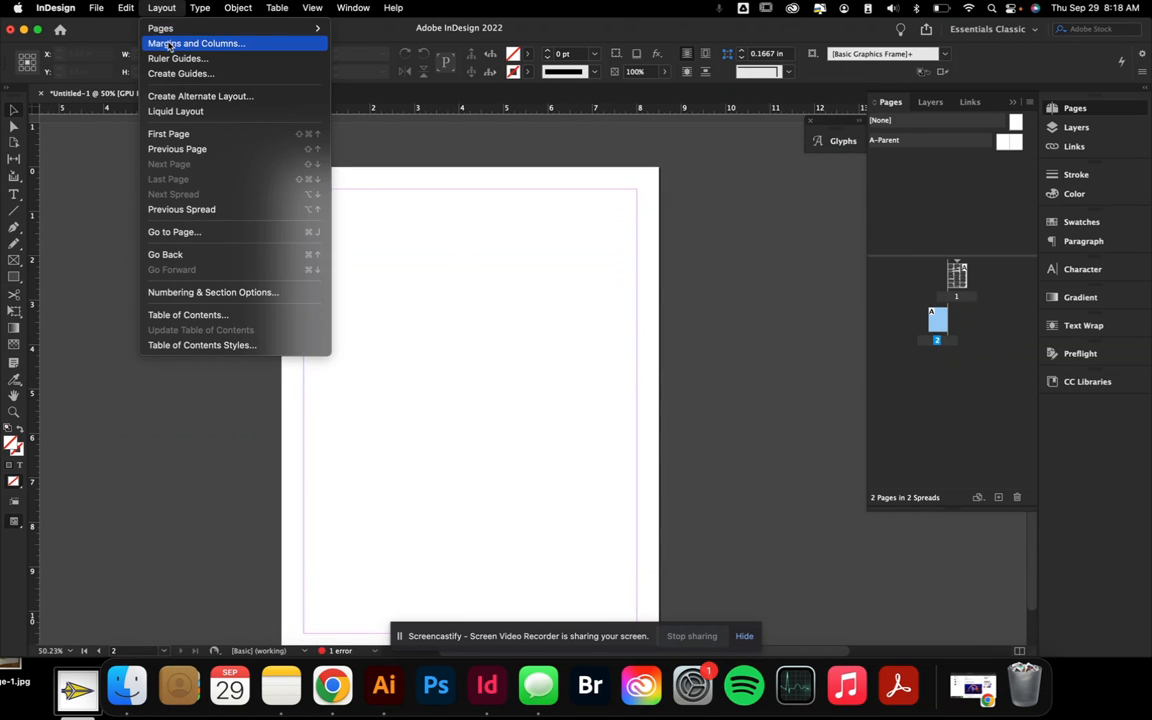
{"action": "left_click", "coordinate": [172, 73]}
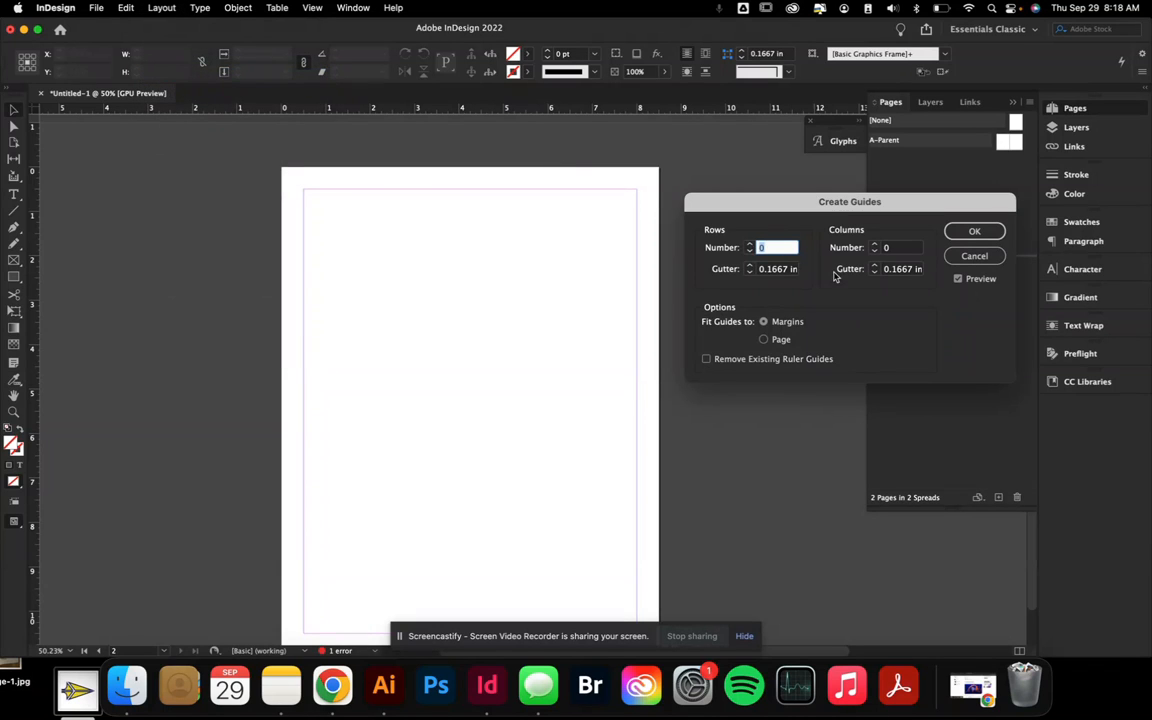
{"action": "left_click", "coordinate": [749, 245]}
{"action": "left_click", "coordinate": [749, 245]}
{"action": "left_click", "coordinate": [749, 245]}
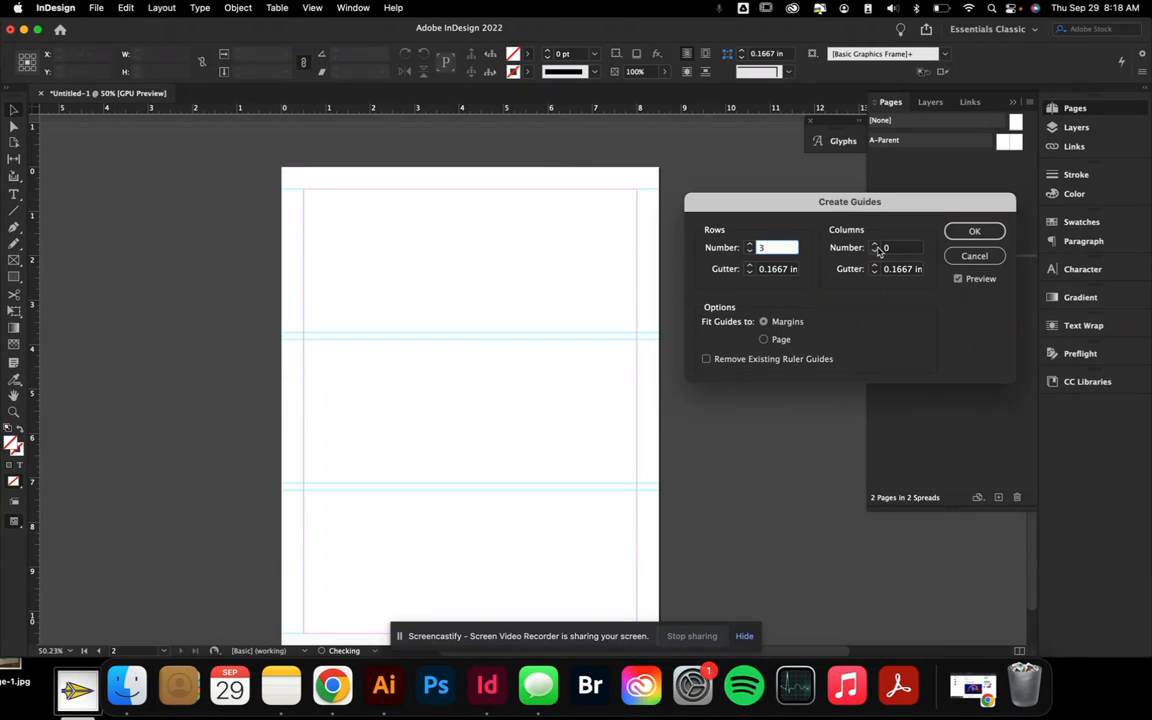
{"action": "left_click", "coordinate": [875, 246]}
{"action": "left_click", "coordinate": [874, 246]}
{"action": "left_click", "coordinate": [875, 246]}
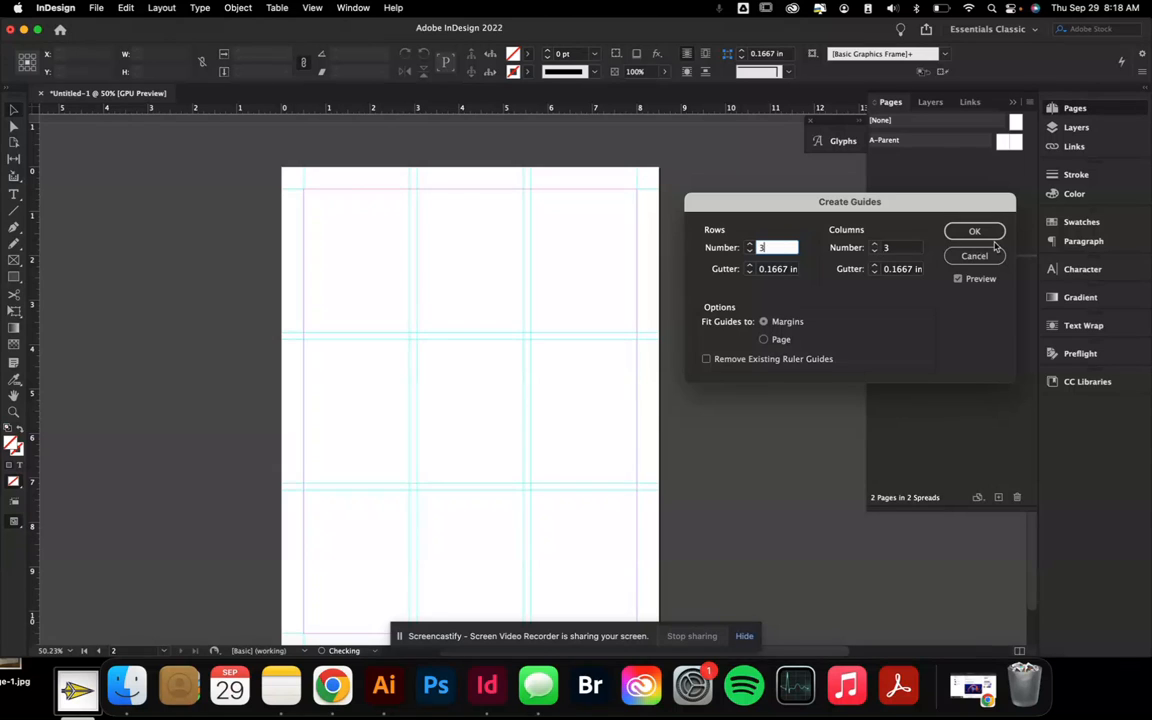
{"action": "left_click", "coordinate": [975, 232]}
Load the overset text from the out port of page 1's three-column text frame
{"action": "scroll", "coordinate": [476, 299], "scroll_direction": "up", "scroll_amount": 3}
{"action": "scroll", "coordinate": [476, 299], "scroll_direction": "right", "scroll_amount": 3}
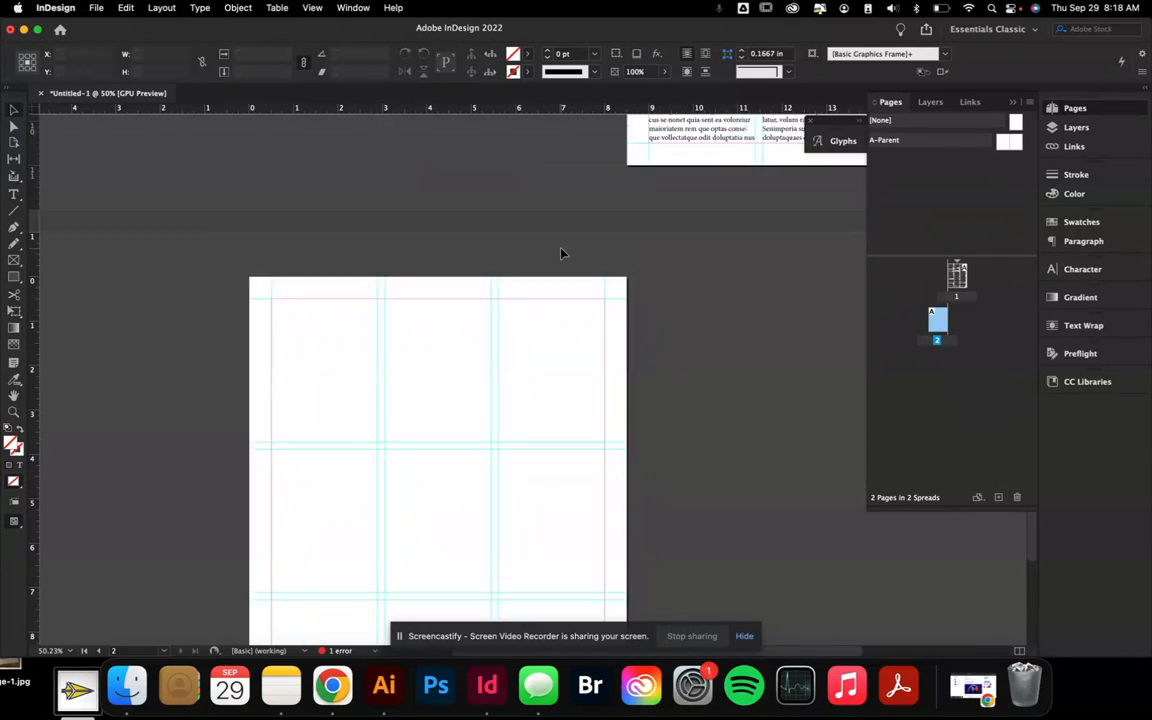
{"action": "scroll", "coordinate": [476, 299], "scroll_direction": "down", "scroll_amount": 2}
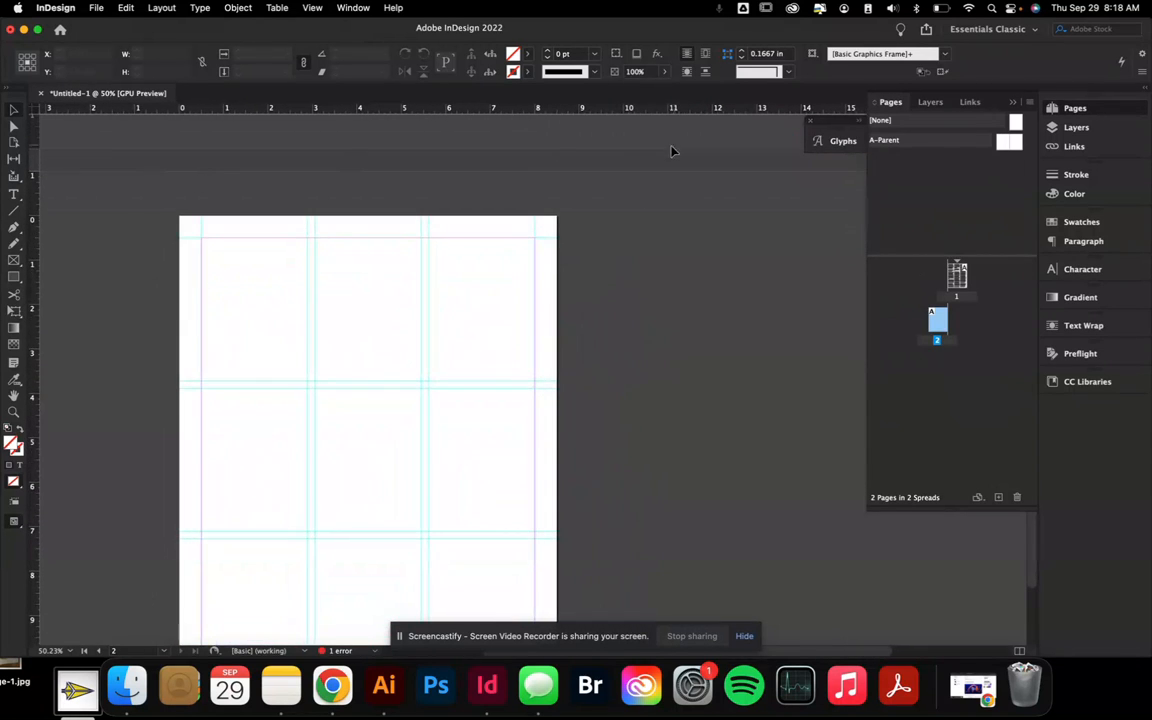
{"action": "scroll", "coordinate": [671, 149], "scroll_direction": "up", "scroll_amount": 3}
{"action": "scroll", "coordinate": [671, 149], "scroll_direction": "right", "scroll_amount": 2}
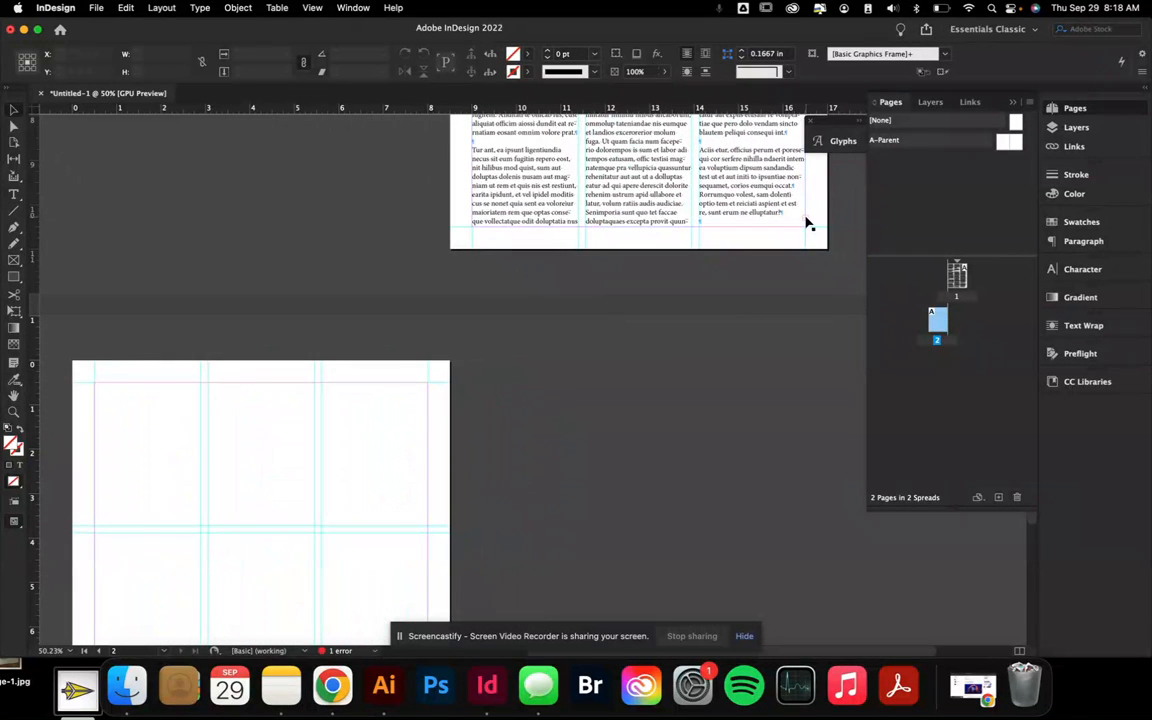
{"action": "left_click", "coordinate": [814, 222]}
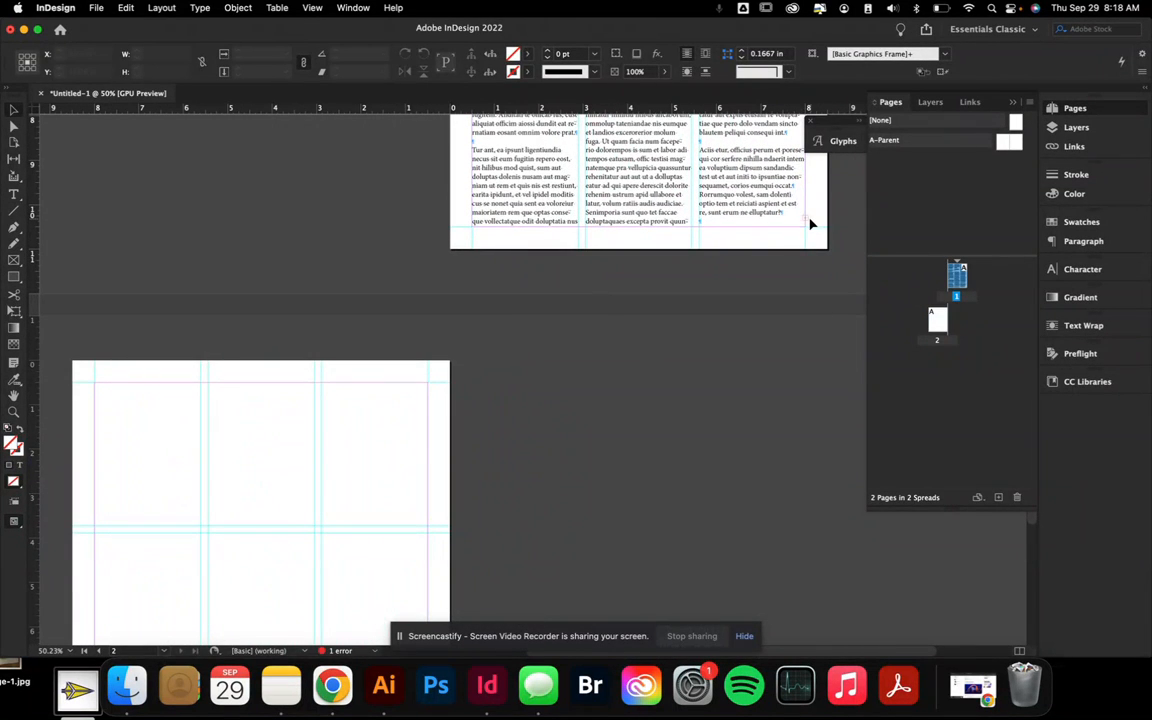
{"action": "scroll", "coordinate": [810, 222], "scroll_direction": "right", "scroll_amount": 2}
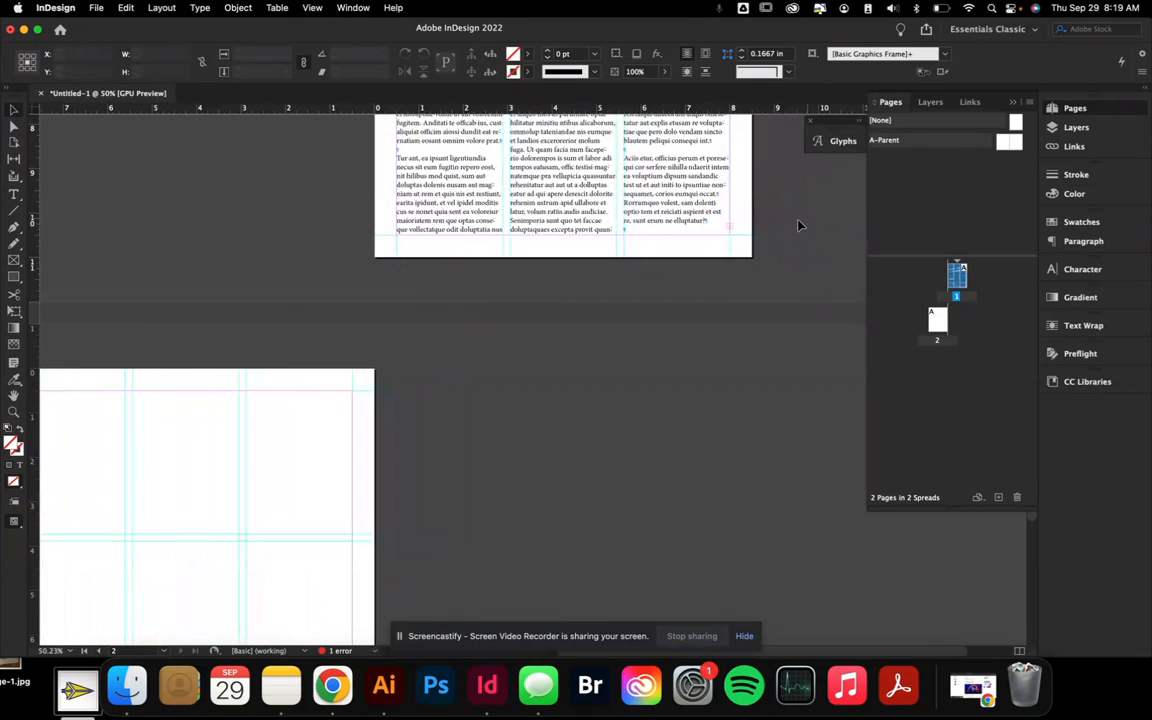
{"action": "left_click", "coordinate": [731, 231]}
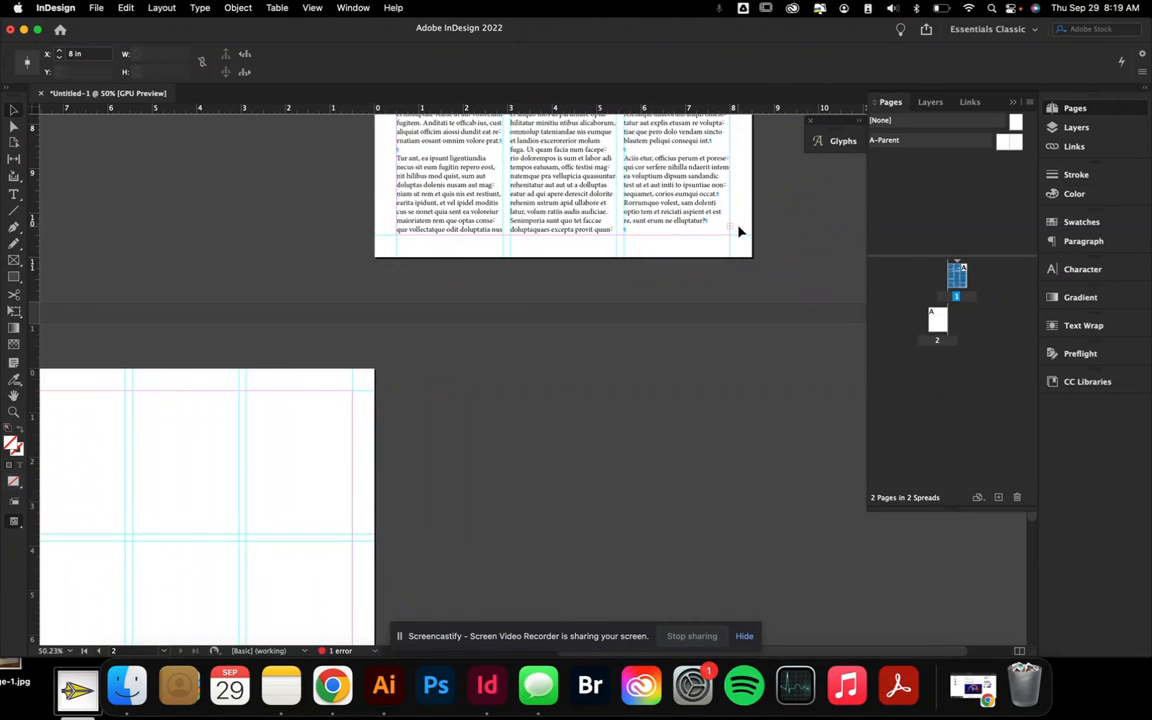
{"action": "left_click", "coordinate": [730, 229]}
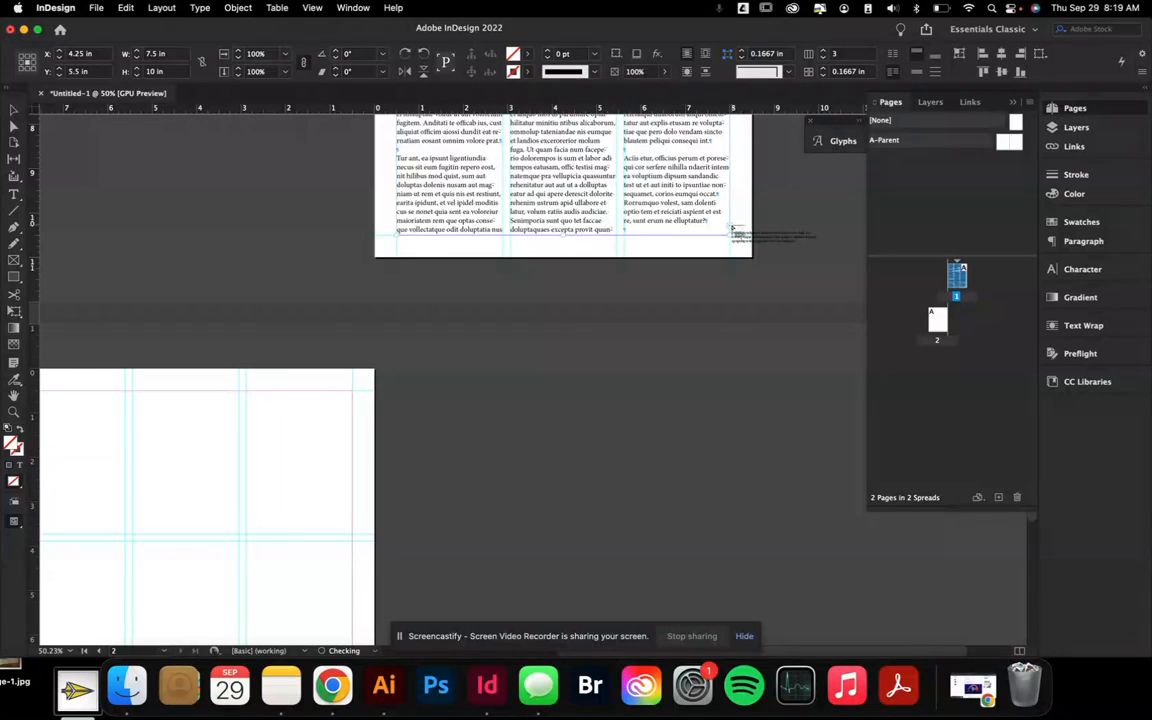
Flow the loaded text into a new frame about 7.5 in wide and 8.7 in high, starting at page 2's top margin
{"action": "scroll", "coordinate": [231, 432], "scroll_direction": "down", "scroll_amount": 4}
{"action": "scroll", "coordinate": [231, 432], "scroll_direction": "left", "scroll_amount": 3}
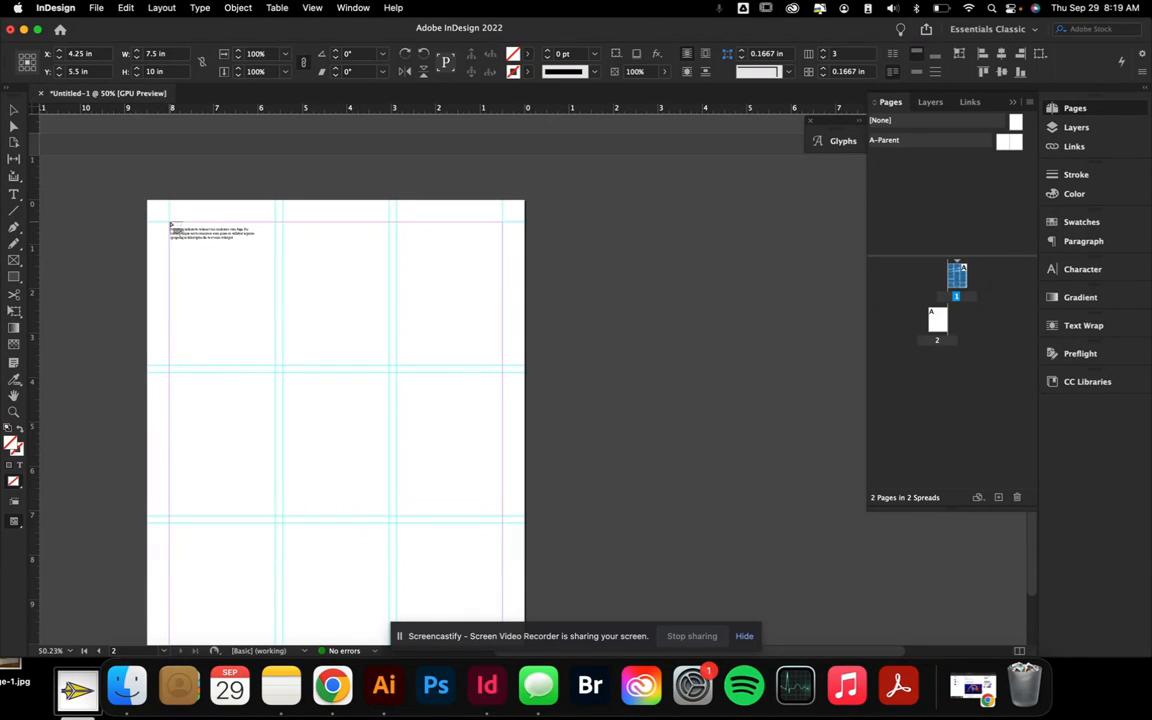
{"action": "left_click_drag", "start_coordinate": [171, 227], "coordinate": [501, 608]}
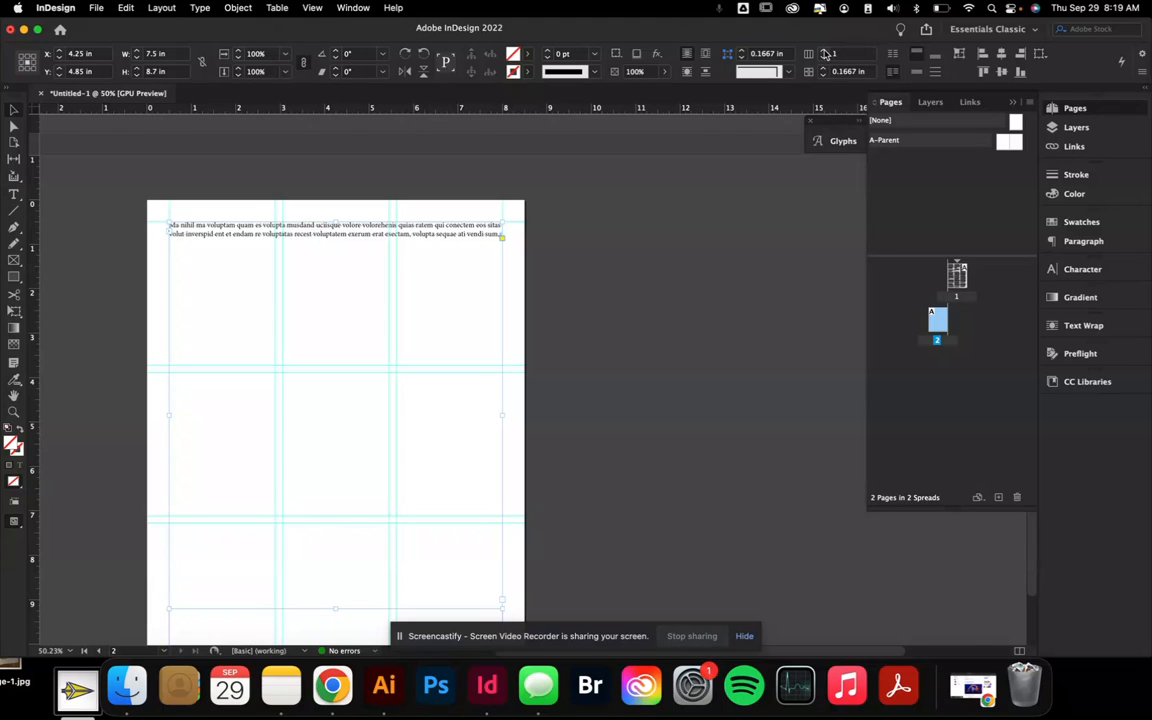
Split page 2's text frame into 3 columns and extend its lower edge to the bottom margin
{"action": "left_click", "coordinate": [824, 51]}
{"action": "left_click", "coordinate": [824, 51]}
{"action": "scroll", "coordinate": [576, 257], "scroll_direction": "down", "scroll_amount": 3}
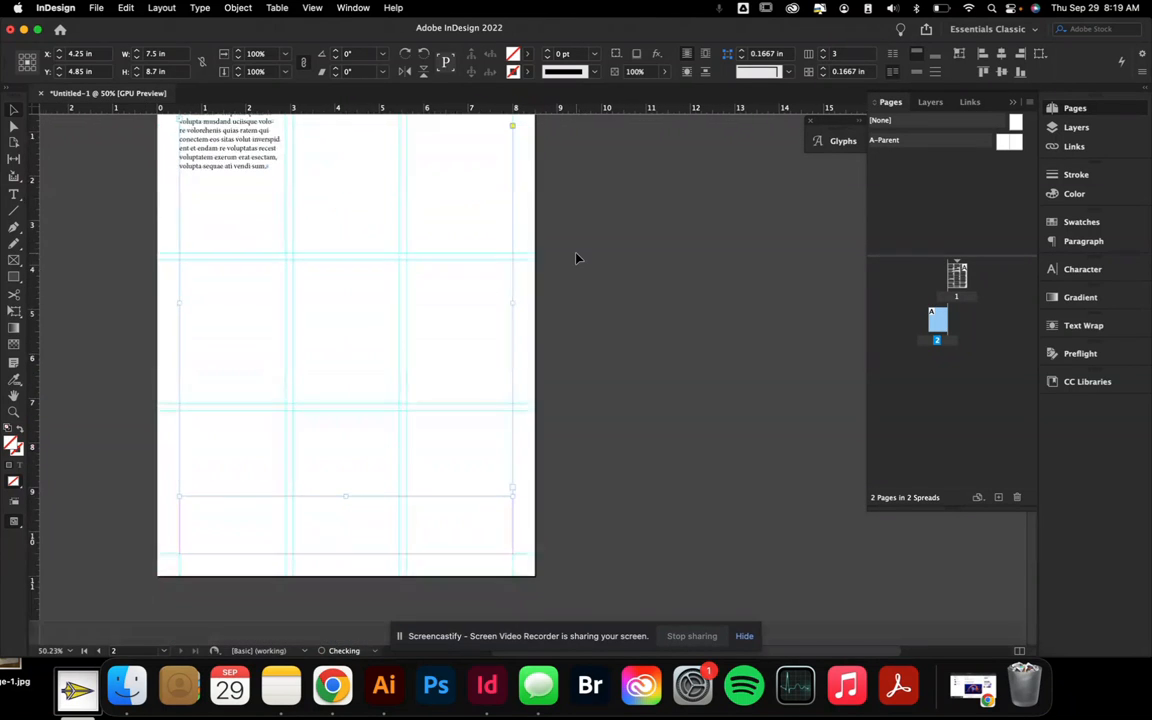
{"action": "left_click_drag", "start_coordinate": [347, 496], "coordinate": [347, 554]}
{"action": "left_click", "coordinate": [602, 380]}
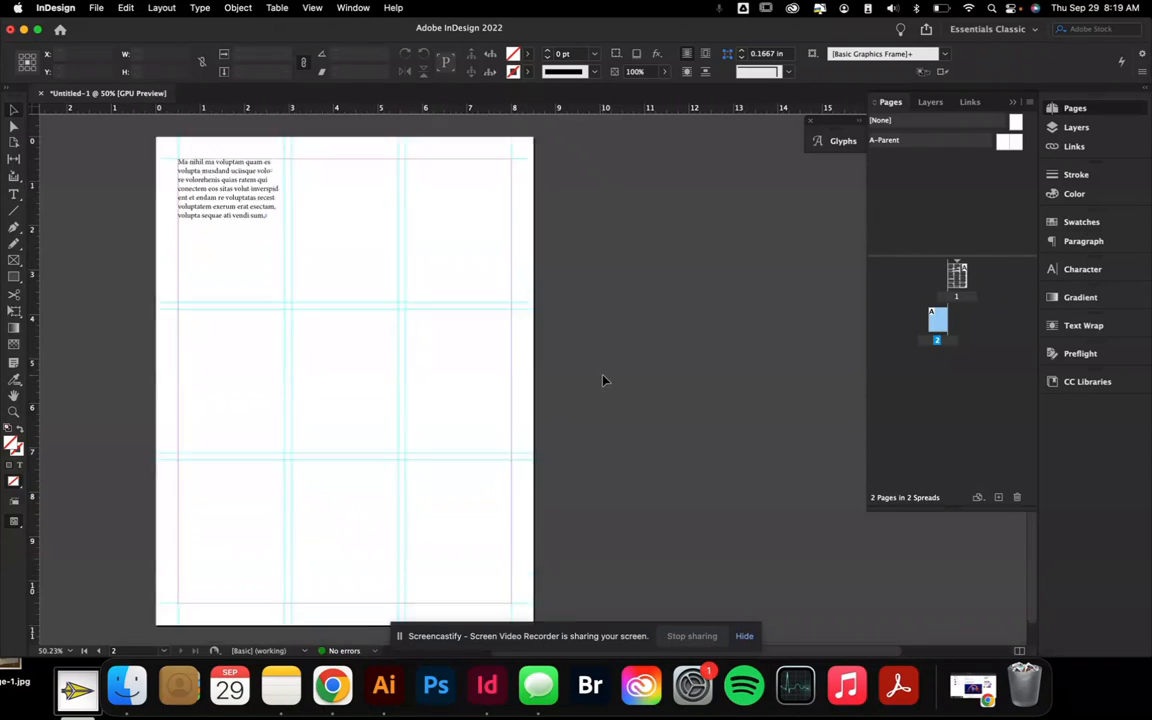
Draw a rectangle about 2.5 in wide and 4.02 in high on the pasteboard beside page 1
{"action": "scroll", "coordinate": [603, 380], "scroll_direction": "up", "scroll_amount": 10}
{"action": "scroll", "coordinate": [603, 380], "scroll_direction": "right", "scroll_amount": 3}
{"action": "scroll", "coordinate": [603, 380], "scroll_direction": "up", "scroll_amount": 1}
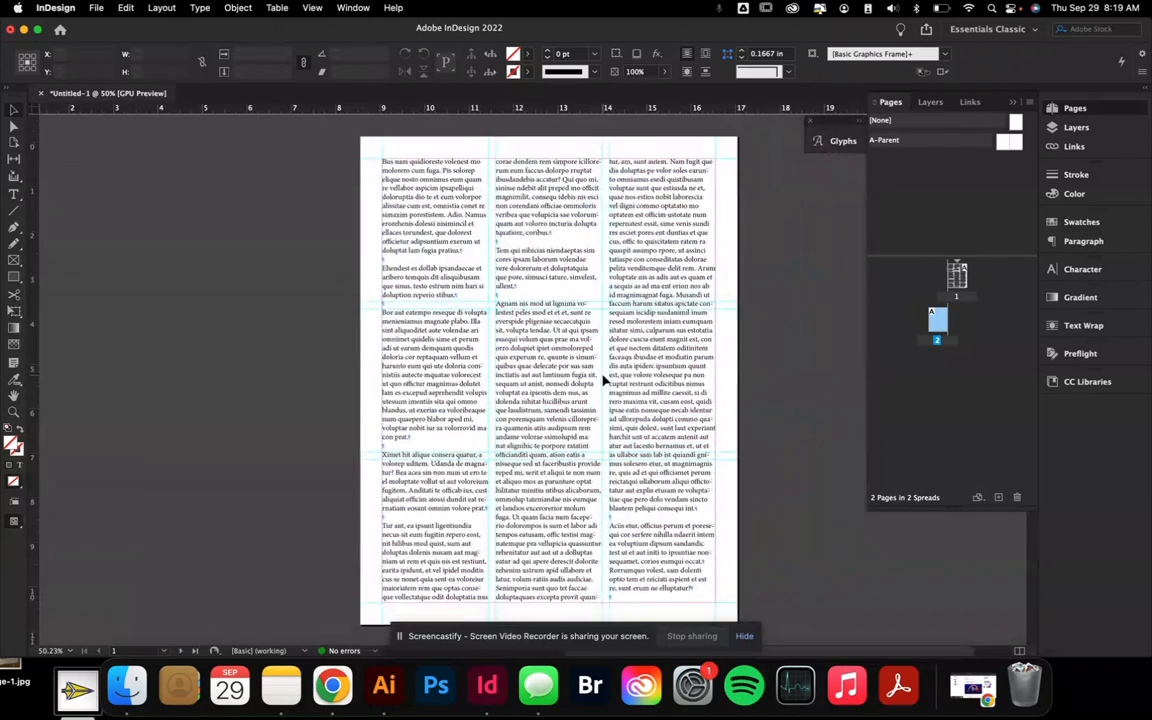
{"action": "scroll", "coordinate": [603, 380], "scroll_direction": "down", "scroll_amount": 1}
{"action": "left_click", "coordinate": [13, 279]}
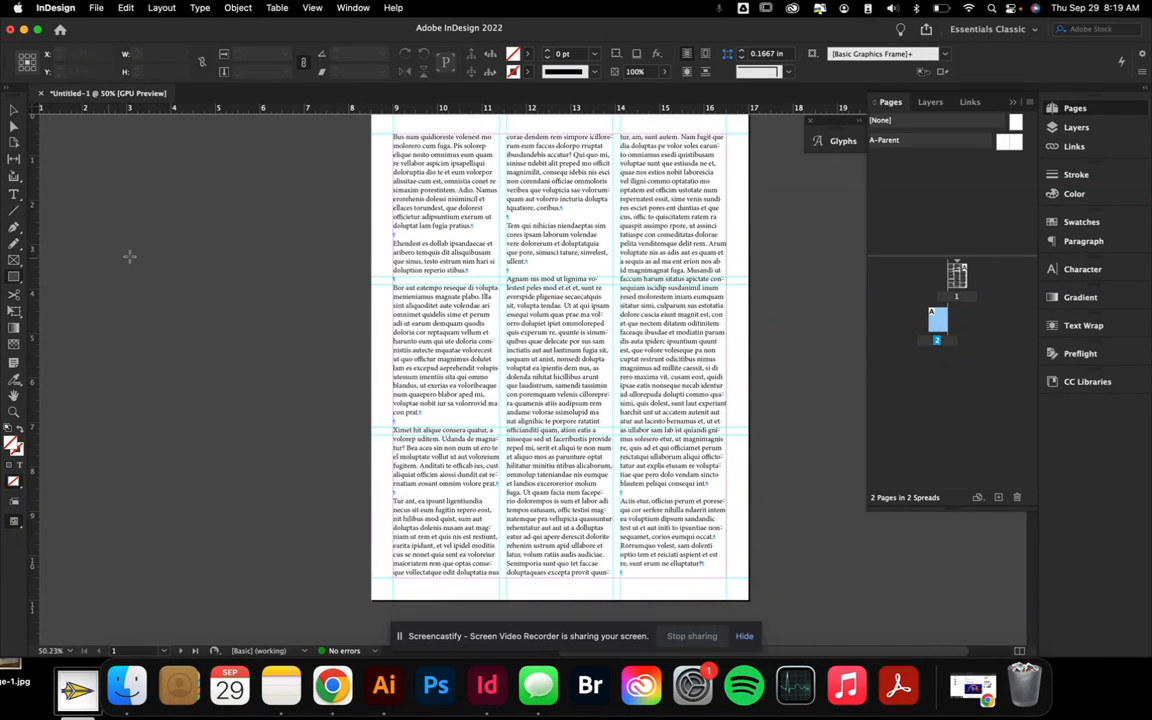
{"action": "left_click_drag", "start_coordinate": [187, 194], "coordinate": [298, 371]}
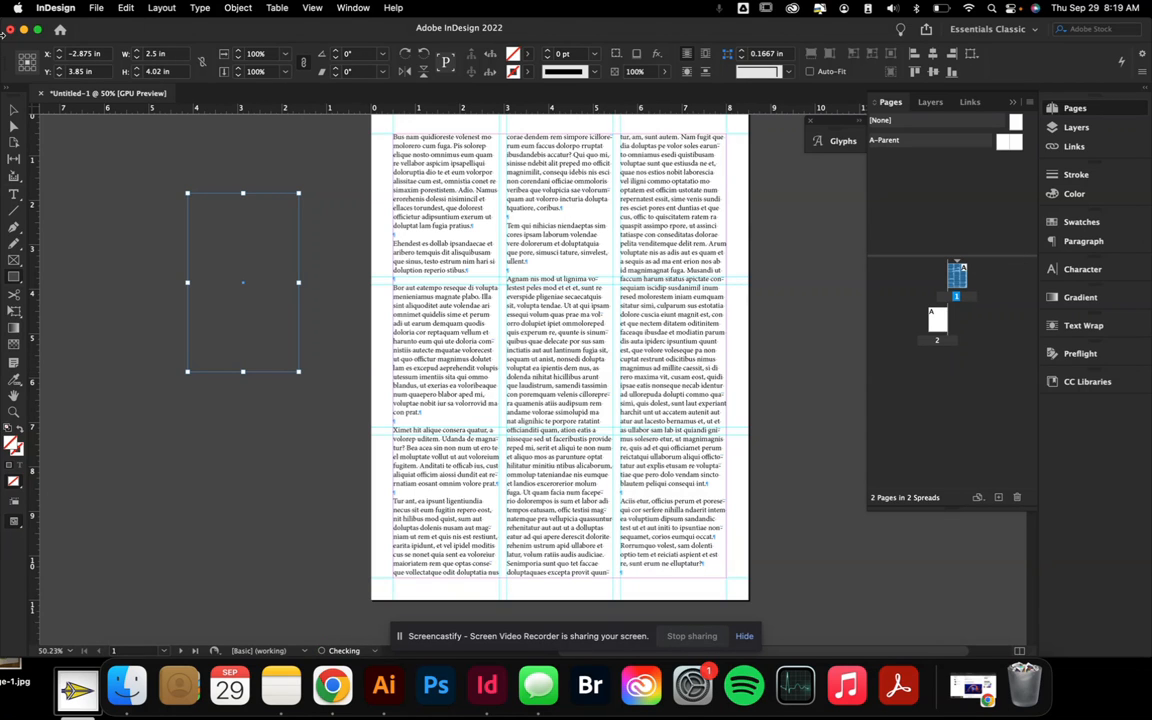
Fill the pasteboard rectangle with the [Black] swatch and deselect it
{"action": "left_click", "coordinate": [14, 110]}
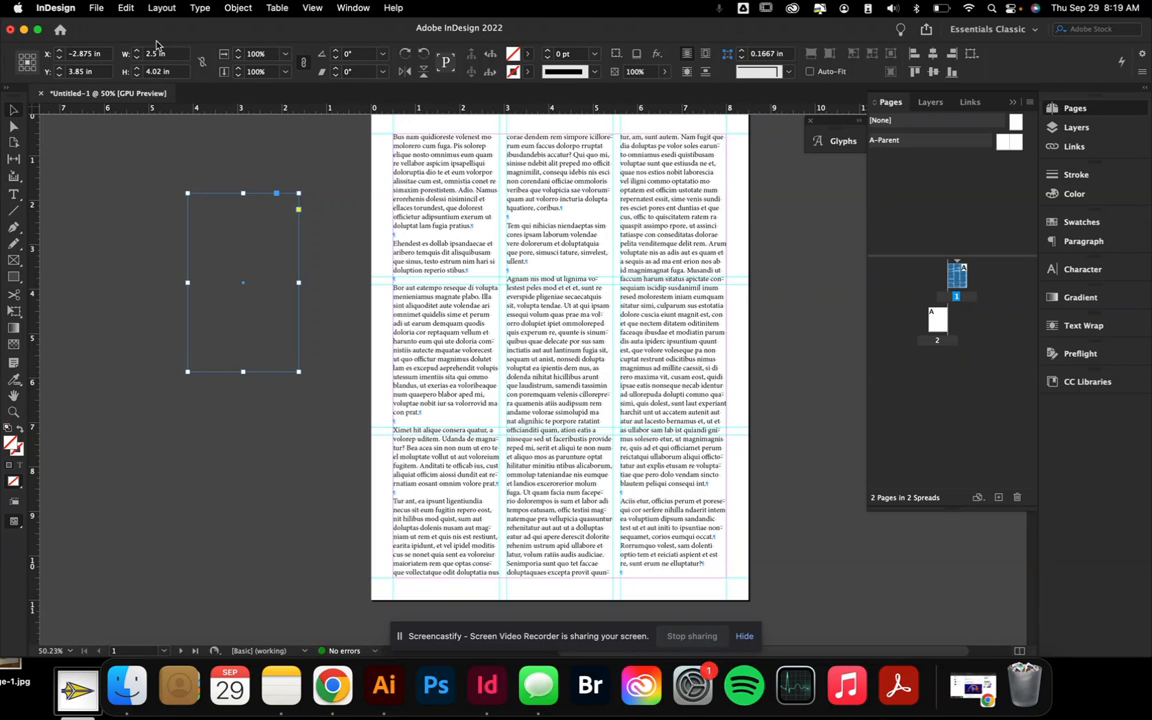
{"action": "left_click", "coordinate": [528, 54]}
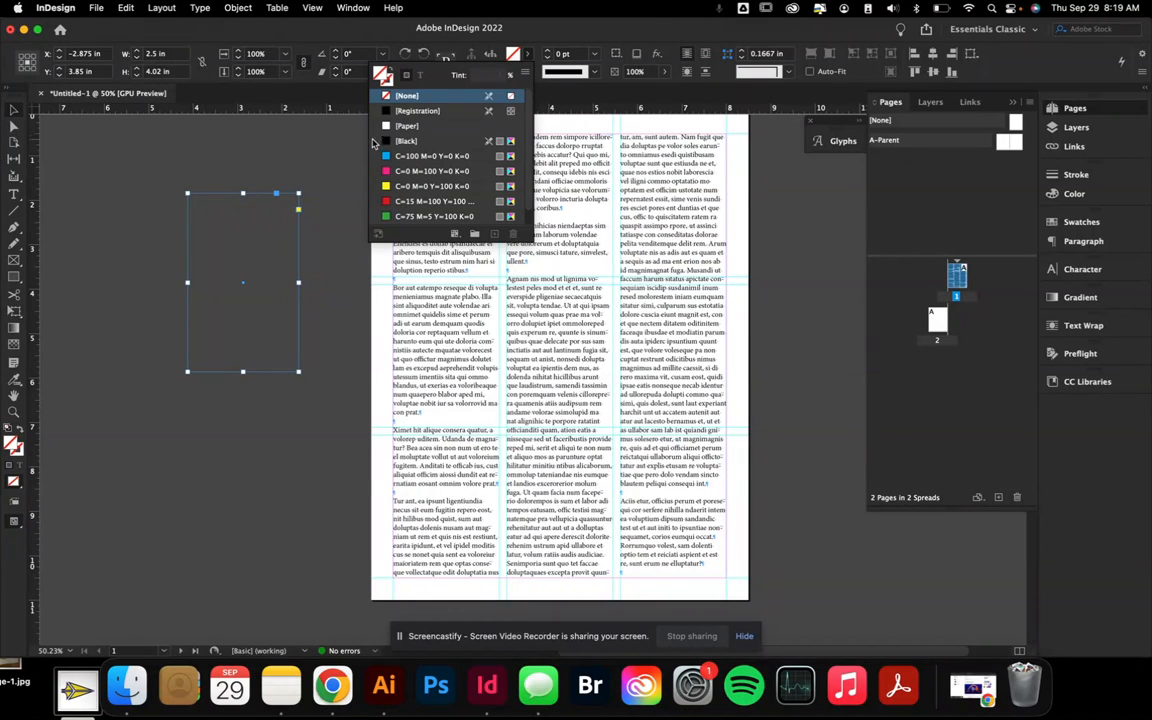
{"action": "left_click", "coordinate": [405, 141]}
{"action": "left_click", "coordinate": [257, 149]}
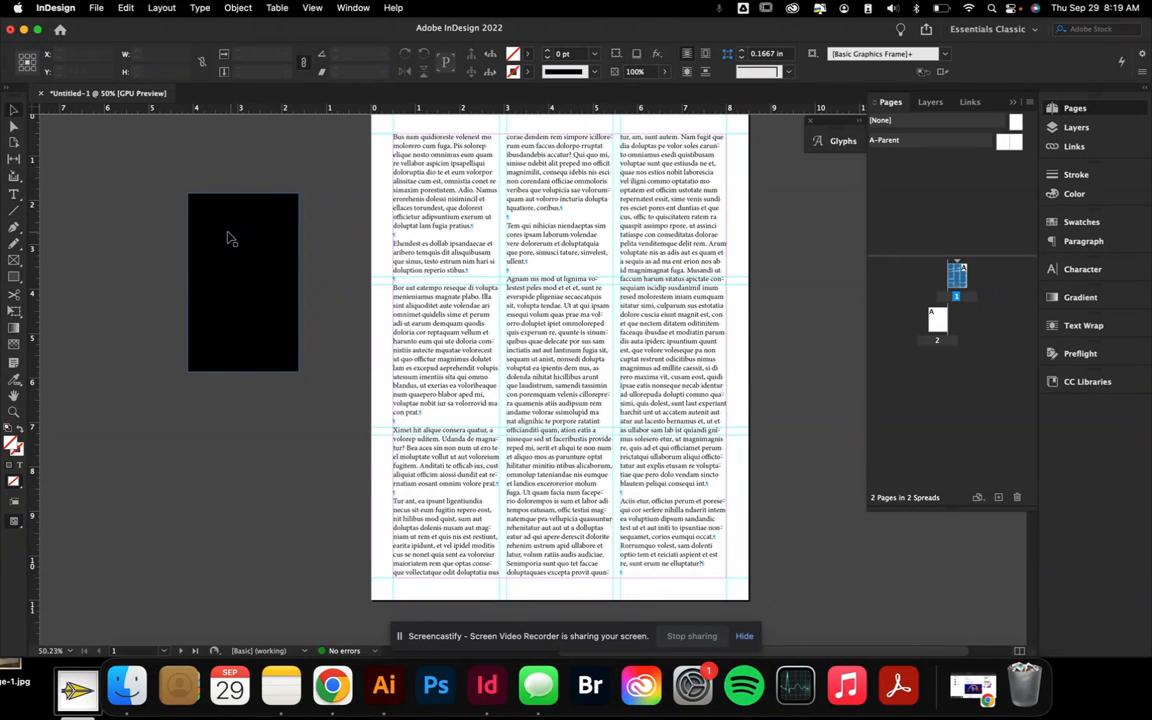
Move the black rectangle into page 1's first column below the first paragraph and narrow it to the column, about 2.39 in wide
{"action": "left_click_drag", "start_coordinate": [229, 238], "coordinate": [436, 263]}
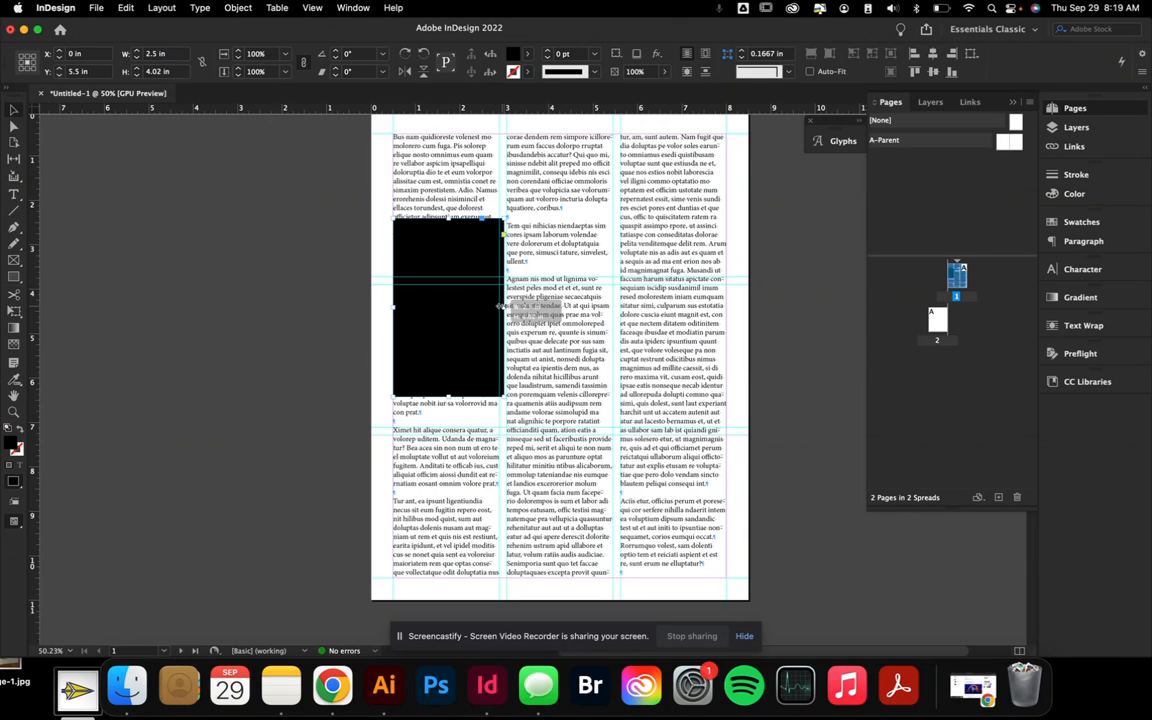
{"action": "left_click_drag", "start_coordinate": [502, 307], "coordinate": [467, 352]}
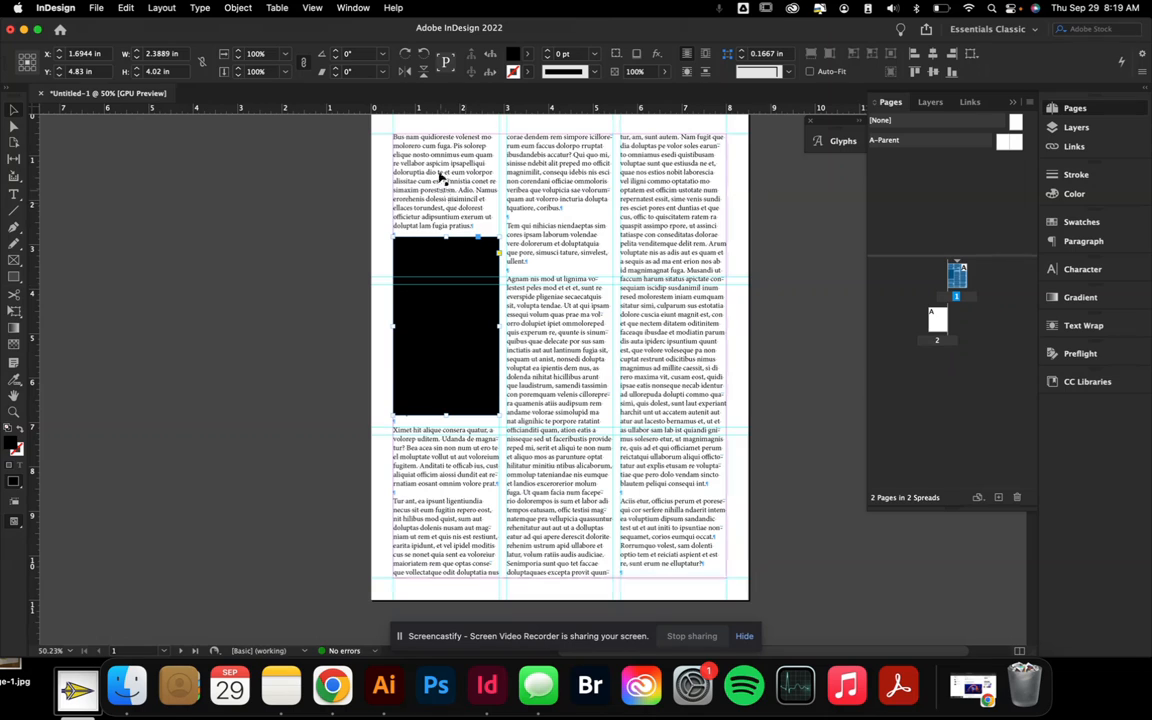
{"action": "mouse_move", "coordinate": [458, 311]}
{"action": "left_mouse_down"}
{"action": "mouse_move", "coordinate": [400, 314]}
{"action": "mouse_move", "coordinate": [444, 308]}
{"action": "left_mouse_up"}
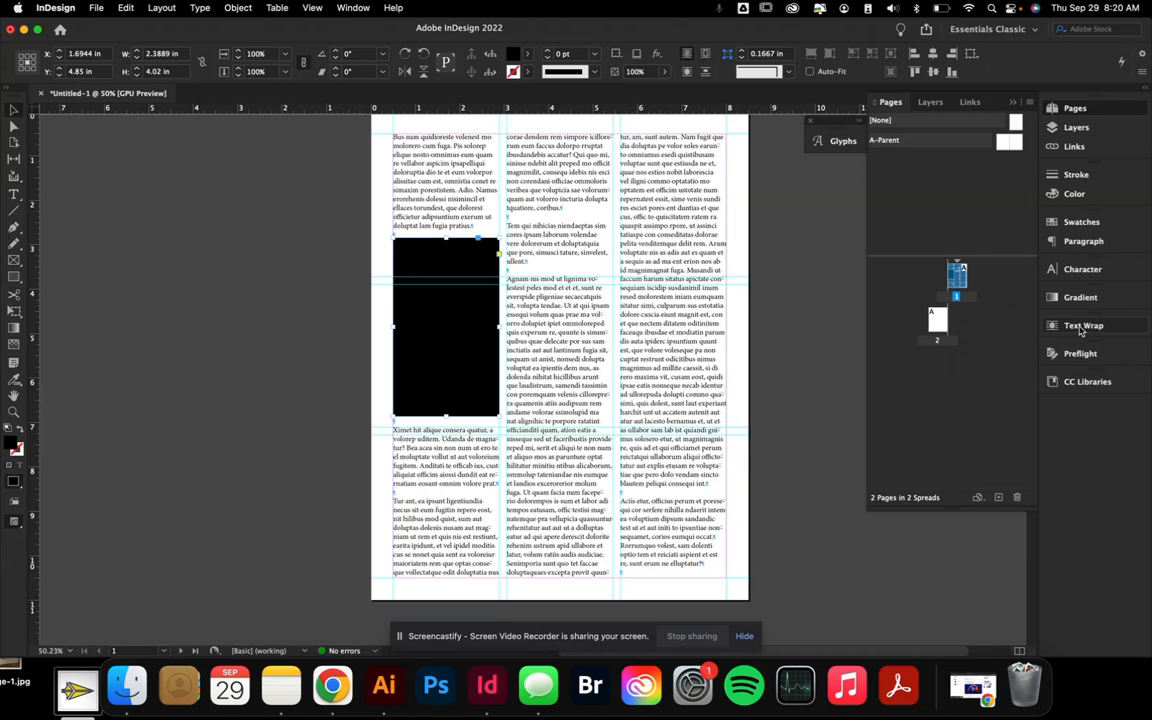
Wrap the text around the black rectangle's bounding box
{"action": "left_click", "coordinate": [1080, 329]}
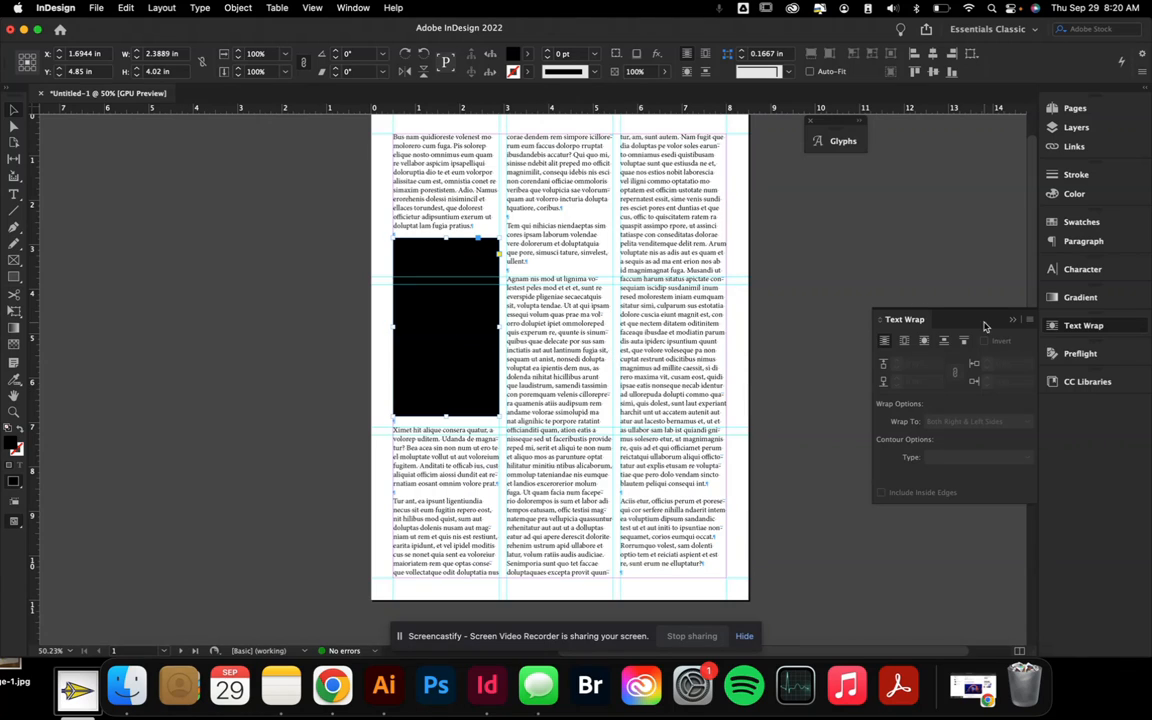
{"action": "left_click", "coordinate": [903, 342]}
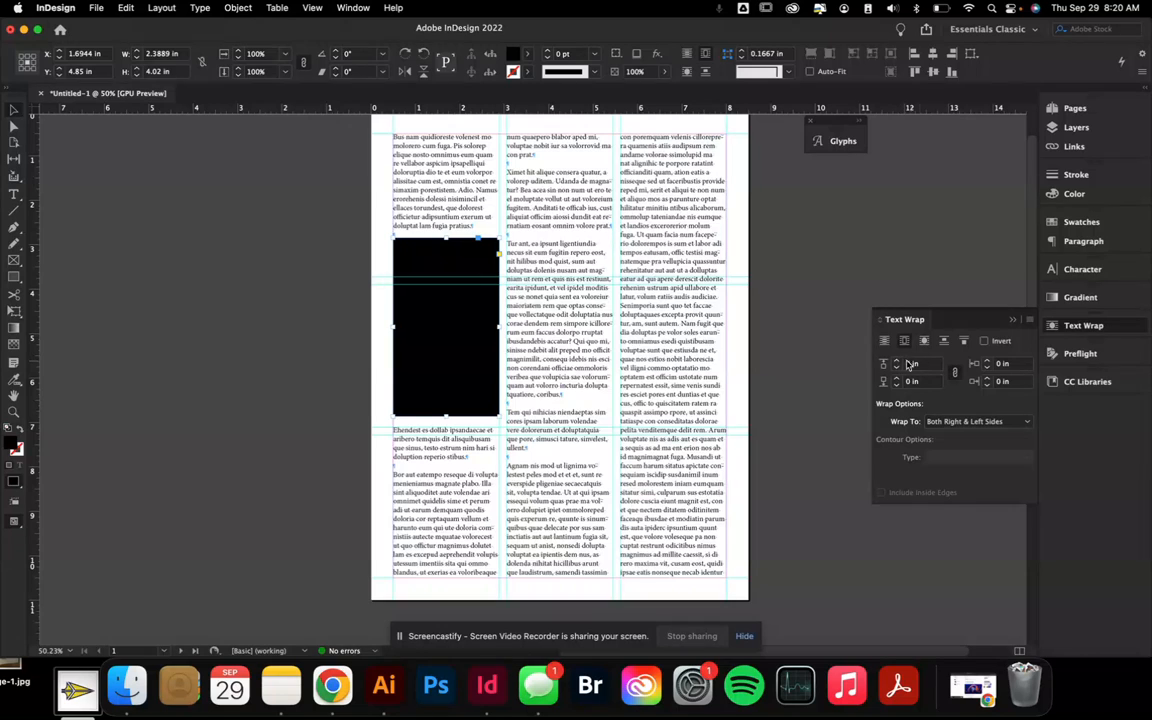
Increase the rectangle's text wrap offset to 0.3125 in on all four sides
{"action": "left_click", "coordinate": [896, 361]}
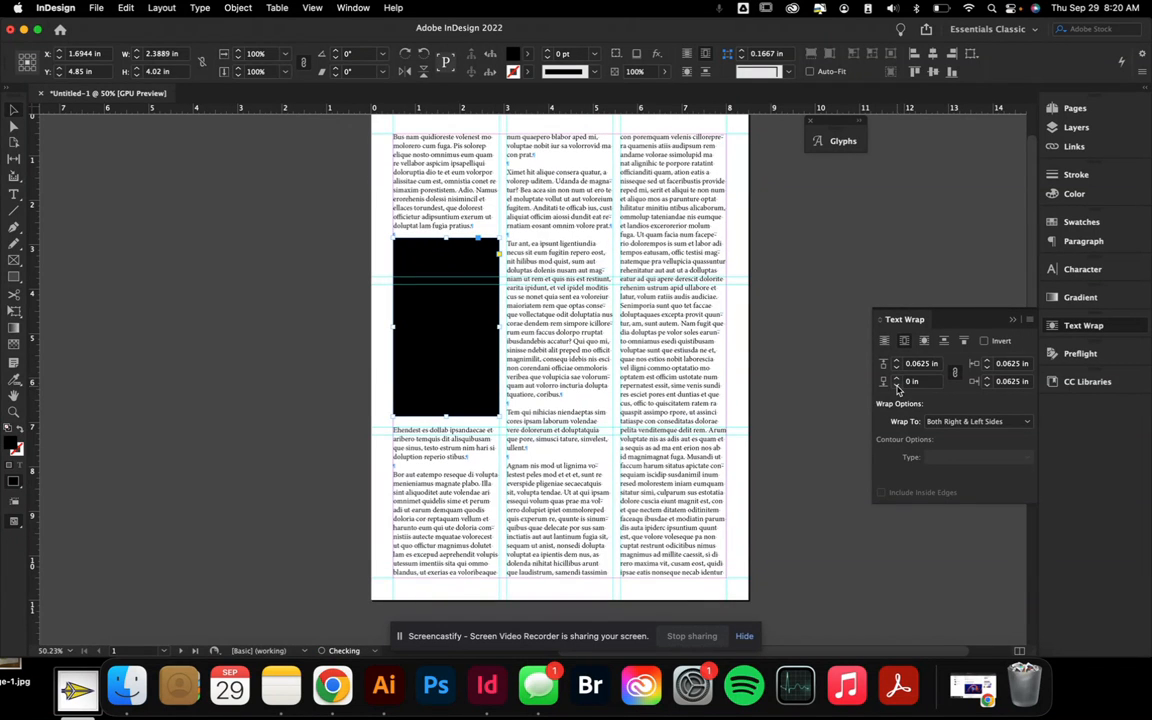
{"action": "left_click", "coordinate": [896, 366]}
{"action": "left_click", "coordinate": [897, 362]}
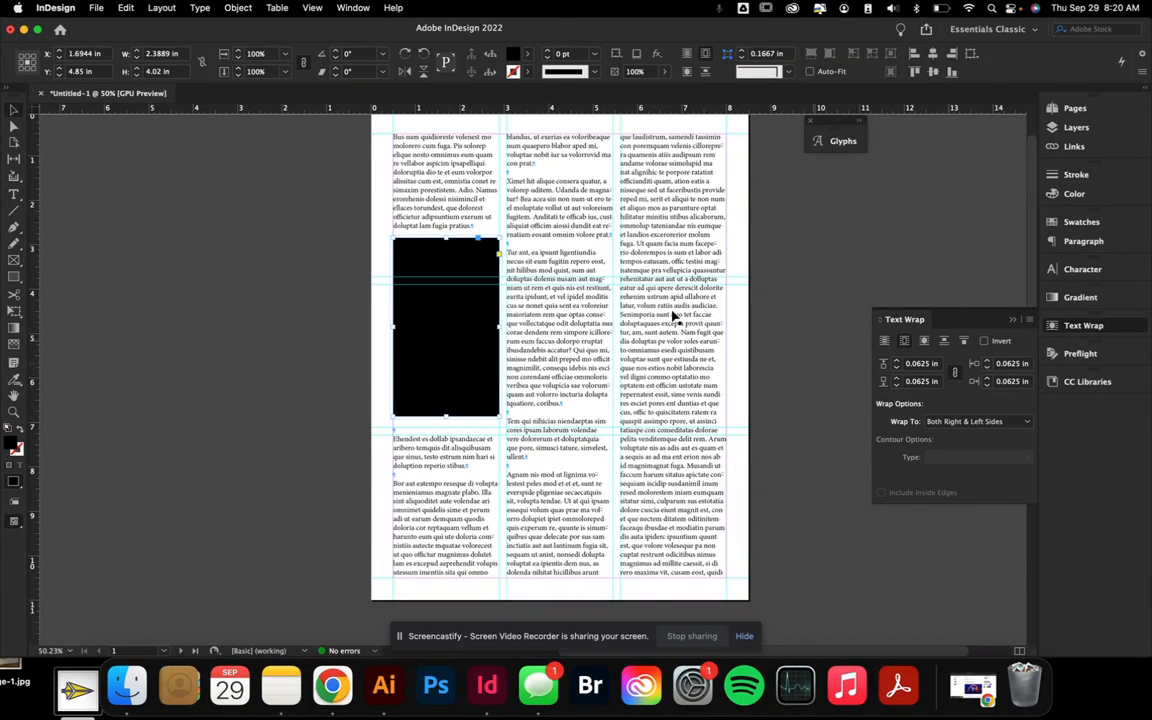
{"action": "left_click", "coordinate": [897, 363]}
{"action": "left_click", "coordinate": [897, 363]}
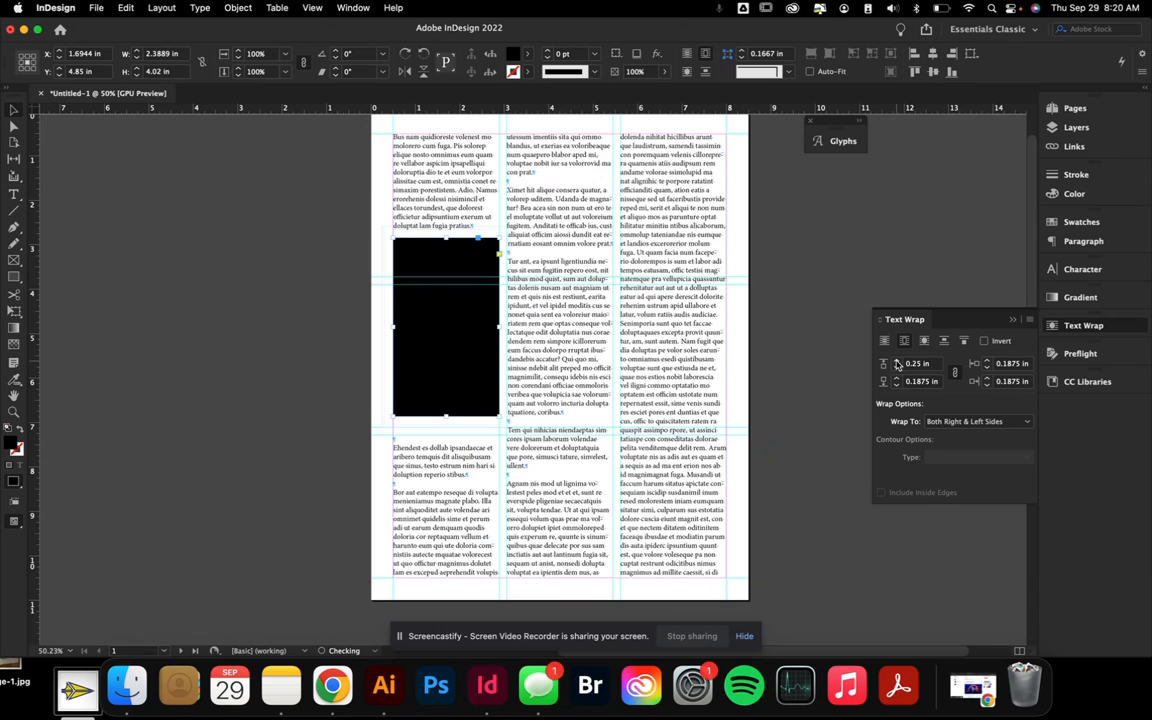
{"action": "left_click", "coordinate": [896, 363]}
{"action": "left_click", "coordinate": [897, 363]}
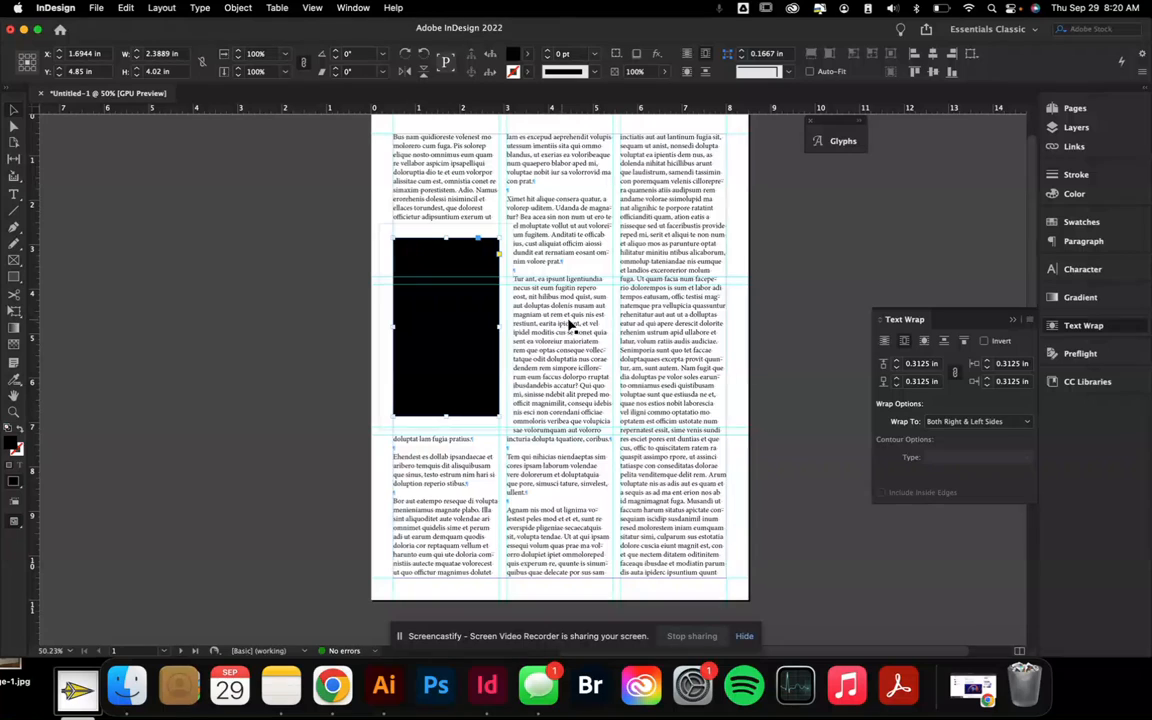
Reduce the rectangle's text wrap offset to 0 in on all four sides
{"action": "left_click", "coordinate": [895, 385]}
{"action": "left_click", "coordinate": [895, 386]}
{"action": "left_click", "coordinate": [895, 386]}
{"action": "left_click", "coordinate": [896, 386]}
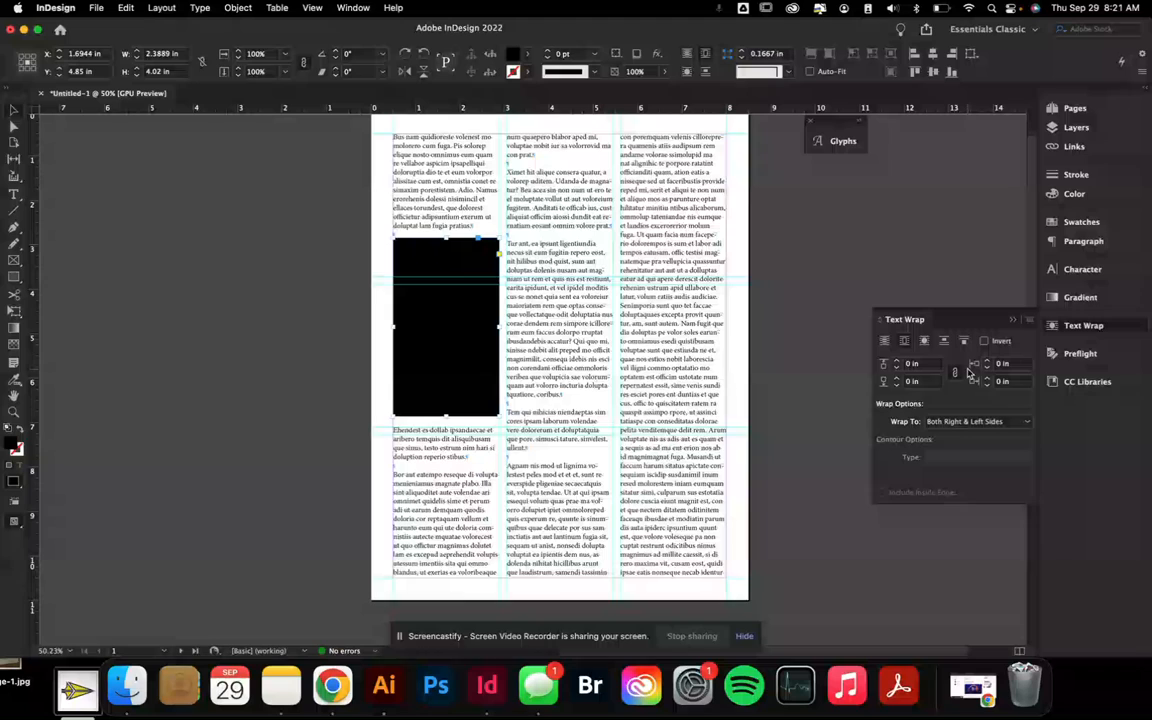
Set the black rectangle's text wrap offsets independently, to 0.0625 in above and -0.0625 in below
{"action": "left_click", "coordinate": [897, 361]}
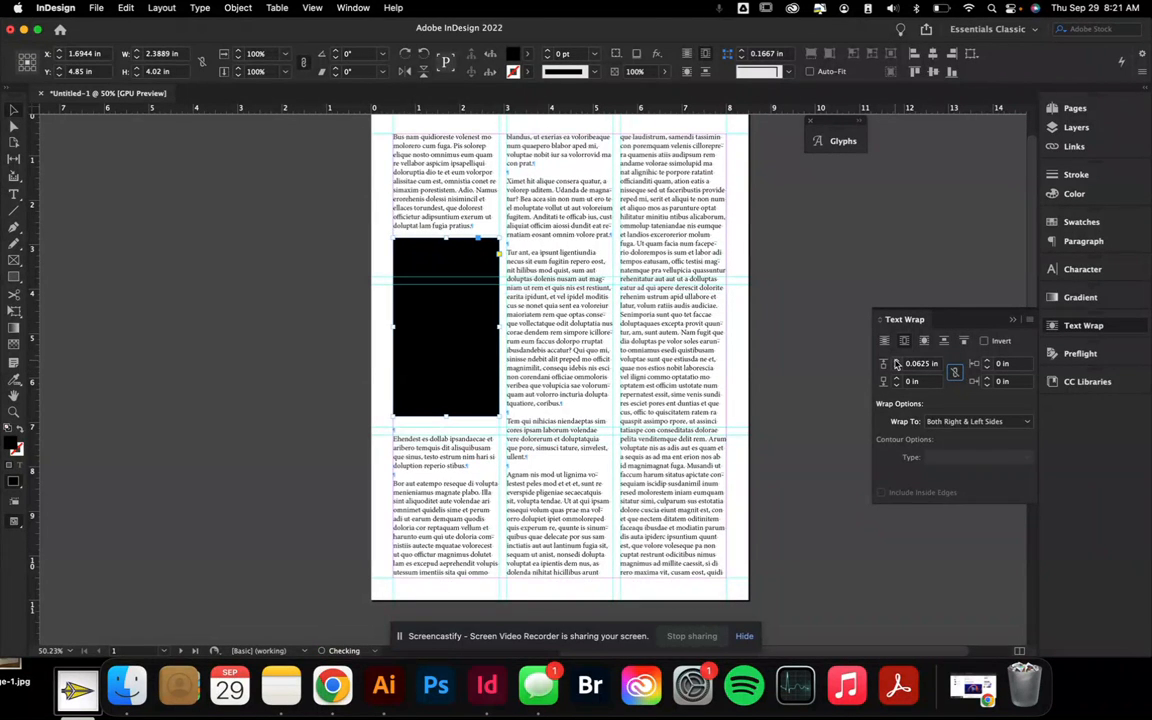
{"action": "left_click", "coordinate": [897, 386]}
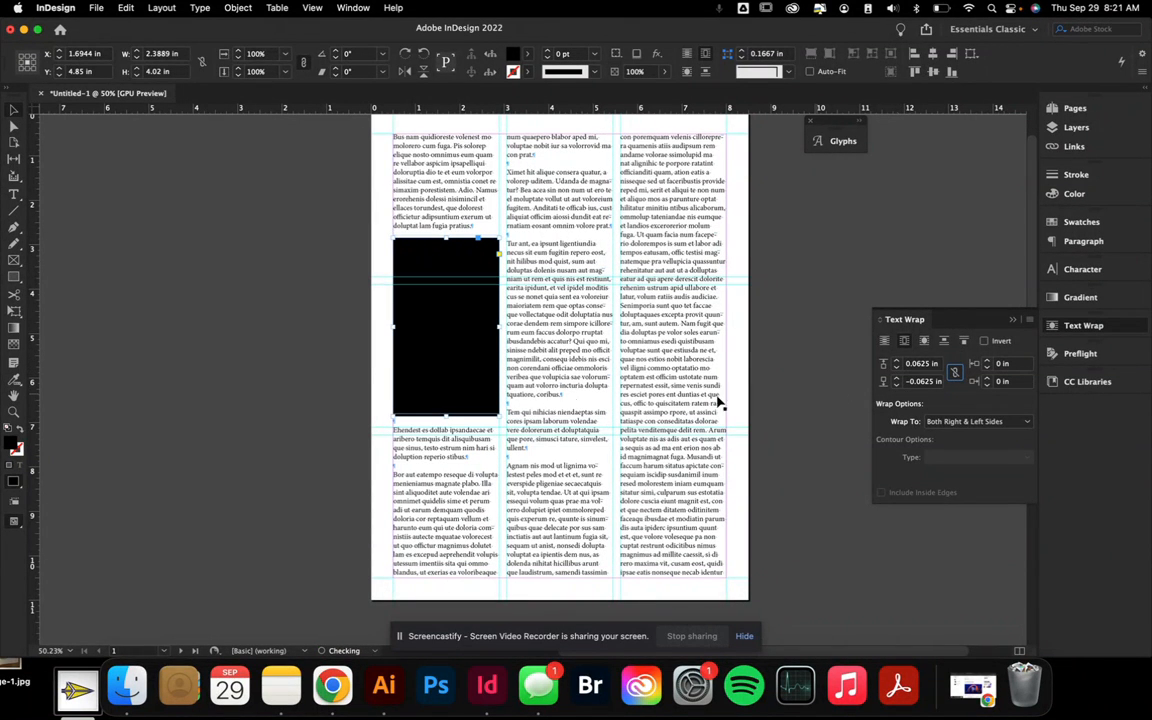
{"action": "left_click", "coordinate": [305, 408]}
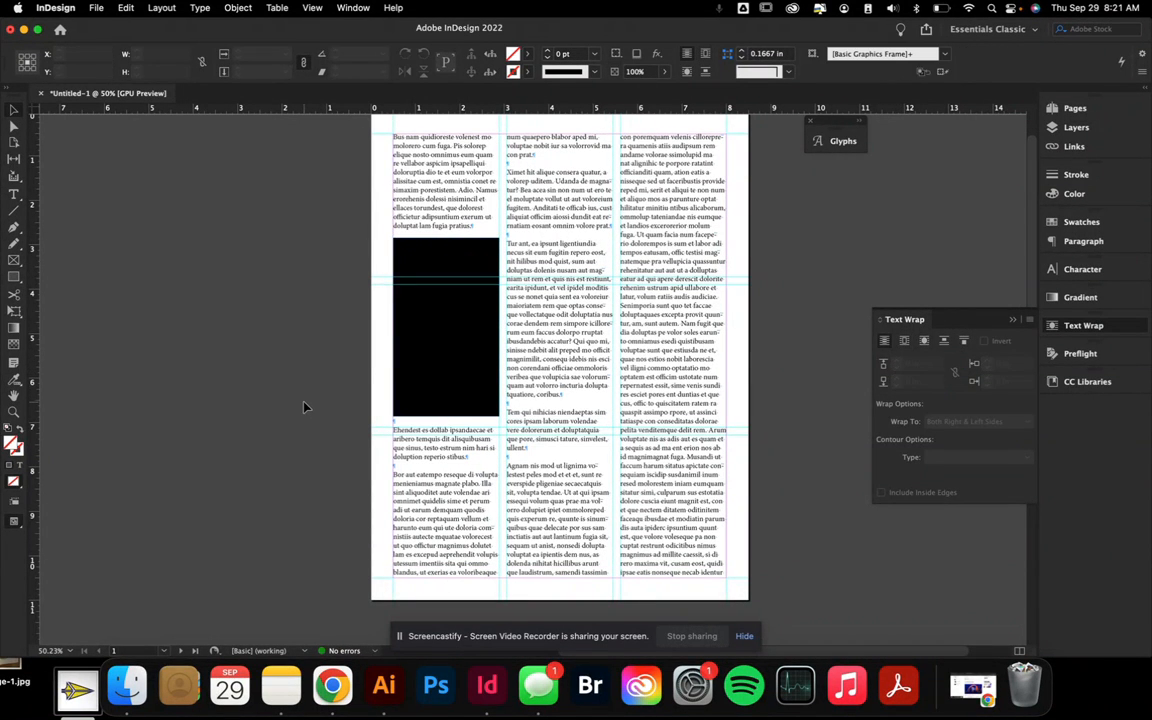
Create a text frame about 2.57 in wide and 0.4 in high on the pasteboard beside page 1 and fill it with placeholder text
{"action": "scroll", "coordinate": [305, 408], "scroll_direction": "down", "scroll_amount": 10}
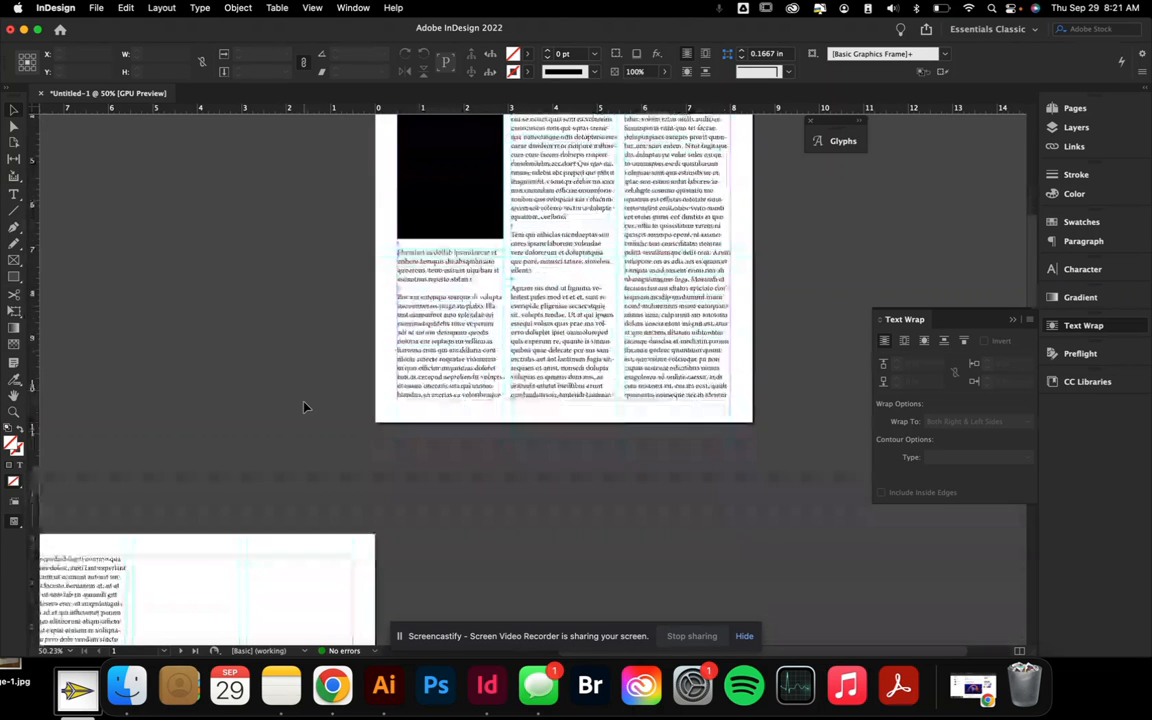
{"action": "scroll", "coordinate": [305, 407], "scroll_direction": "down", "scroll_amount": 4}
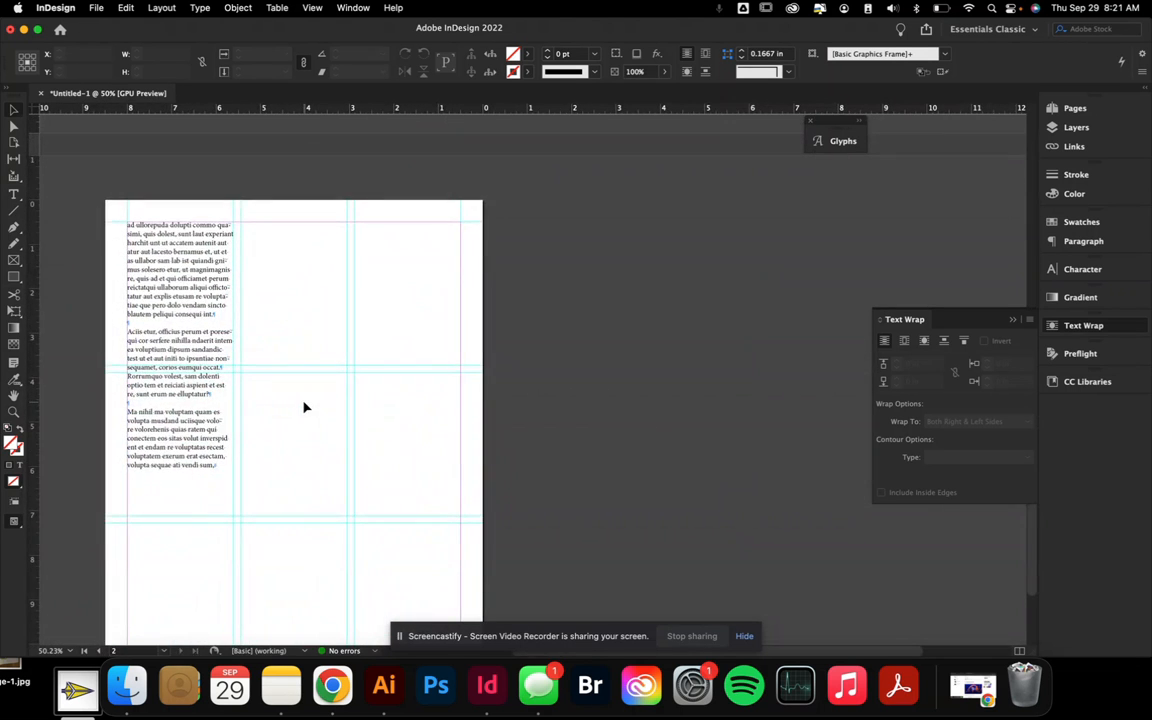
{"action": "scroll", "coordinate": [305, 407], "scroll_direction": "up", "scroll_amount": 6}
{"action": "scroll", "coordinate": [304, 407], "scroll_direction": "up", "scroll_amount": 5}
{"action": "scroll", "coordinate": [305, 407], "scroll_direction": "right", "scroll_amount": 2}
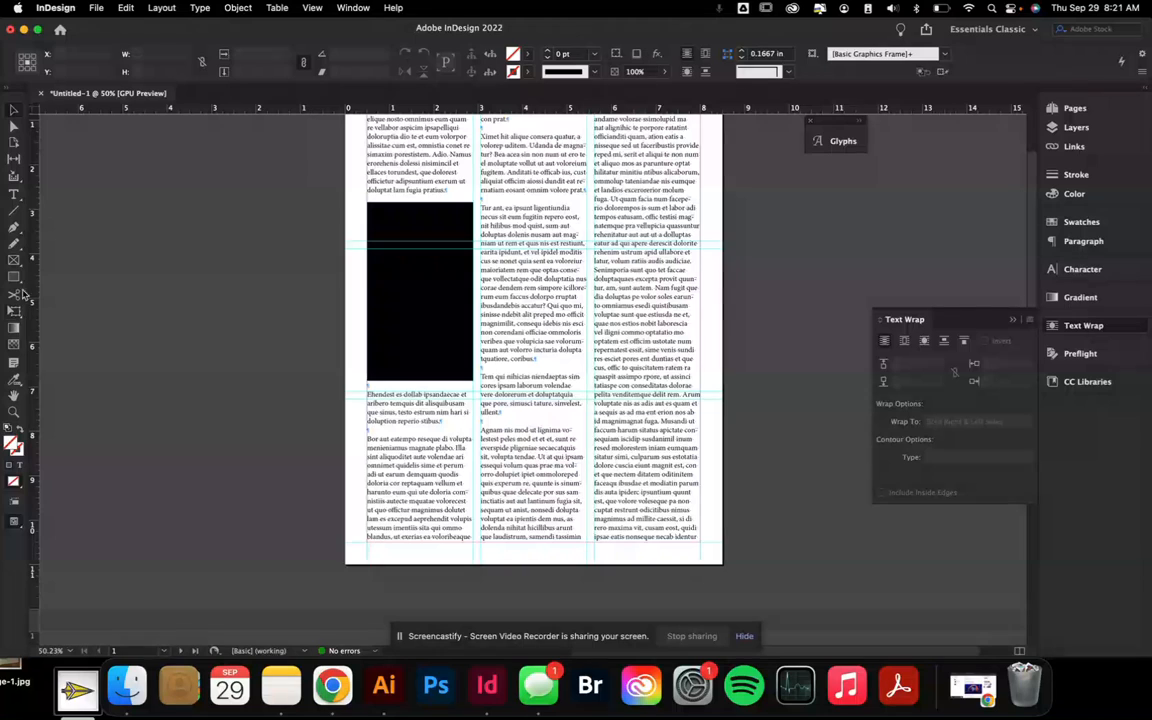
{"action": "left_click", "coordinate": [14, 195]}
{"action": "left_click_drag", "start_coordinate": [156, 300], "coordinate": [269, 316]}
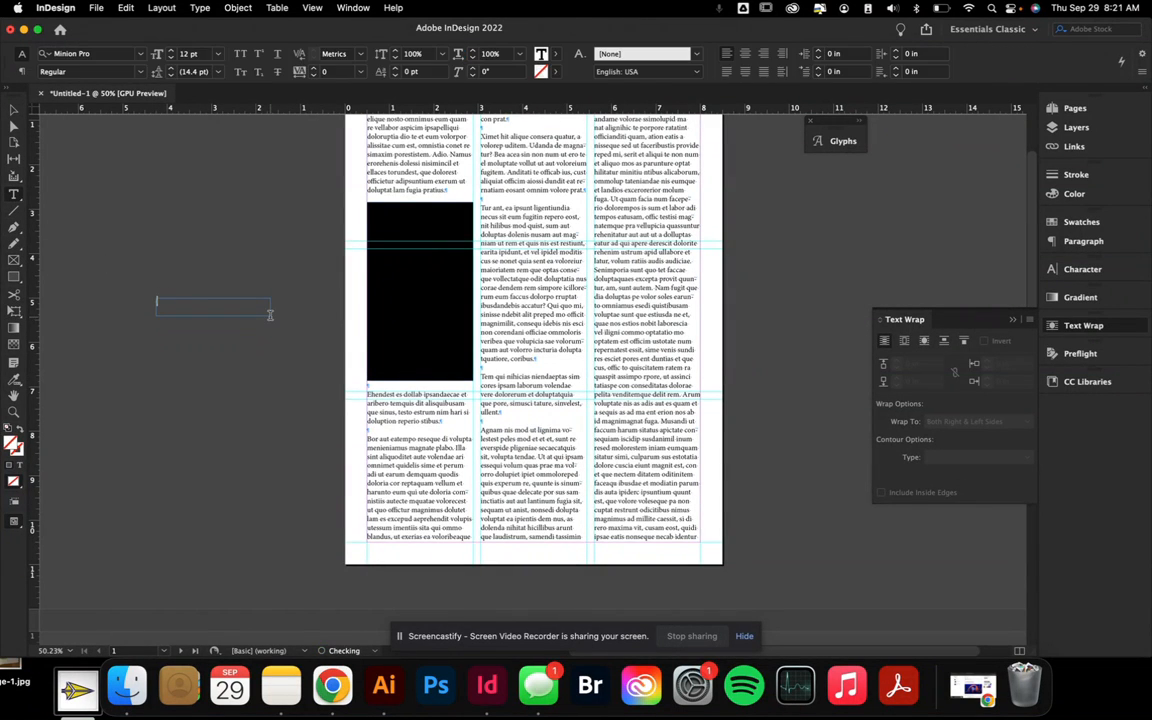
{"action": "left_click", "coordinate": [200, 8]}
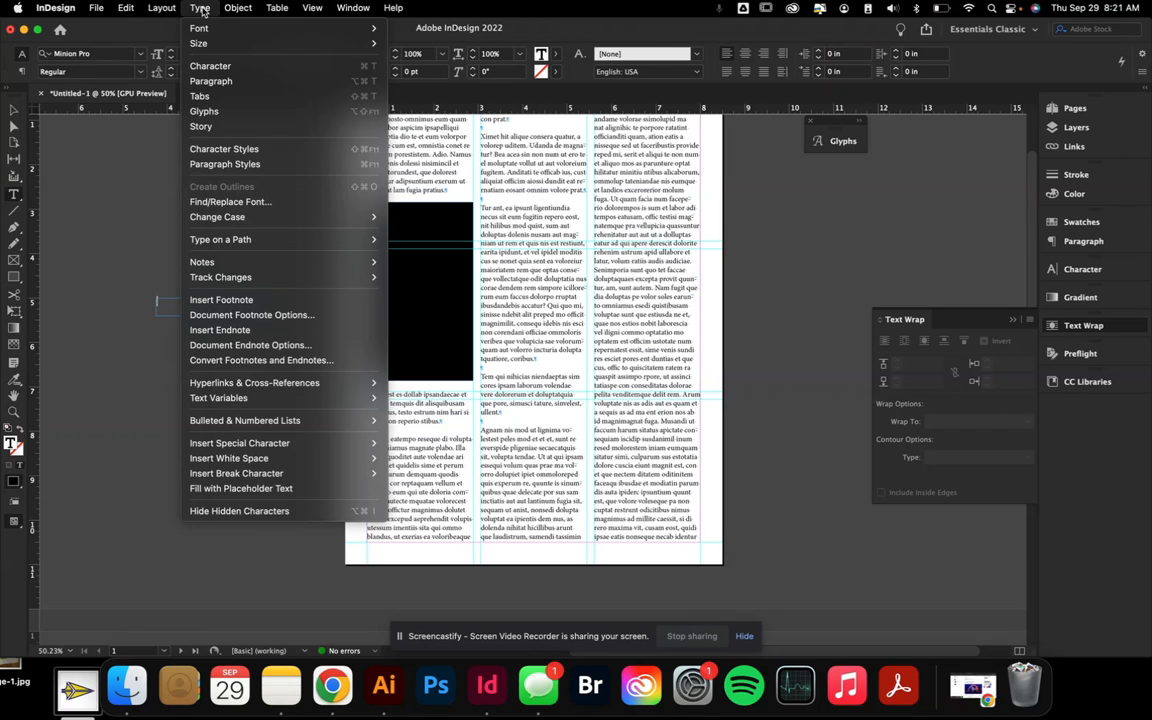
{"action": "left_click", "coordinate": [256, 487]}
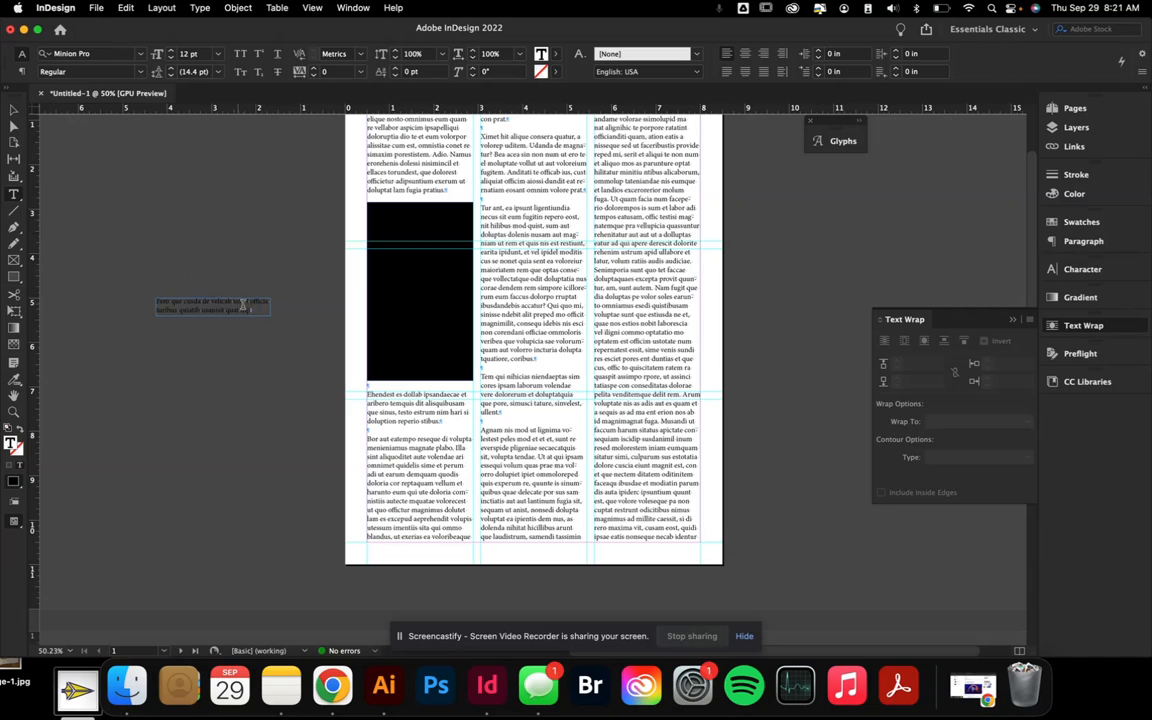
Format the new frame's placeholder text as 10 pt Minion Variable Concept Display Italic
{"action": "left_click_drag", "start_coordinate": [256, 310], "coordinate": [108, 288]}
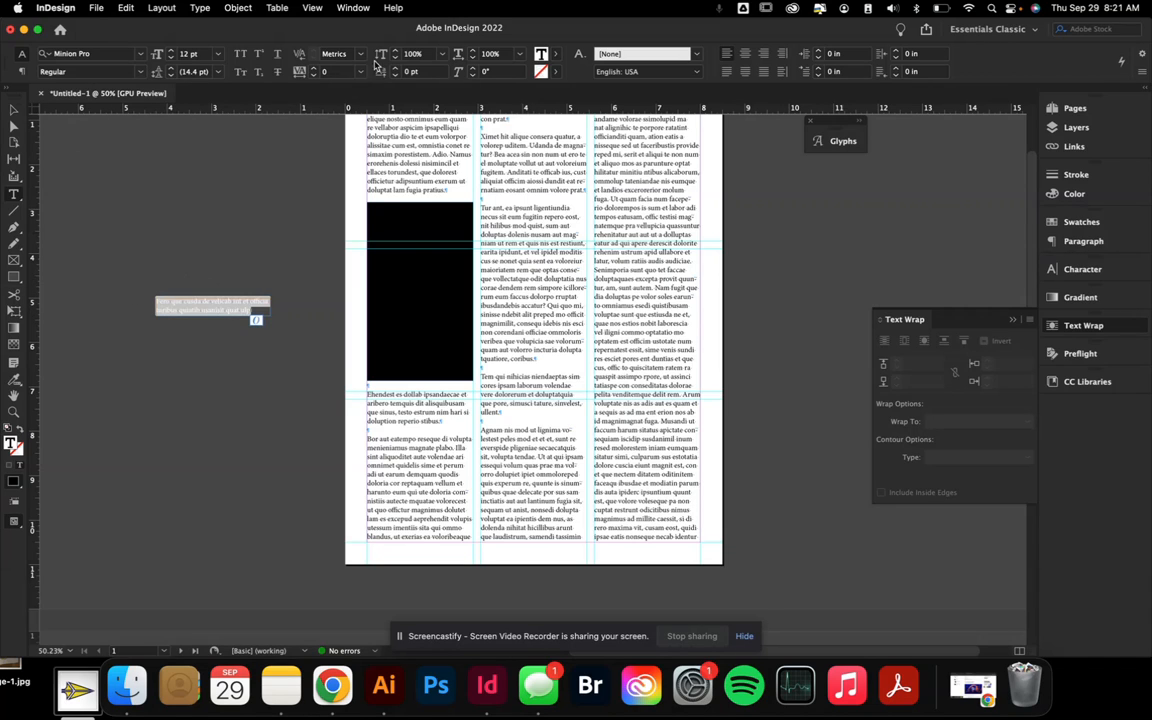
{"action": "left_click", "coordinate": [215, 55]}
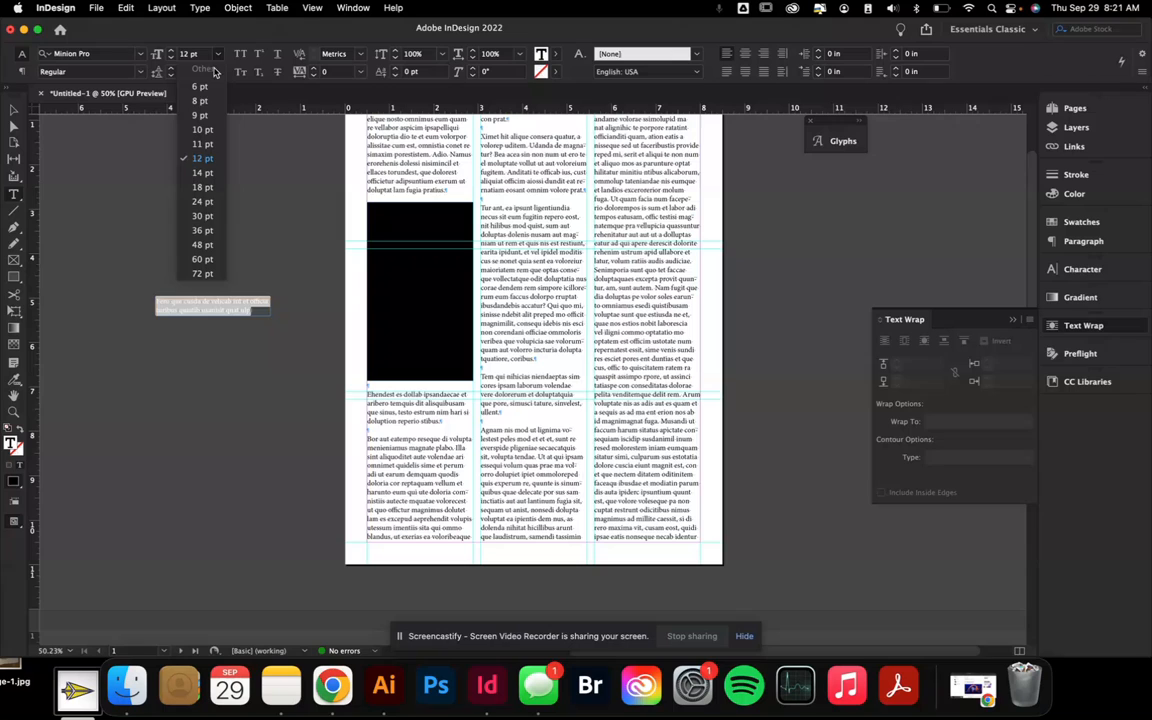
{"action": "left_click", "coordinate": [190, 121]}
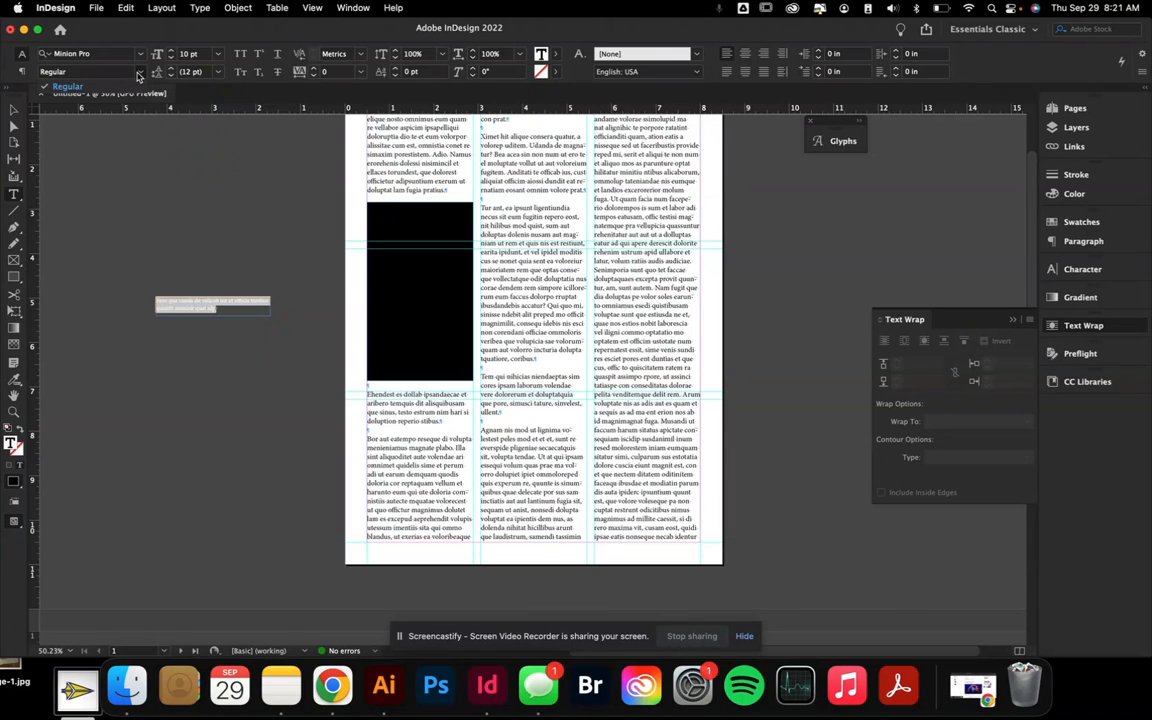
{"action": "left_click", "coordinate": [131, 71]}
{"action": "left_click", "coordinate": [141, 54]}
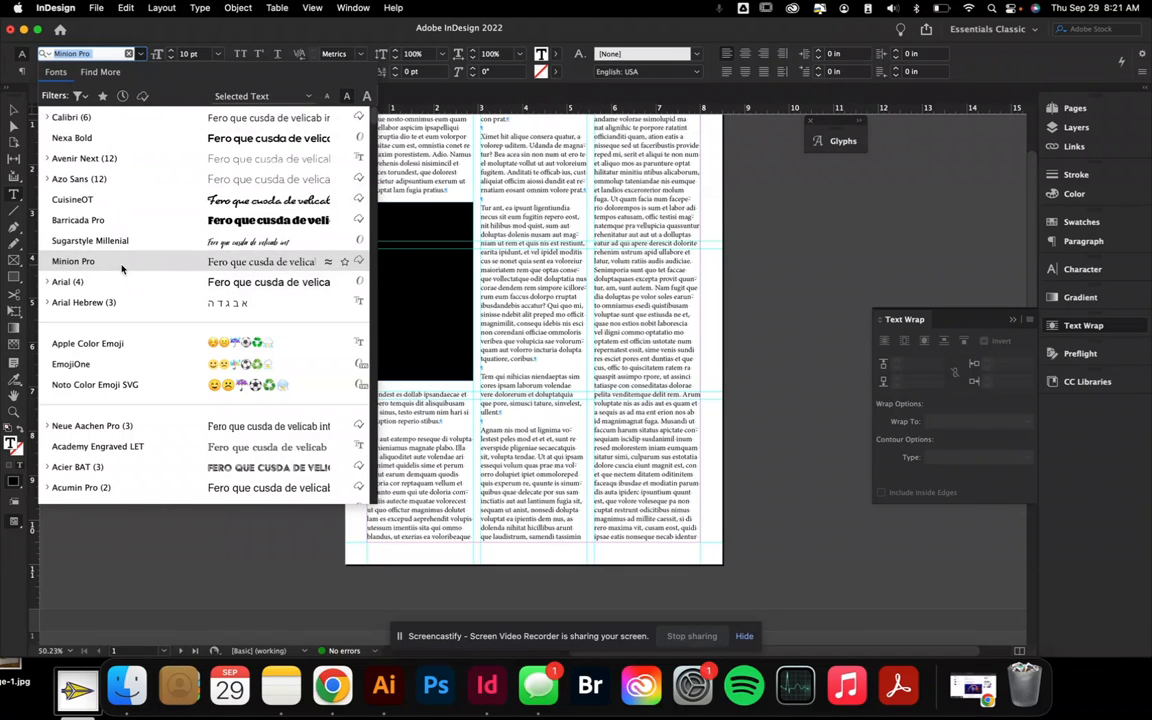
{"action": "type", "text": "mi"}
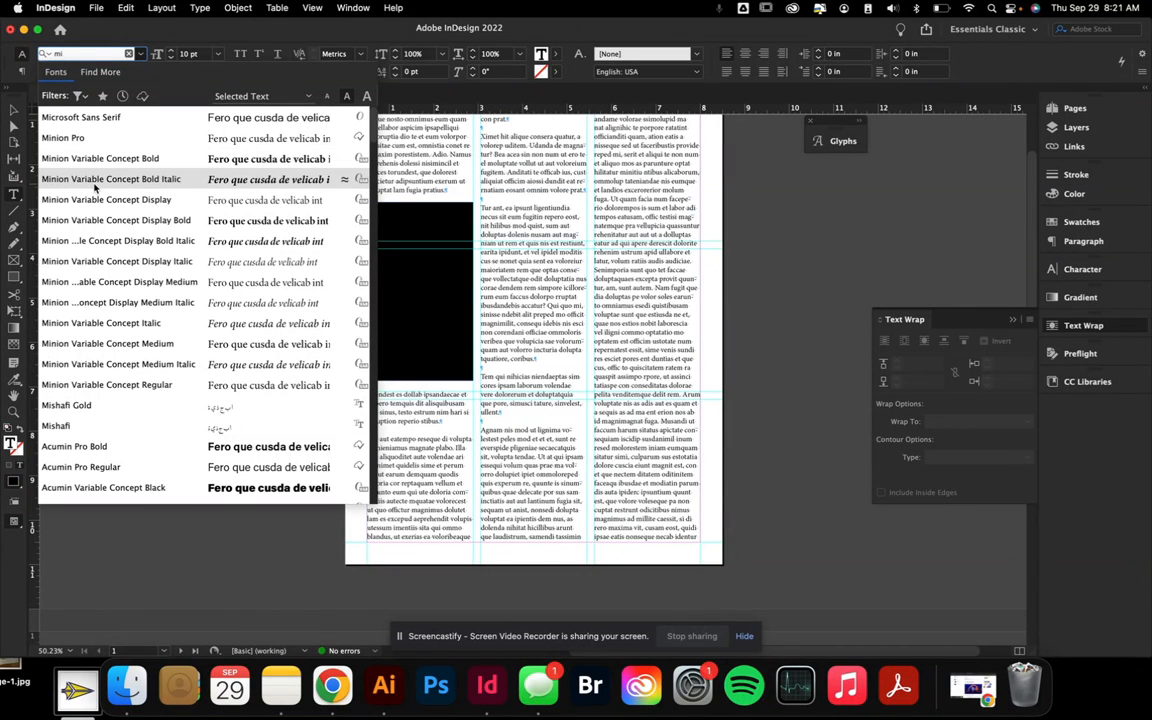
{"action": "left_click", "coordinate": [90, 261]}
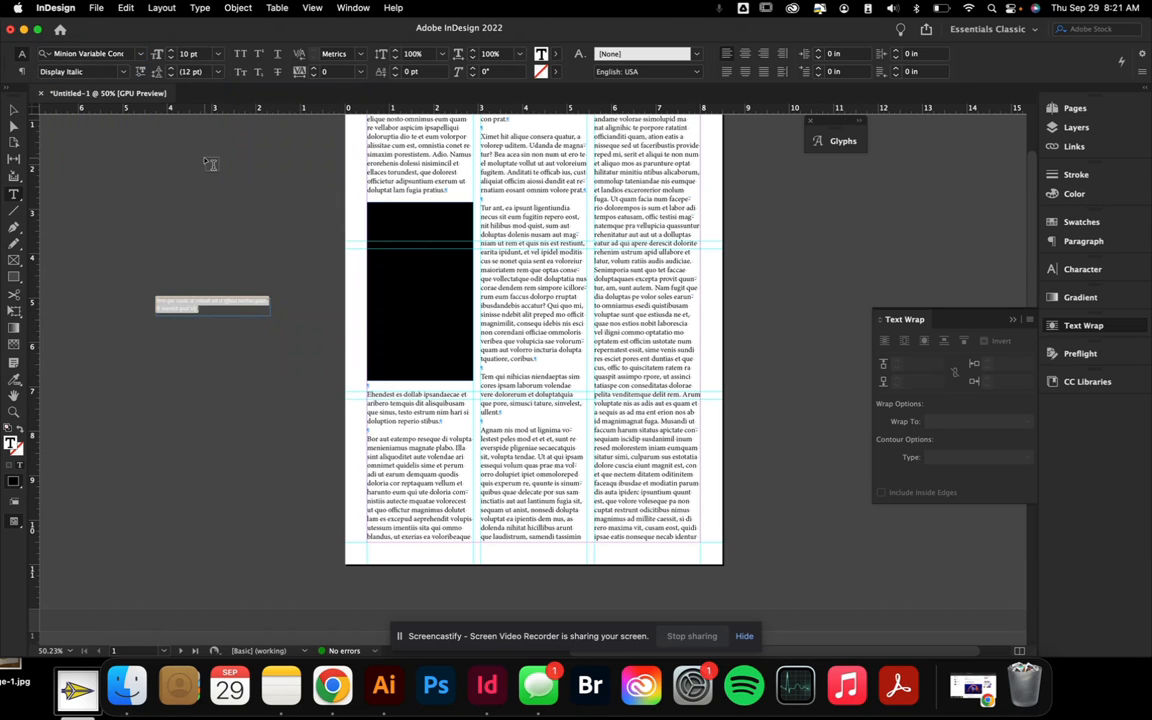
Give the caption frame a bounding-box text wrap with adjusted top and bottom offsets and place it in the first column directly below the black rectangle
{"action": "left_click", "coordinate": [202, 161]}
{"action": "left_click", "coordinate": [12, 108]}
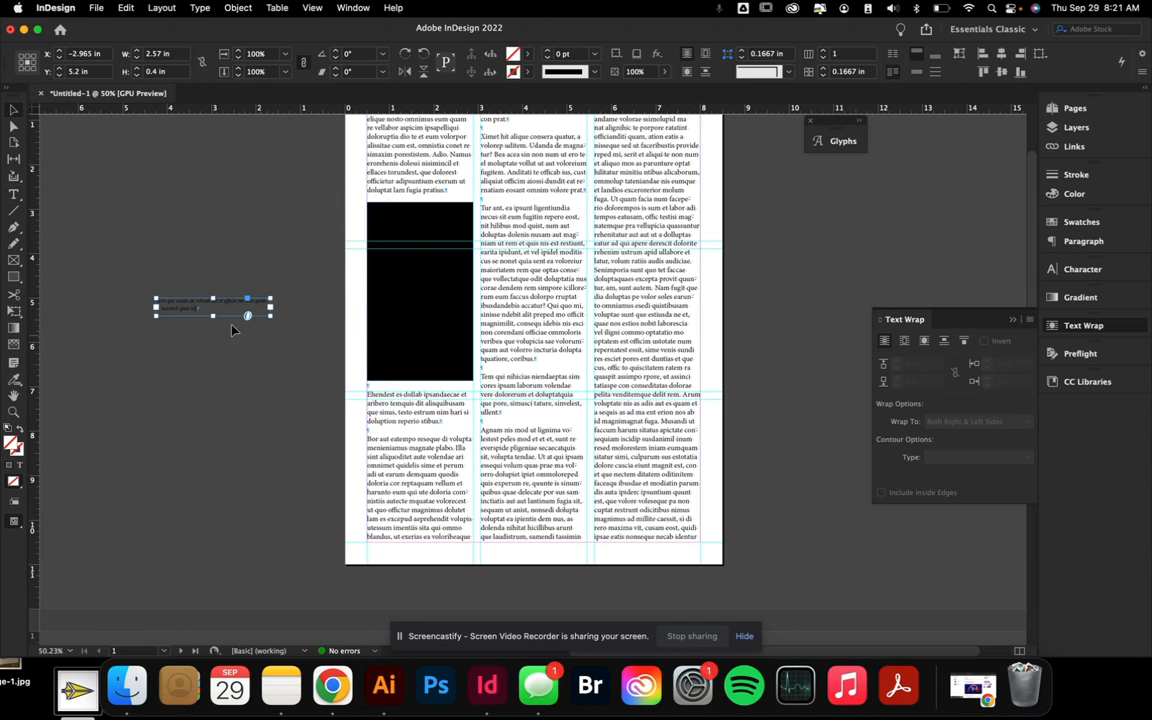
{"action": "left_click_drag", "start_coordinate": [185, 312], "coordinate": [230, 400]}
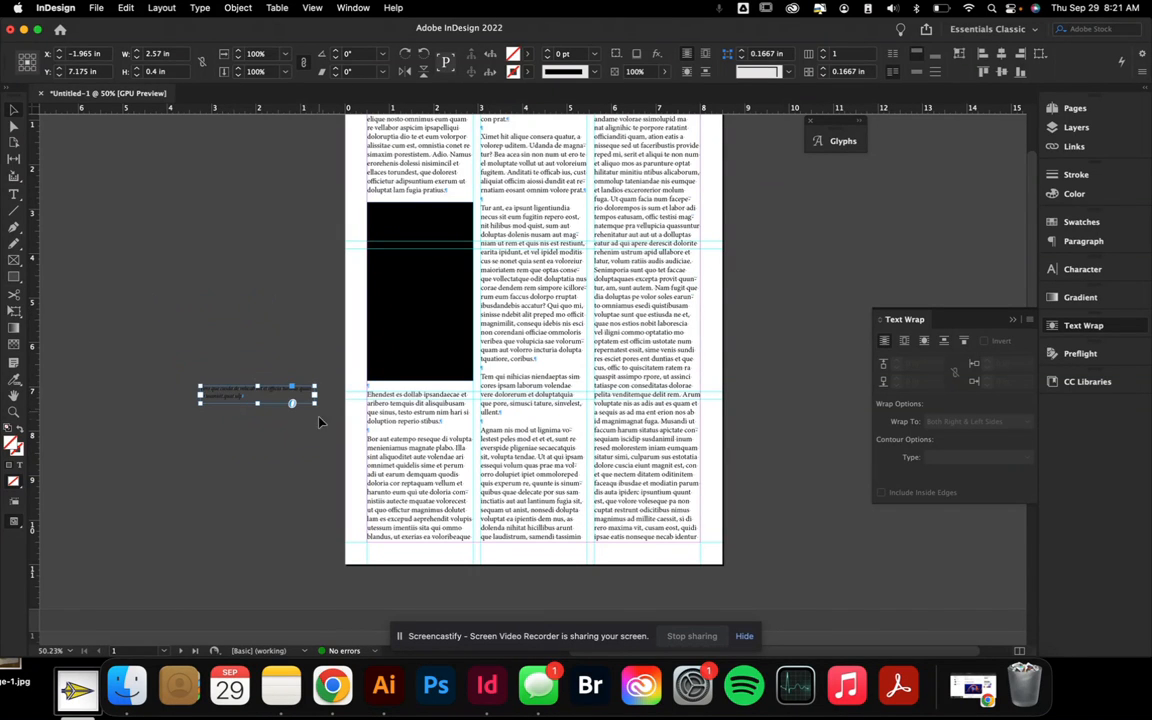
{"action": "left_click", "coordinate": [904, 342]}
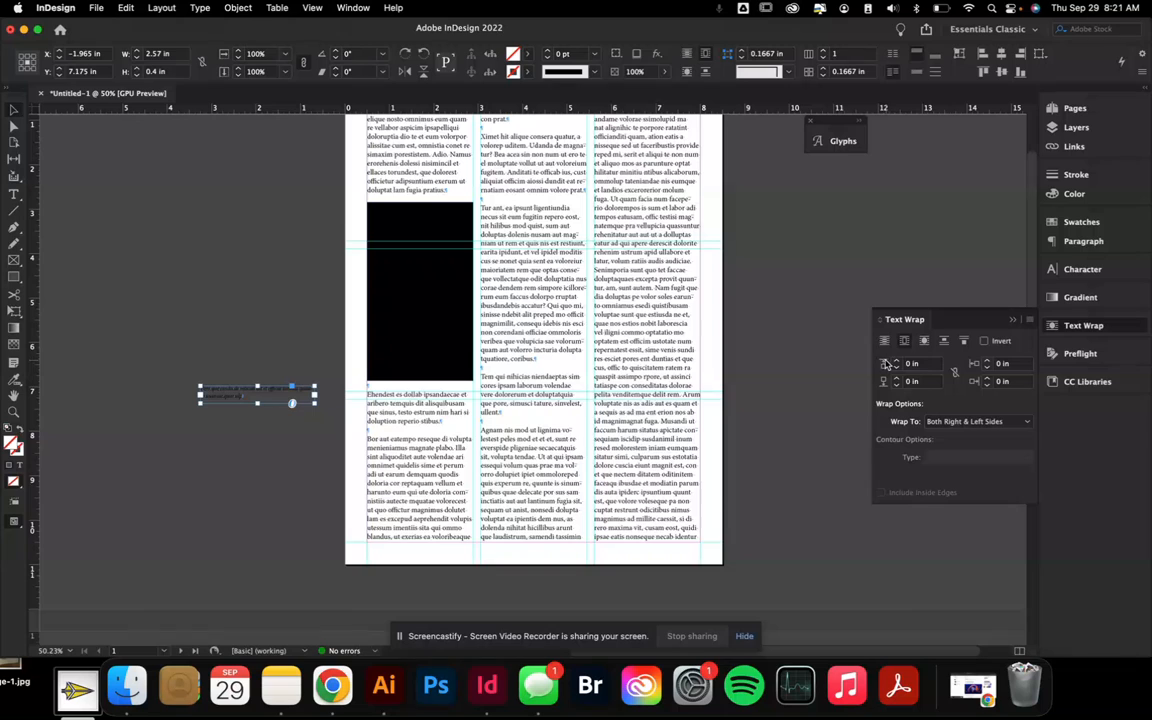
{"action": "left_click", "coordinate": [897, 363]}
{"action": "left_click", "coordinate": [897, 385]}
{"action": "left_click_drag", "start_coordinate": [277, 406], "coordinate": [471, 409]}
{"action": "left_click", "coordinate": [336, 418]}
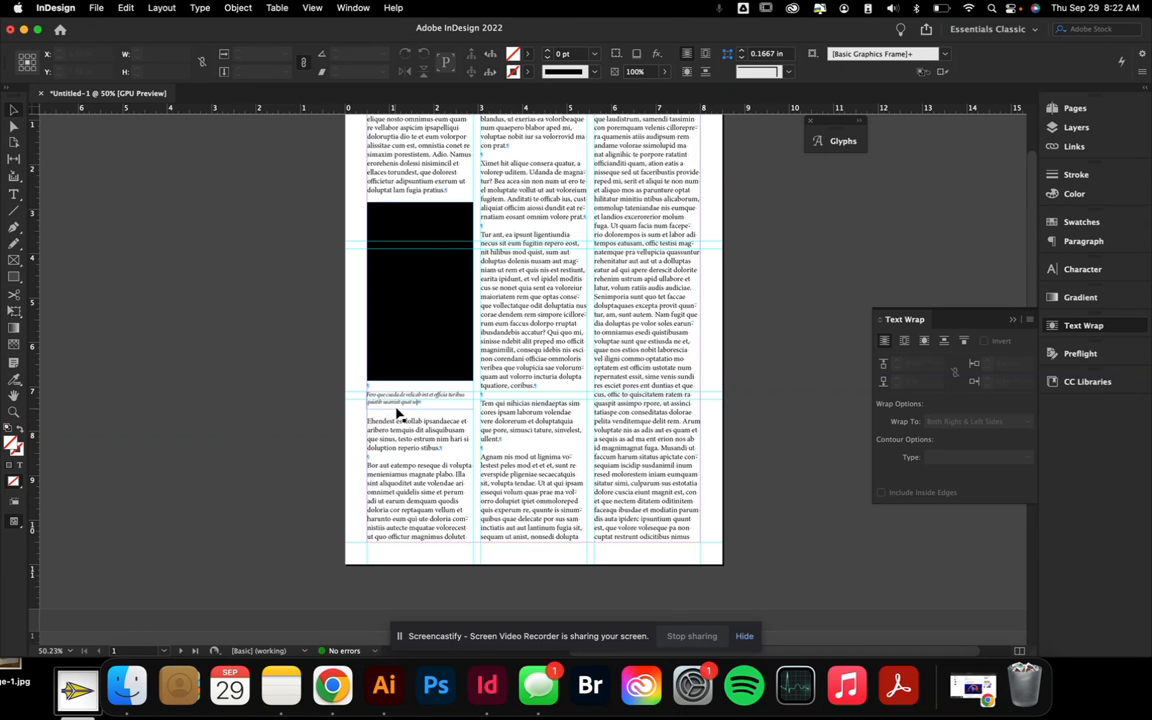
{"action": "scroll", "coordinate": [268, 404], "scroll_direction": "down", "scroll_amount": 5}
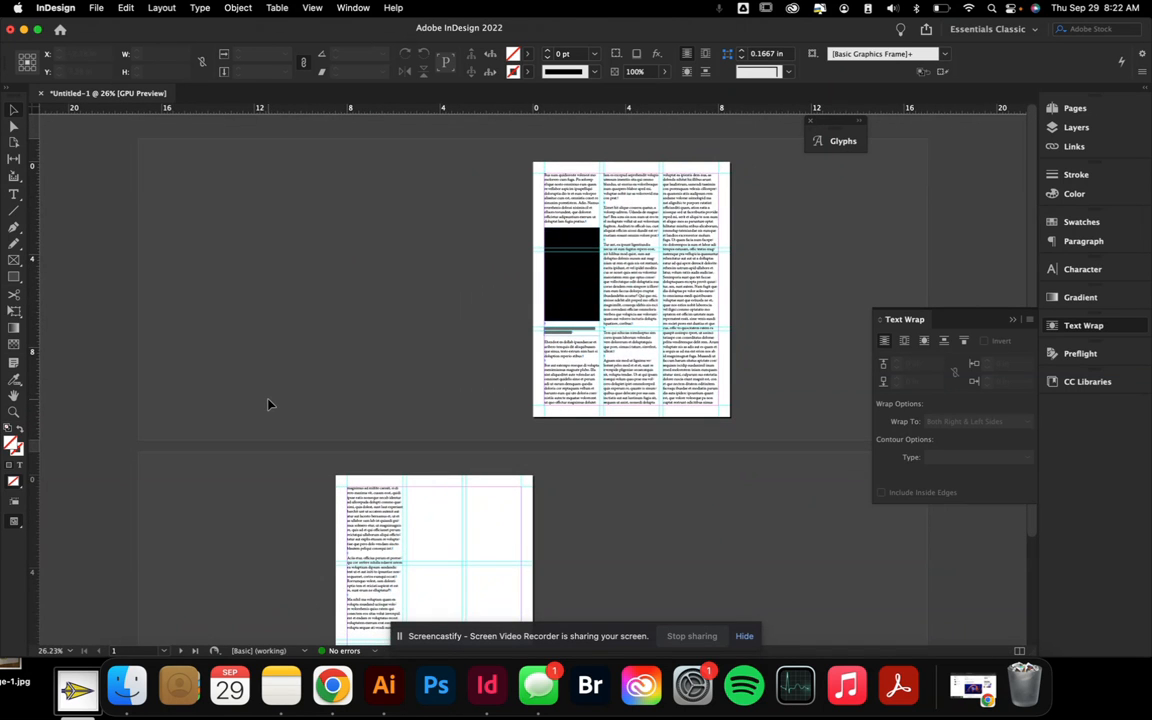
{"action": "scroll", "coordinate": [517, 340], "scroll_direction": "up", "scroll_amount": 2}
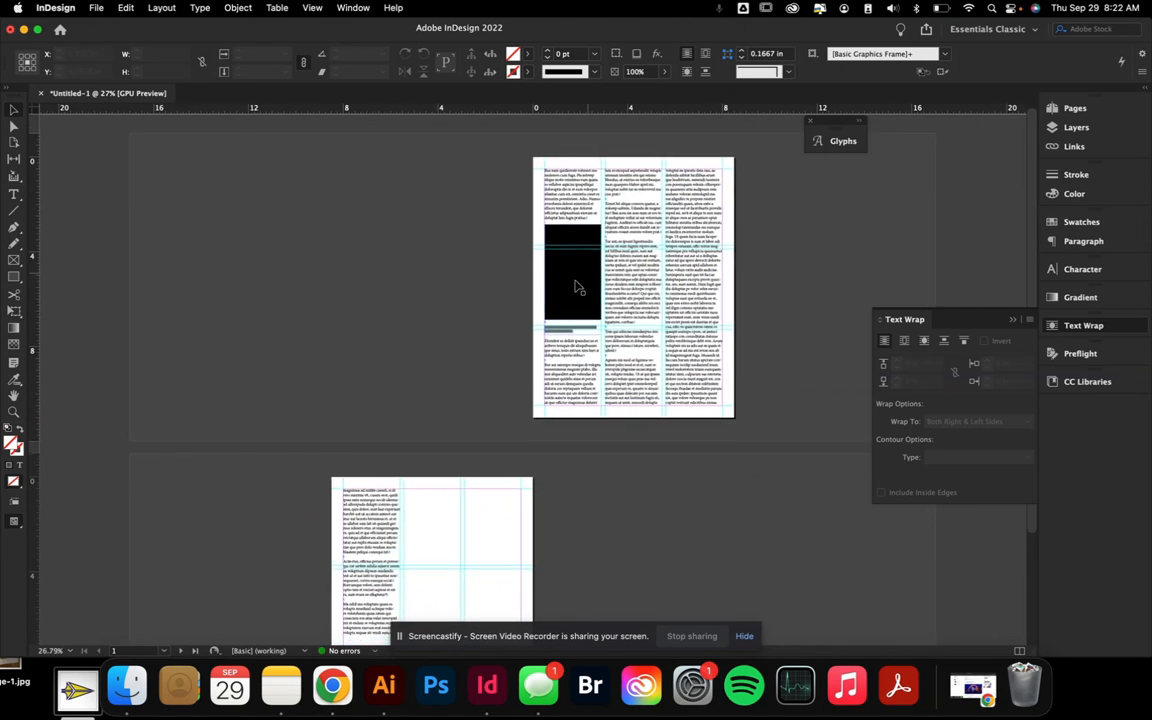
{"action": "scroll", "coordinate": [520, 320], "scroll_direction": "up", "scroll_amount": 1}
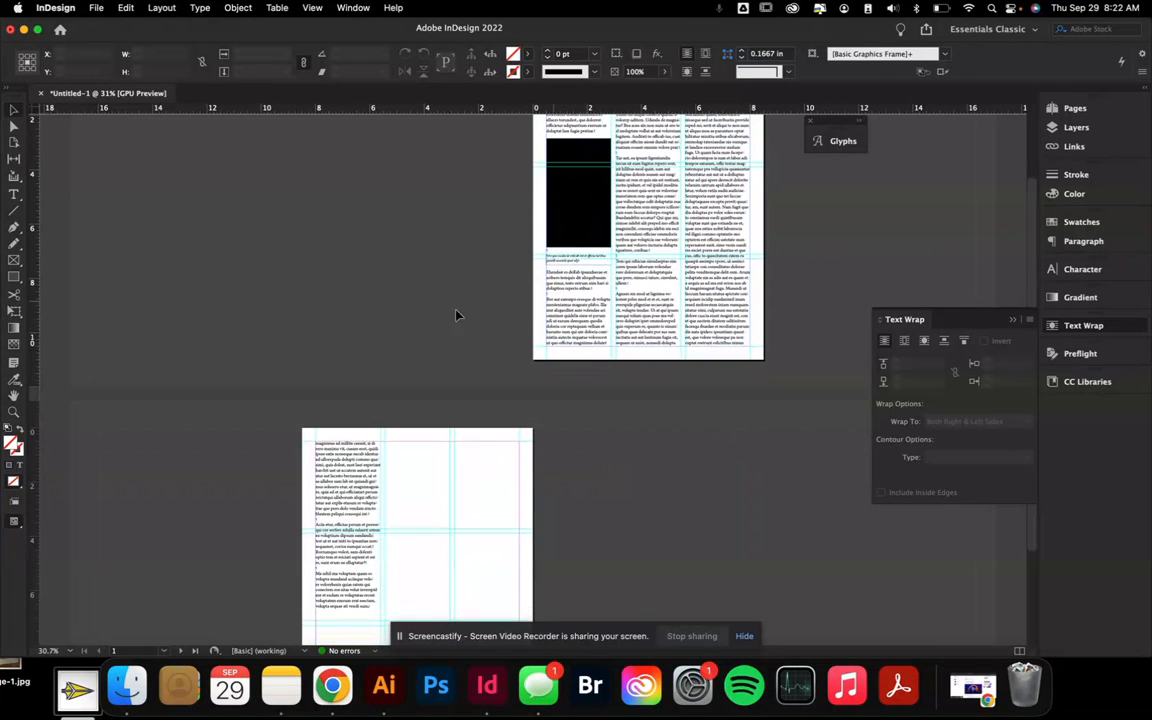
{"action": "scroll", "coordinate": [406, 319], "scroll_direction": "up", "scroll_amount": 1}
{"action": "scroll", "coordinate": [421, 311], "scroll_direction": "down", "scroll_amount": 3}
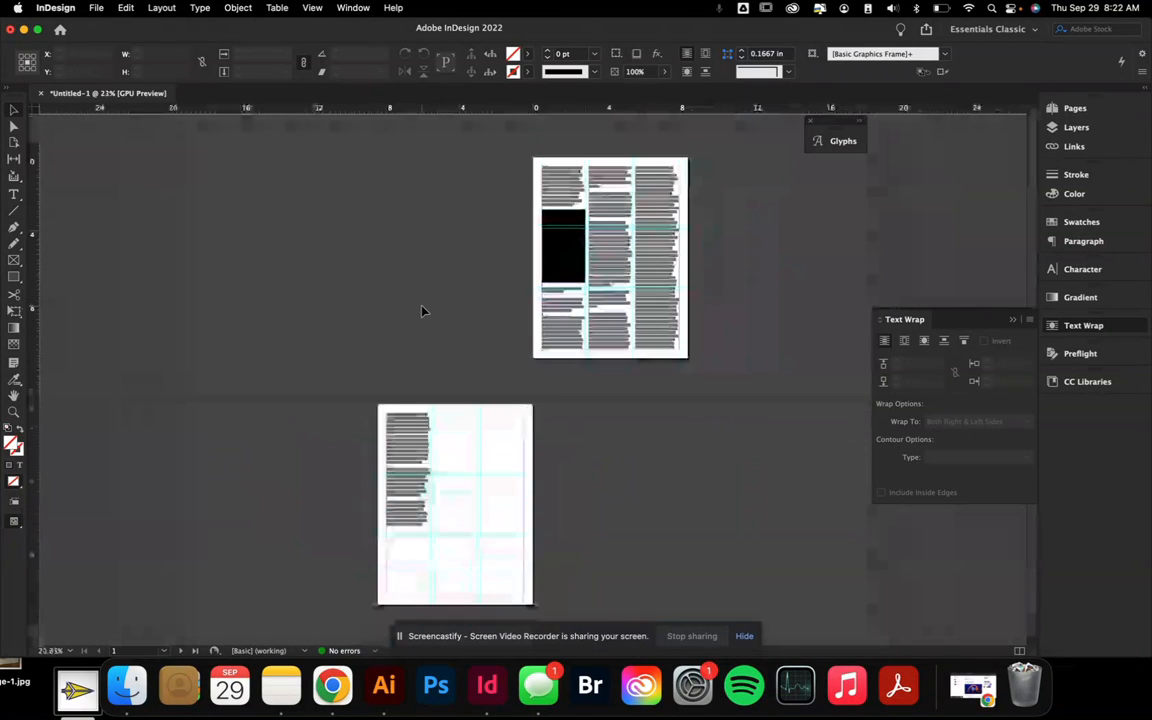